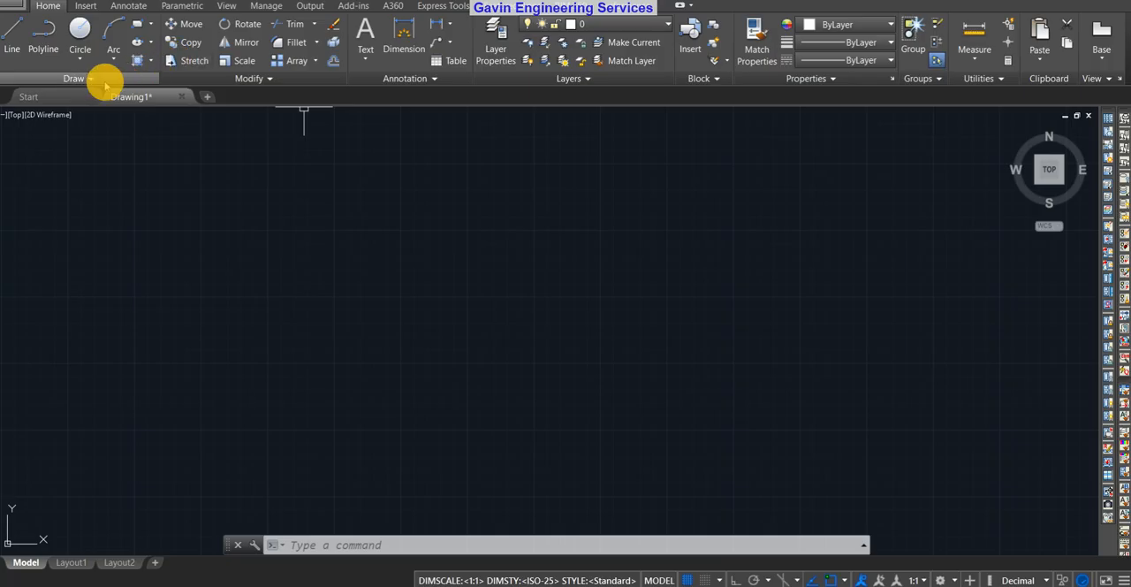
click(99, 85)
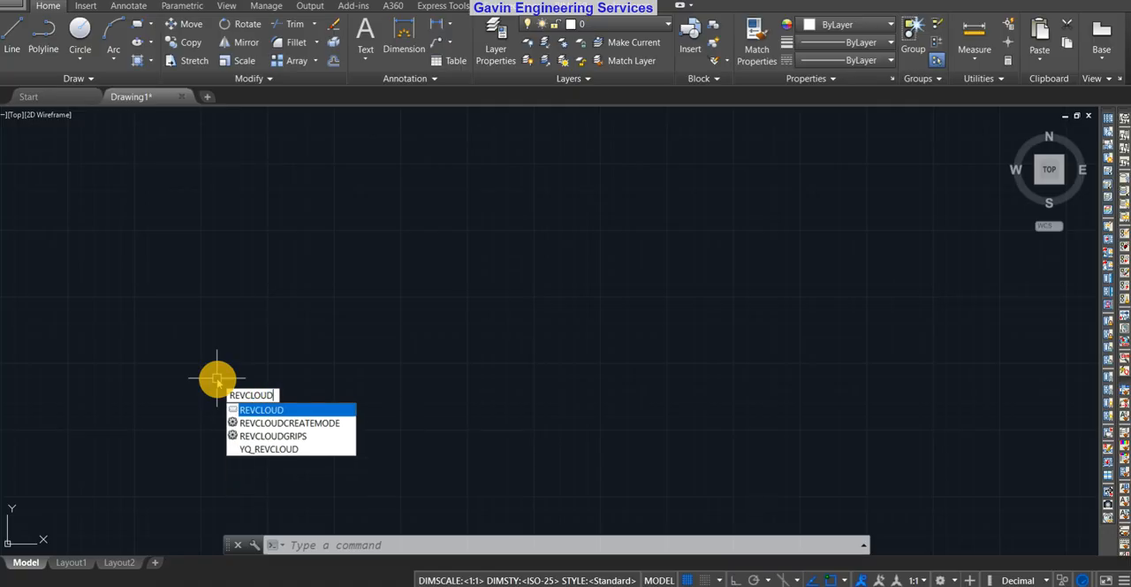
key(Return)
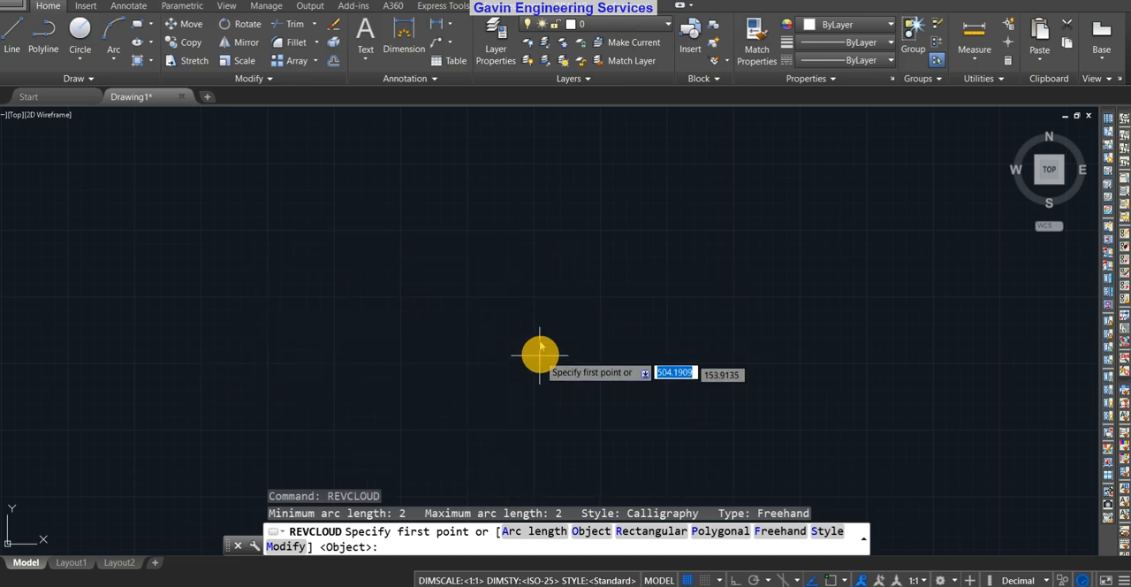
key(Escape)
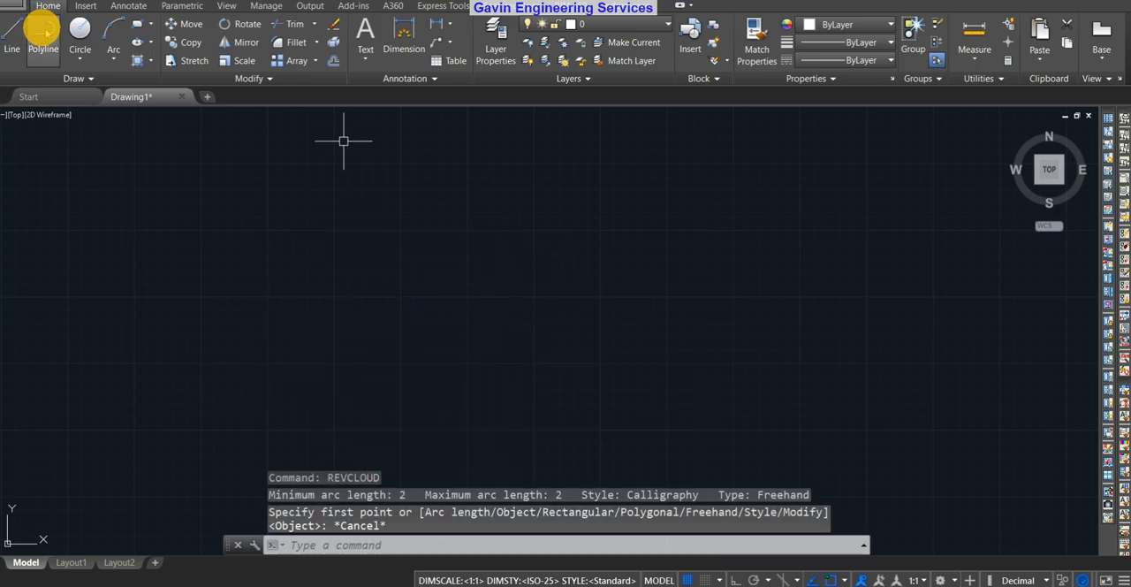
Draw a small rectangular revision cloud in the empty drawing by specifying two opposite corners
click(87, 84)
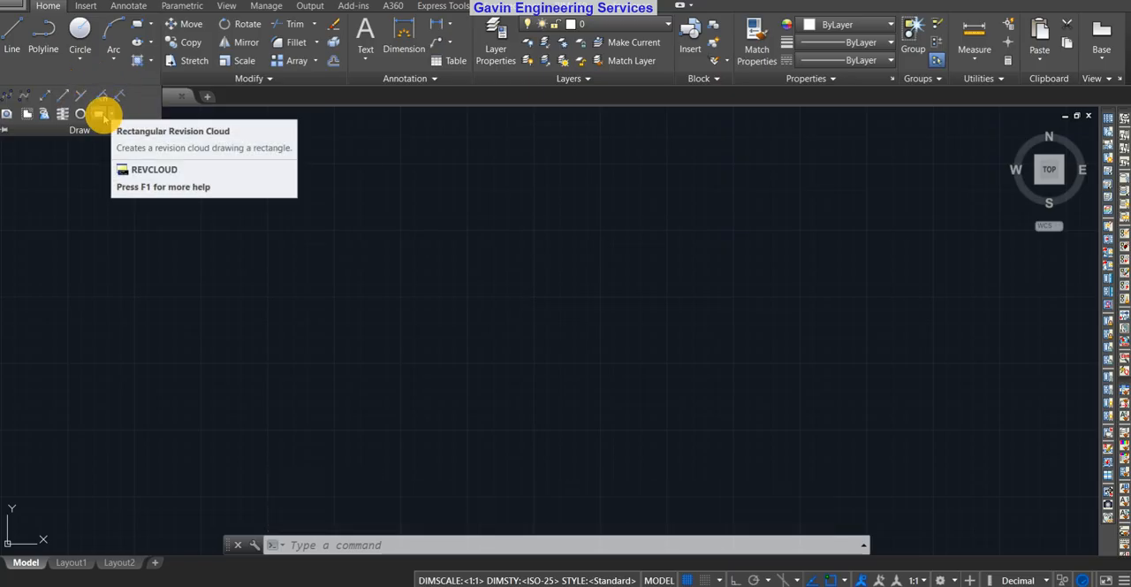
click(113, 115)
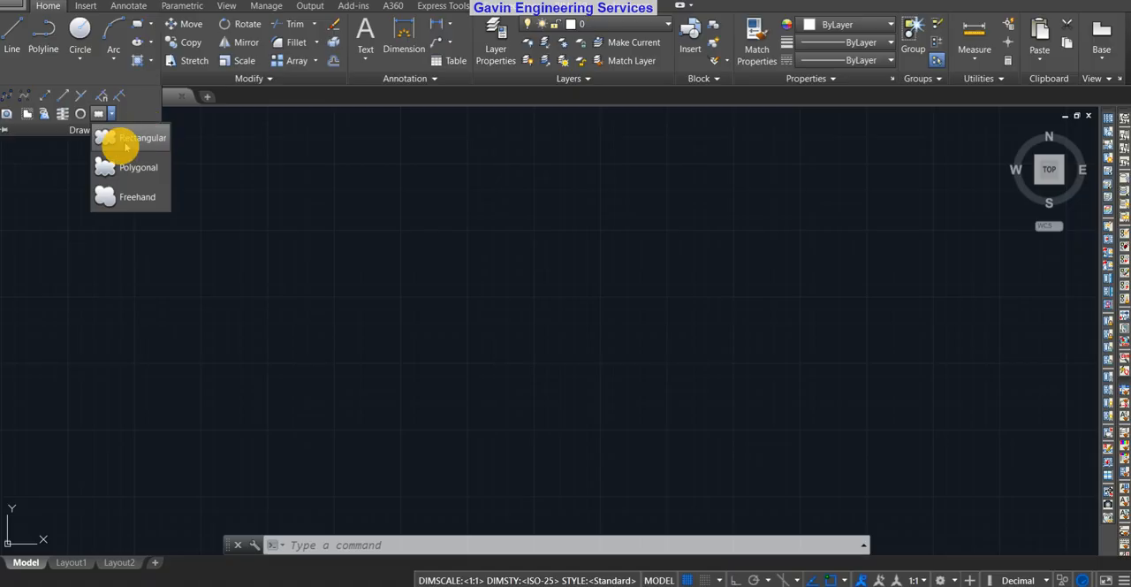
click(128, 140)
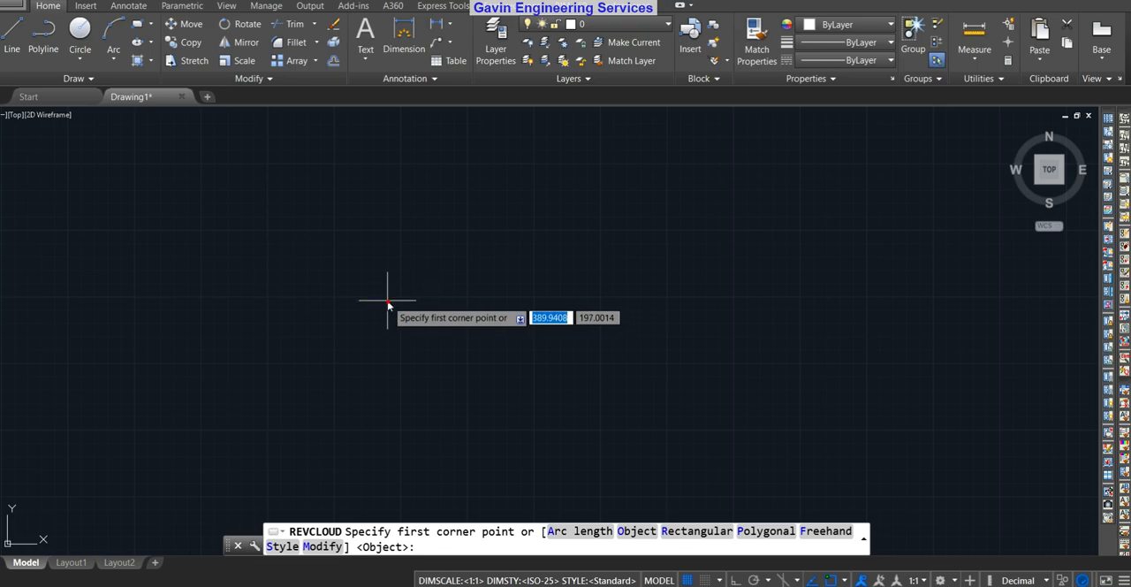
click(386, 299)
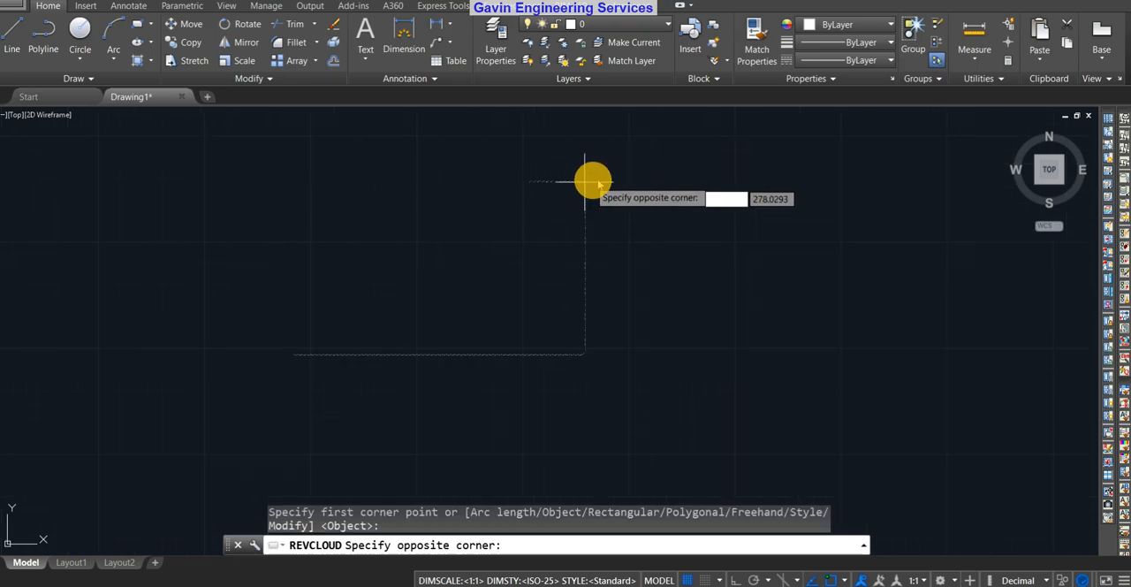
scroll(630, 175, up, 4)
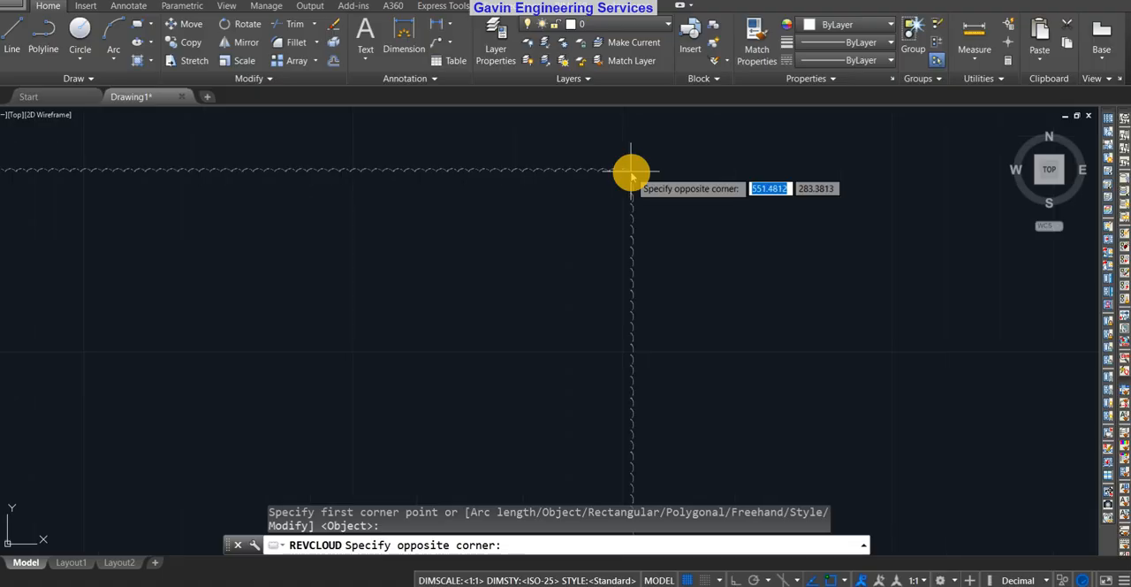
scroll(468, 200, down, 5)
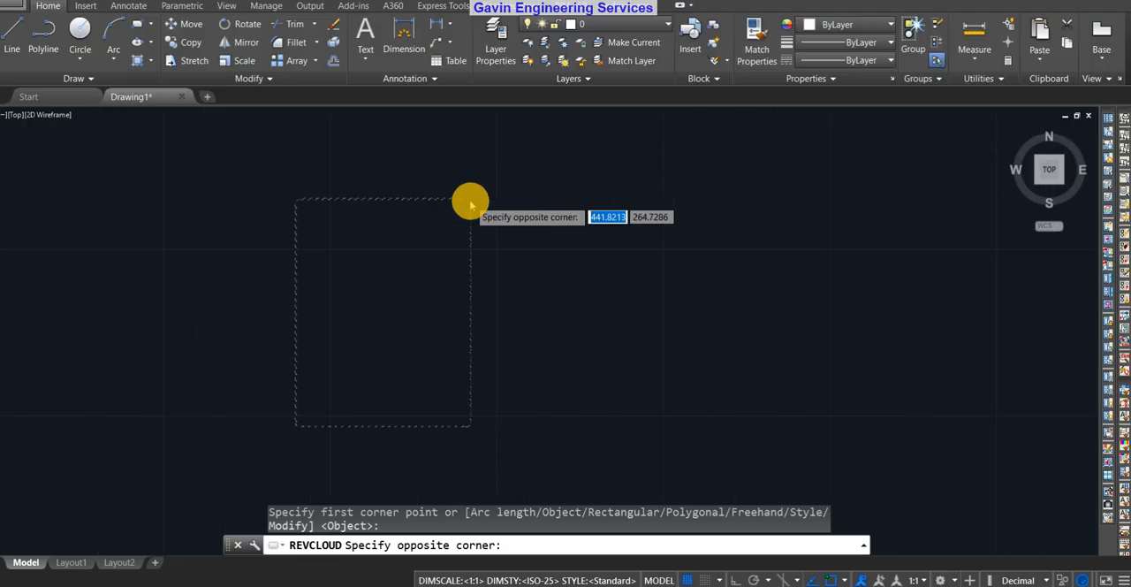
scroll(450, 275, up, 4)
scroll(595, 197, down, 5)
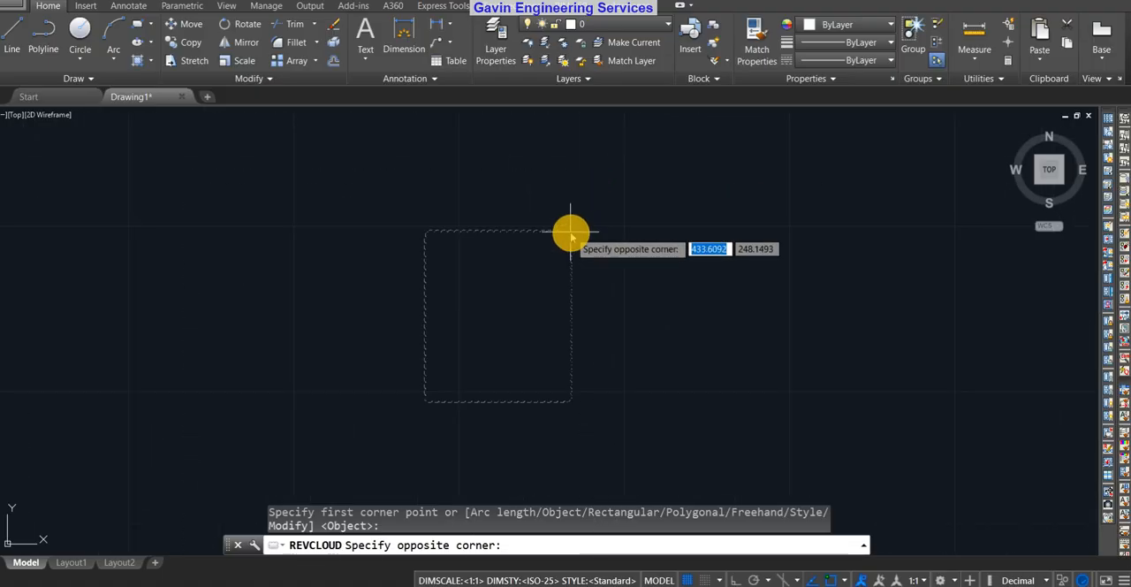
scroll(560, 227, up, 5)
scroll(530, 300, down, 2)
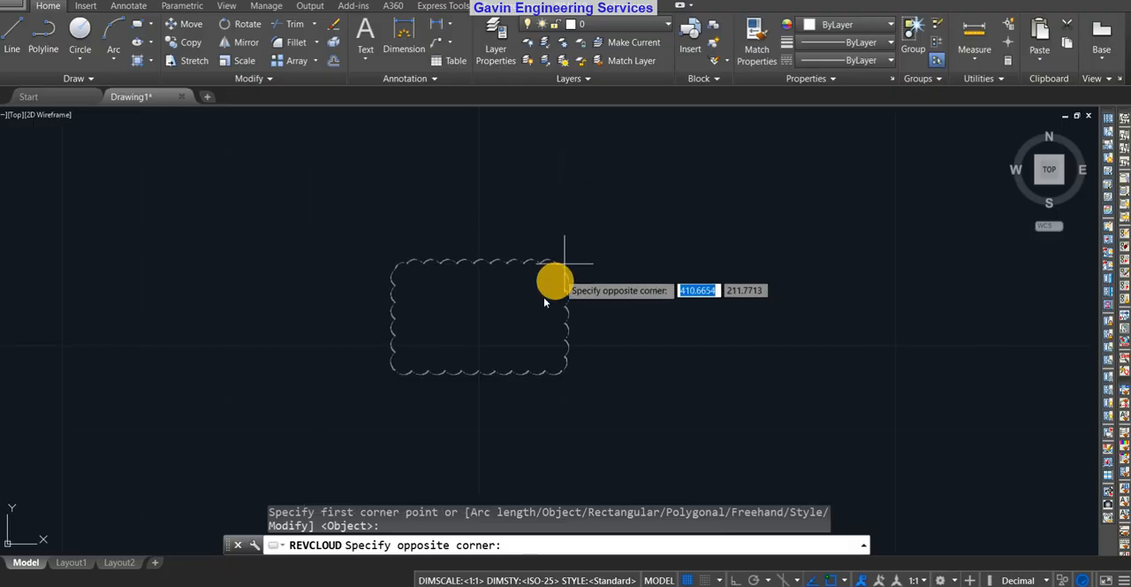
scroll(544, 289, up, 4)
scroll(544, 288, down, 8)
middle_drag(535, 303, 598, 222)
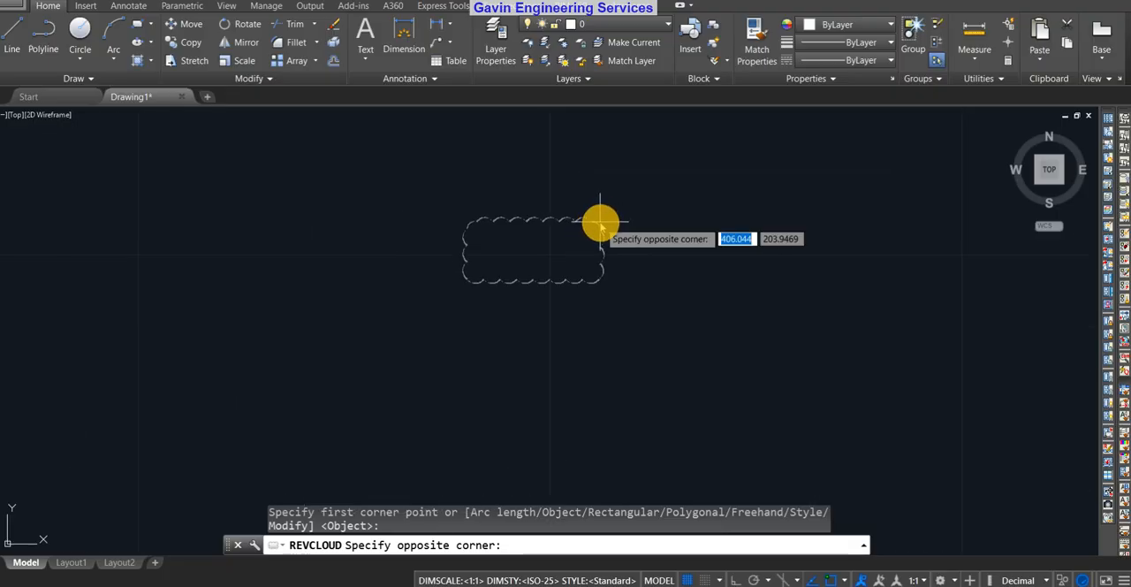
click(664, 150)
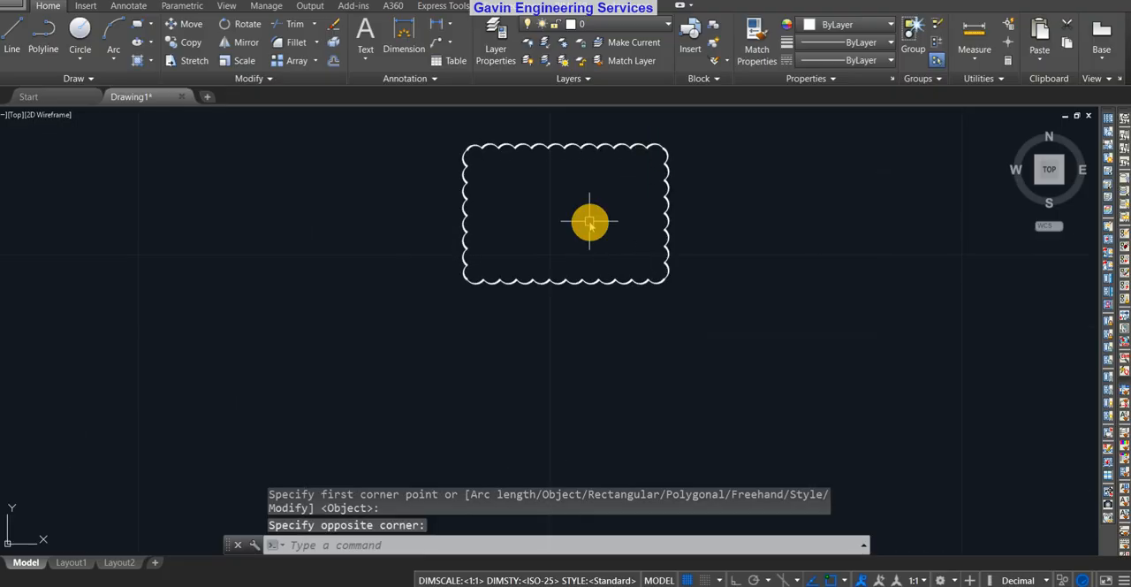
Draw a closed six-sided polygonal revision cloud, larger than the rectangular cloud and to its right
middle_drag(607, 190, 575, 243)
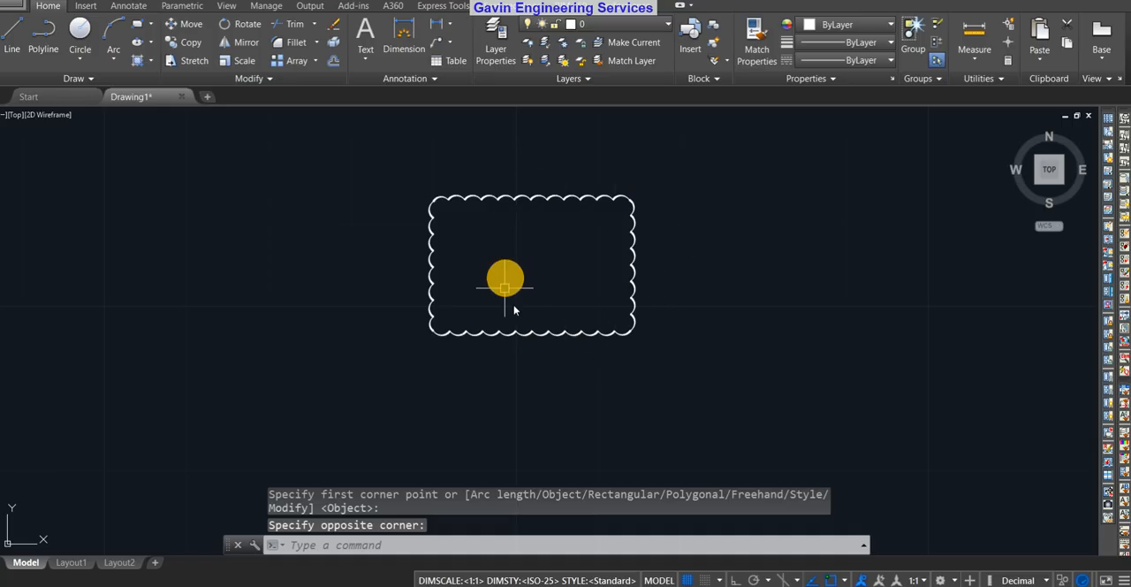
scroll(555, 291, up, 3)
scroll(555, 290, down, 5)
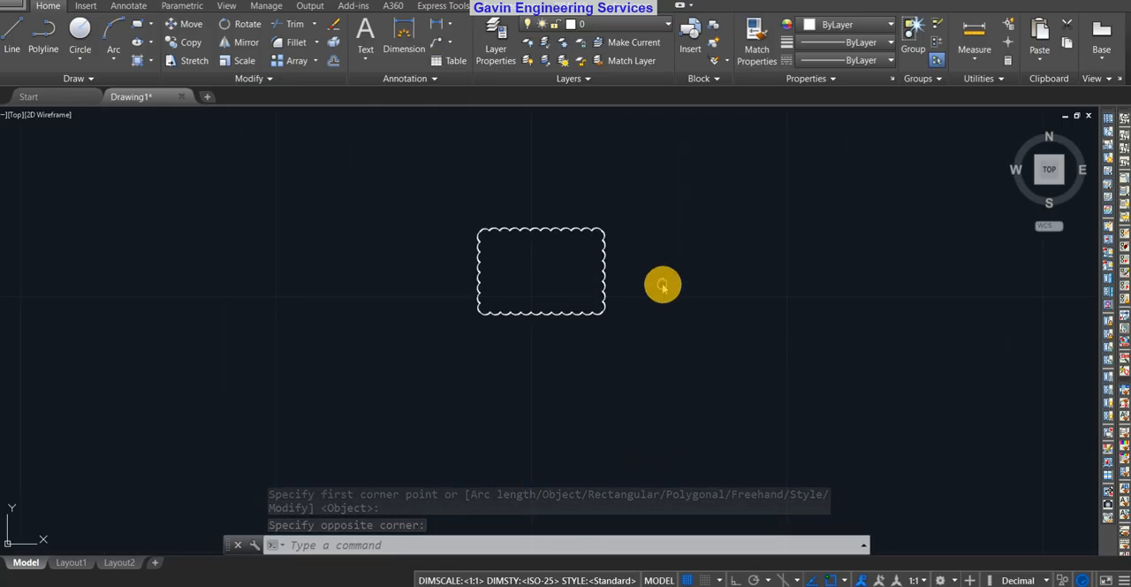
middle_drag(663, 284, 477, 297)
scroll(366, 260, up, 5)
scroll(365, 260, down, 5)
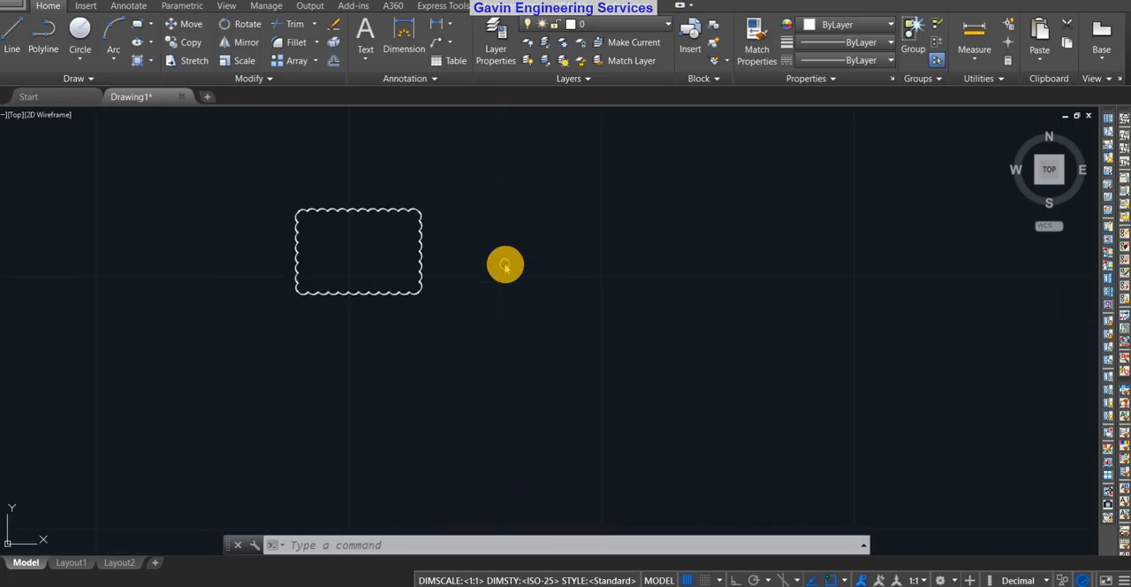
middle_drag(505, 265, 486, 315)
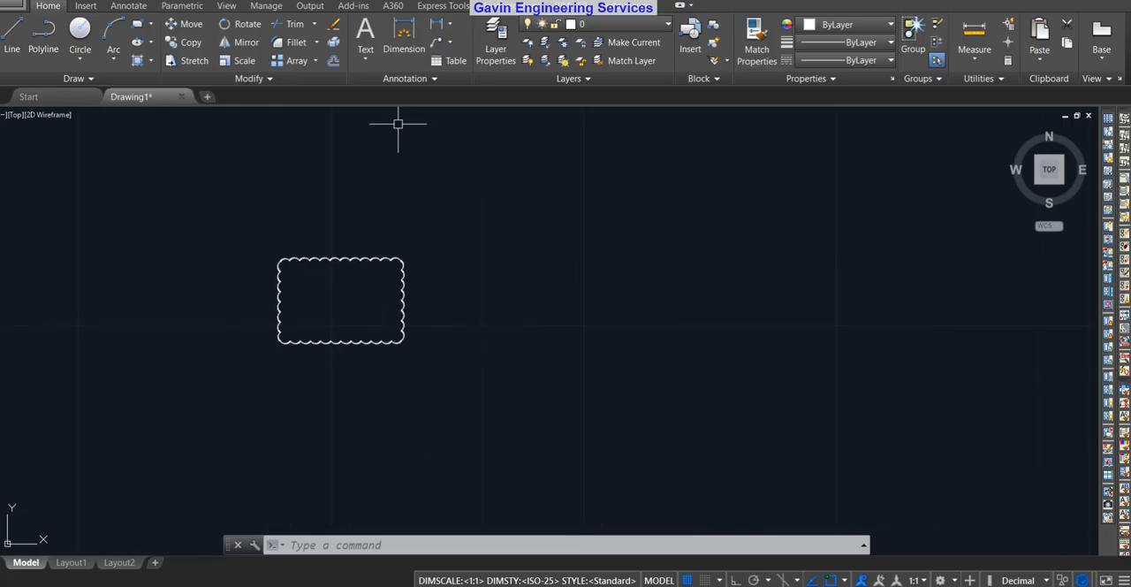
click(89, 80)
click(111, 114)
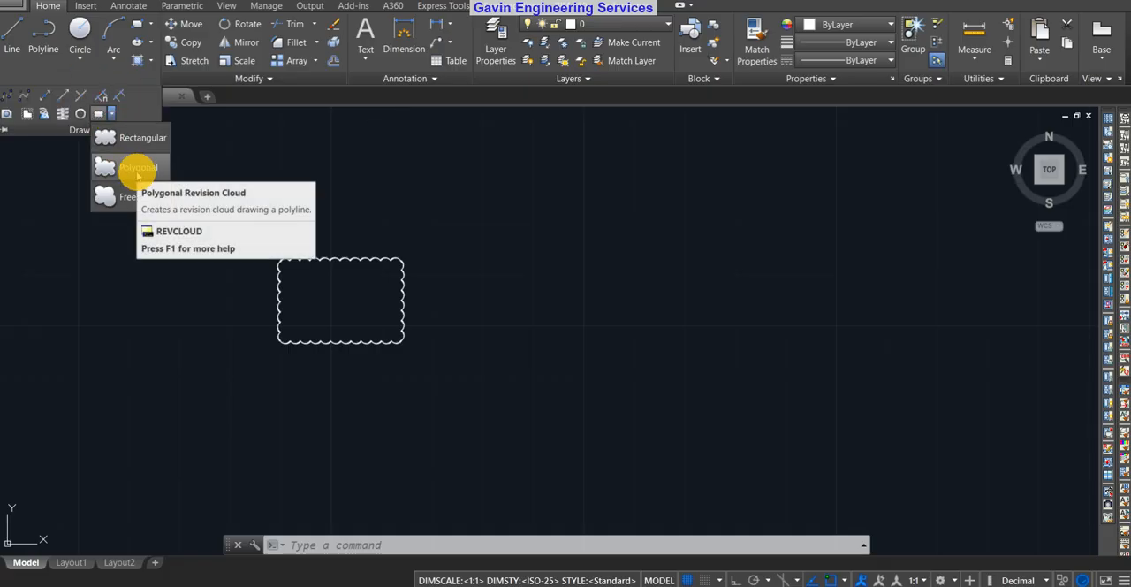
click(137, 174)
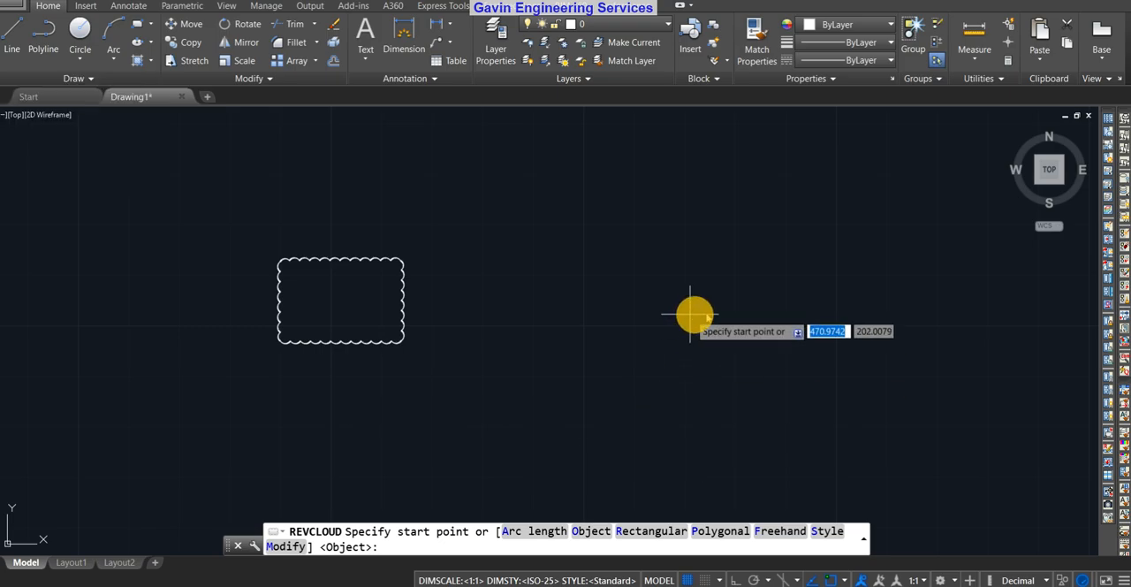
middle_drag(694, 313, 558, 337)
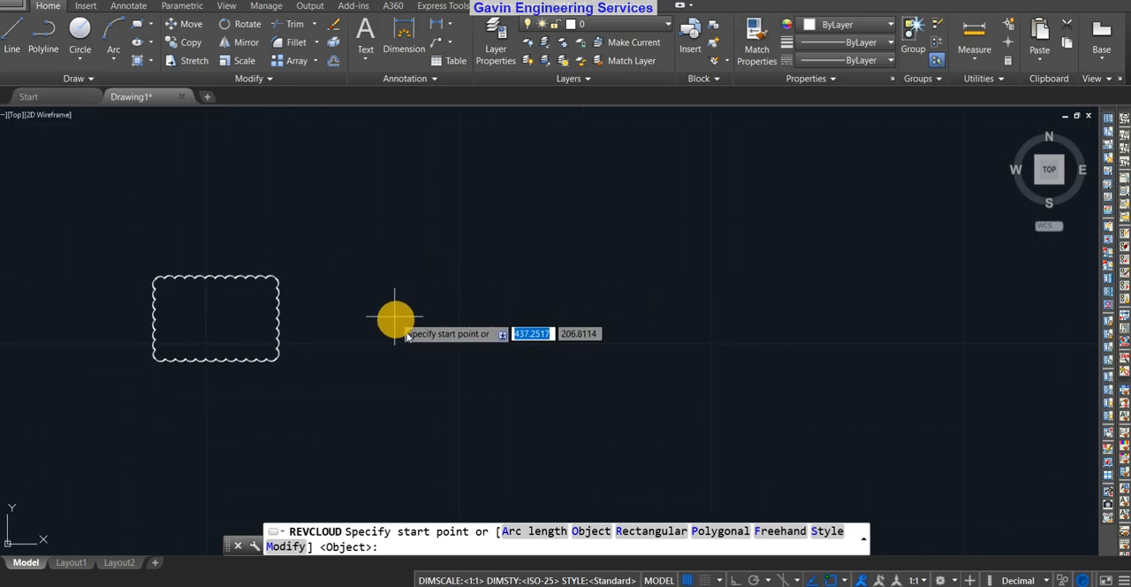
click(446, 288)
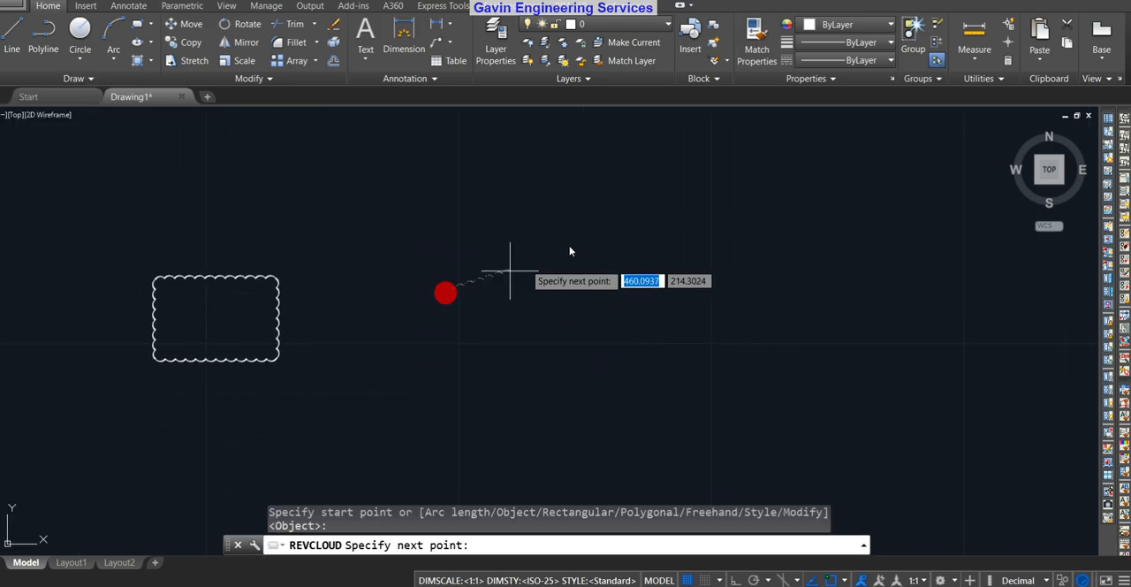
click(606, 221)
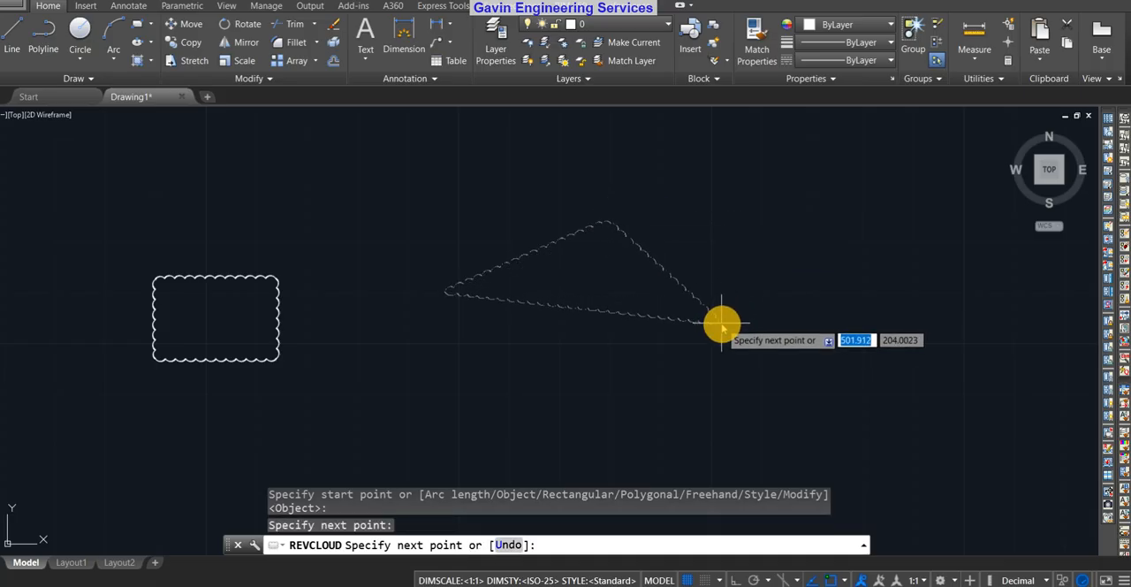
click(722, 325)
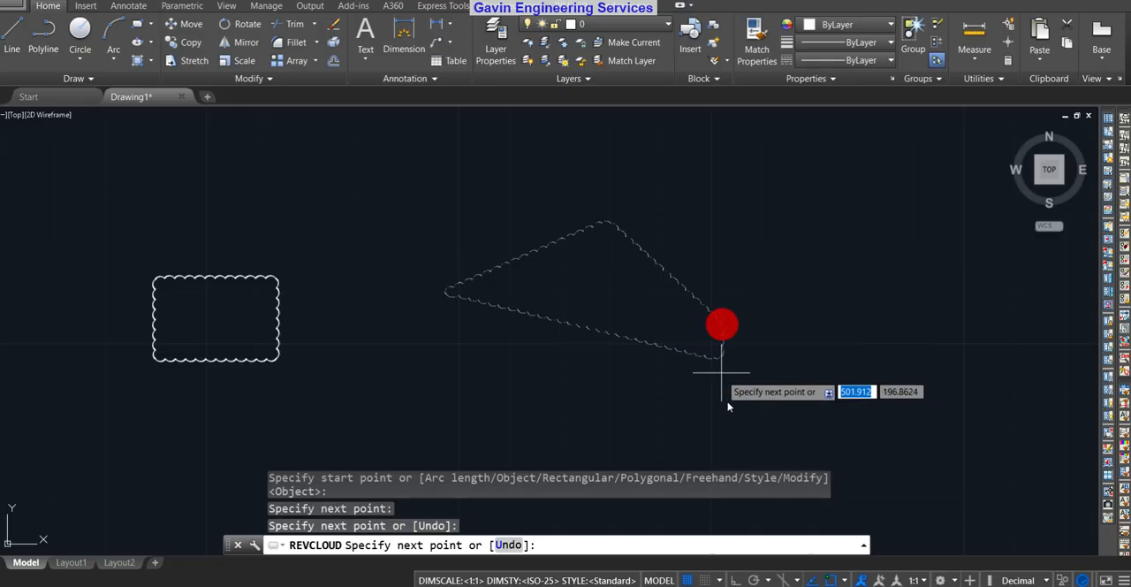
middle_drag(732, 437, 732, 242)
click(669, 347)
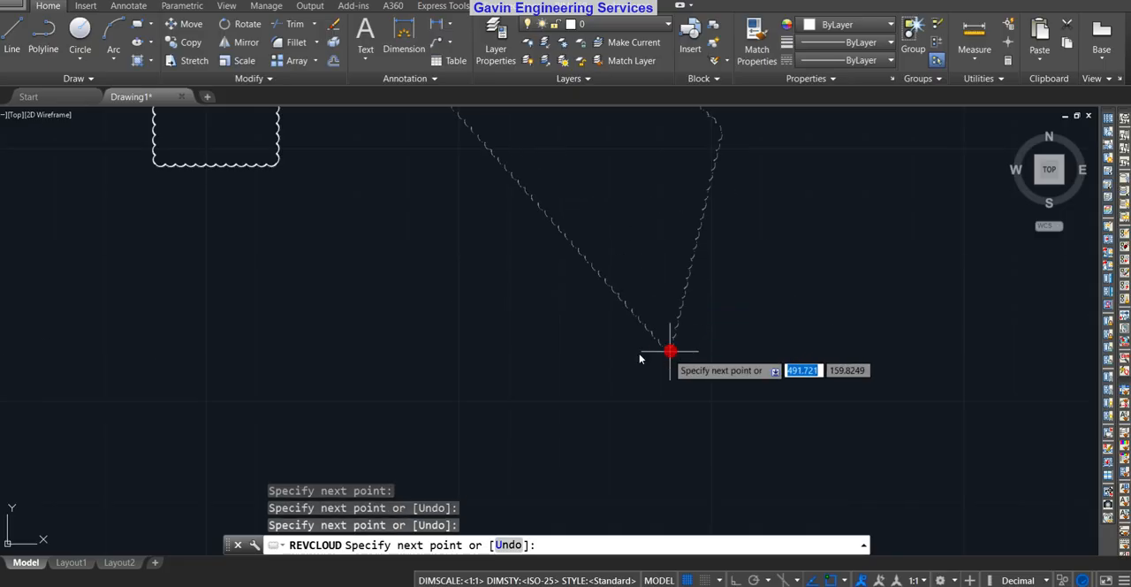
click(425, 325)
mouse_move(531, 219)
middle_down()
mouse_move(500, 330)
mouse_move(714, 247)
middle_up()
scroll(698, 252, down, 2)
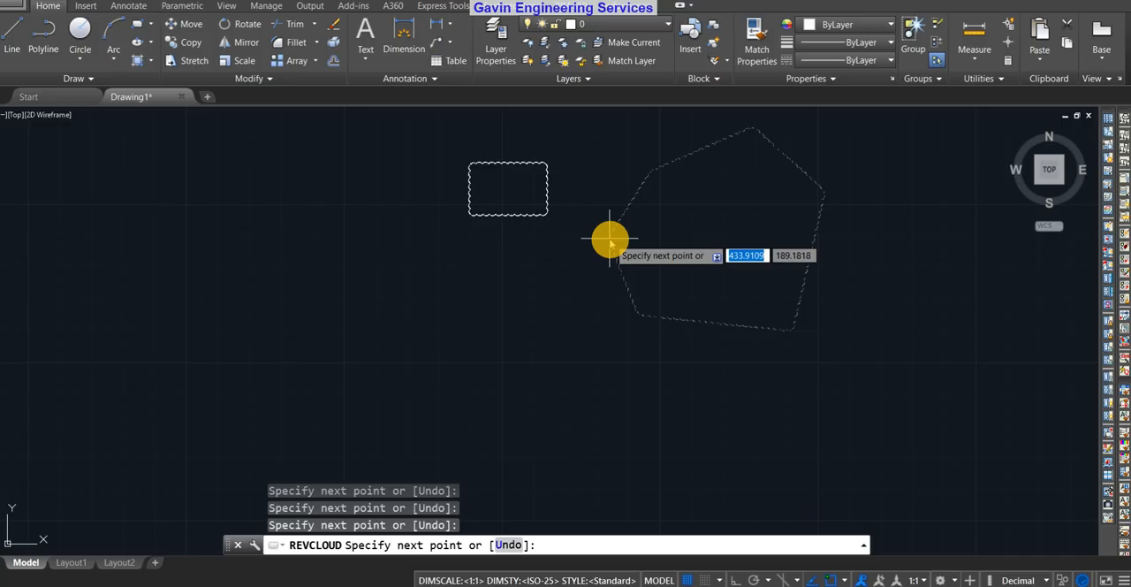
click(609, 239)
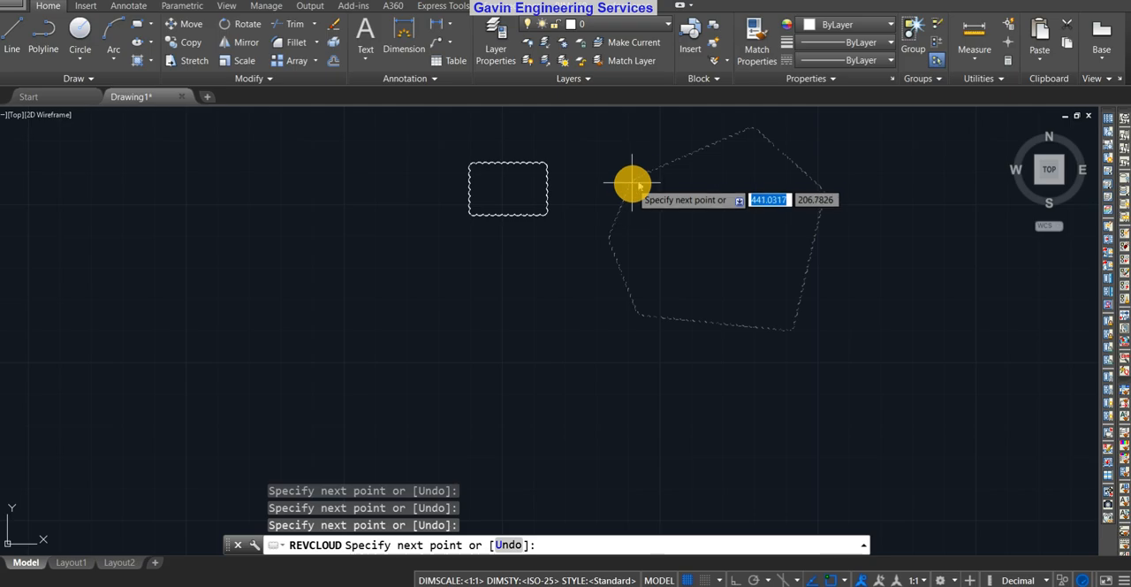
click(643, 176)
key(Return)
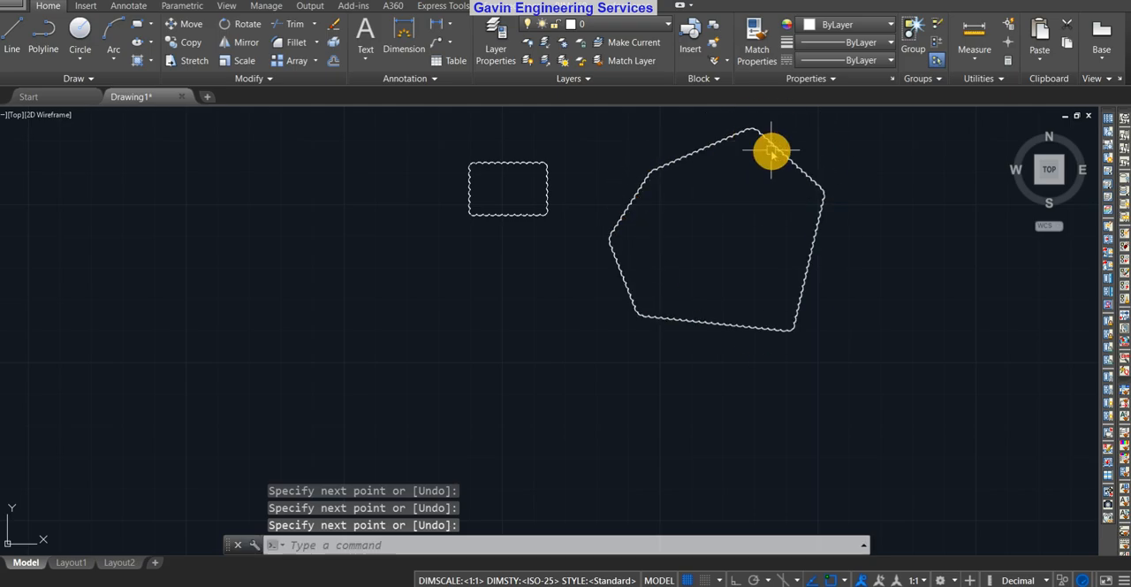
Examine the rectangular and polygonal revision clouds and the free space beside them
scroll(788, 195, down, 4)
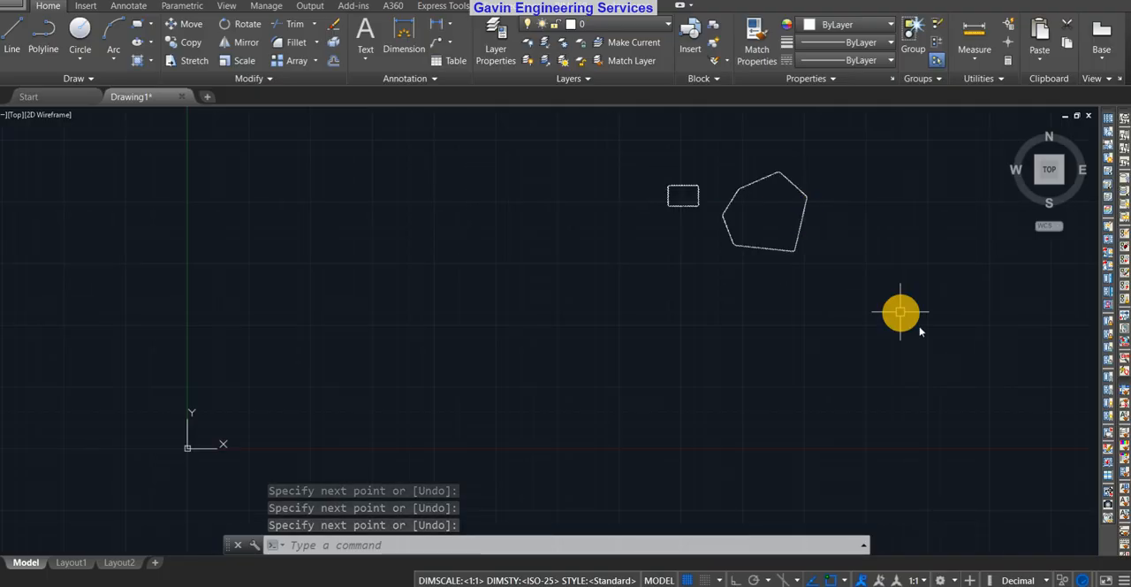
mouse_move(919, 327)
middle_down()
mouse_move(658, 395)
mouse_move(592, 391)
middle_up()
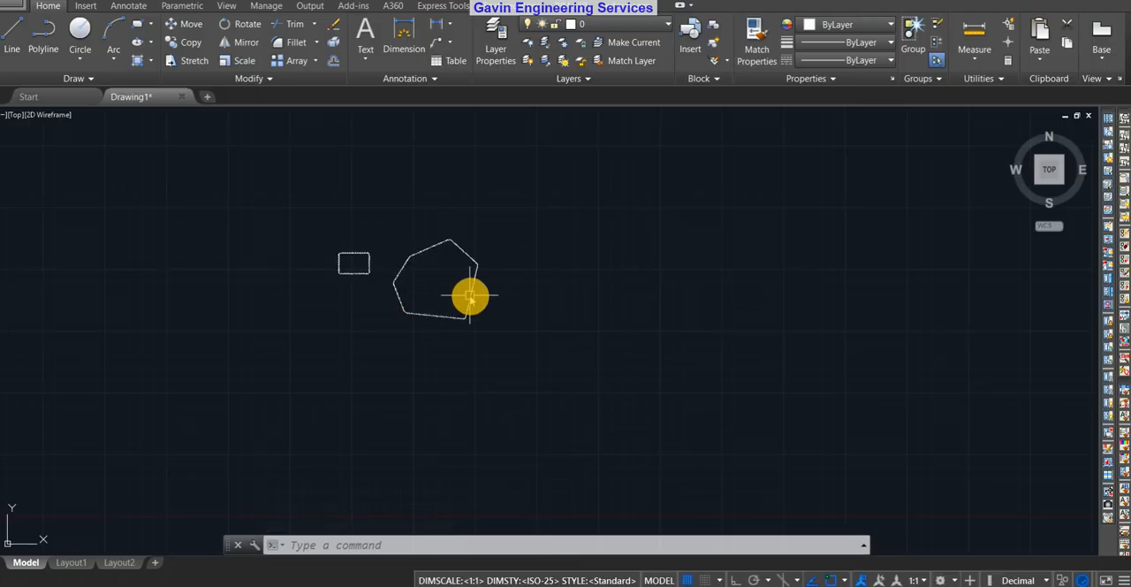
scroll(477, 281, up, 4)
scroll(481, 278, down, 2)
middle_drag(543, 270, 610, 277)
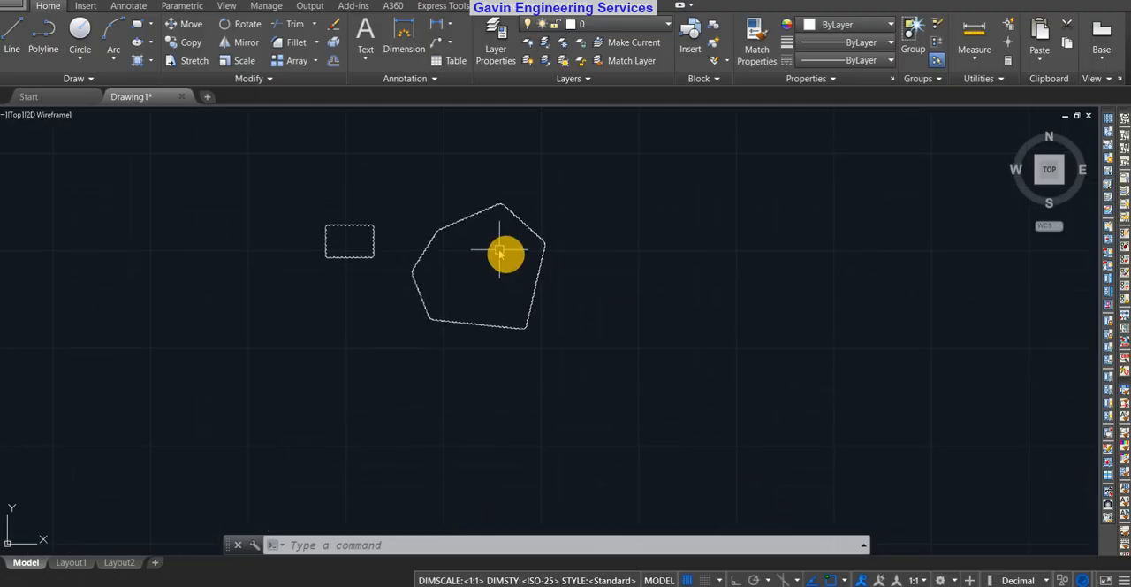
scroll(486, 276, up, 4)
scroll(539, 261, down, 4)
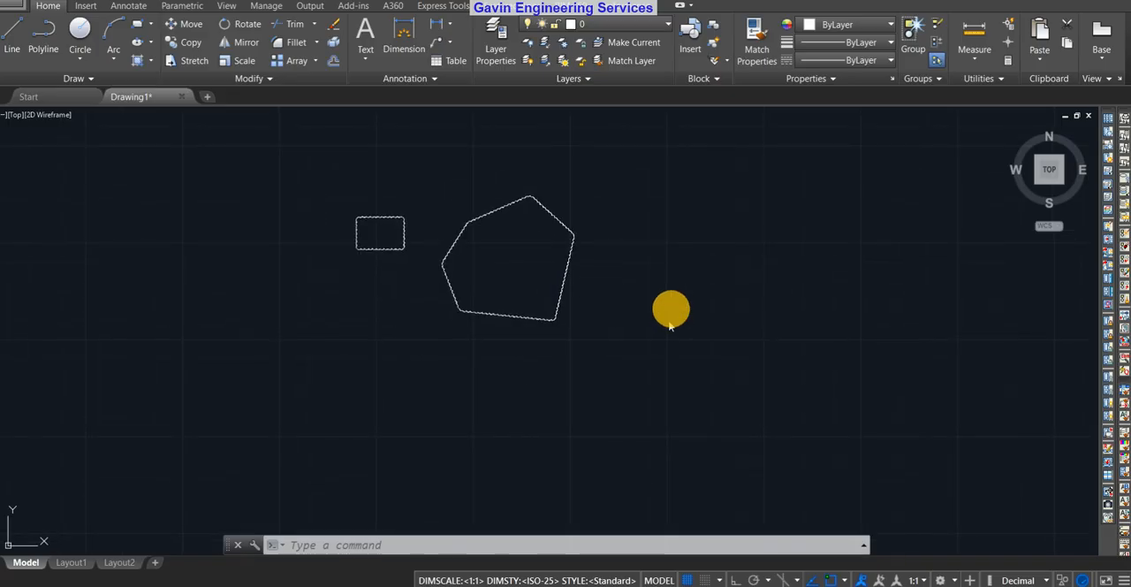
middle_drag(669, 308, 602, 345)
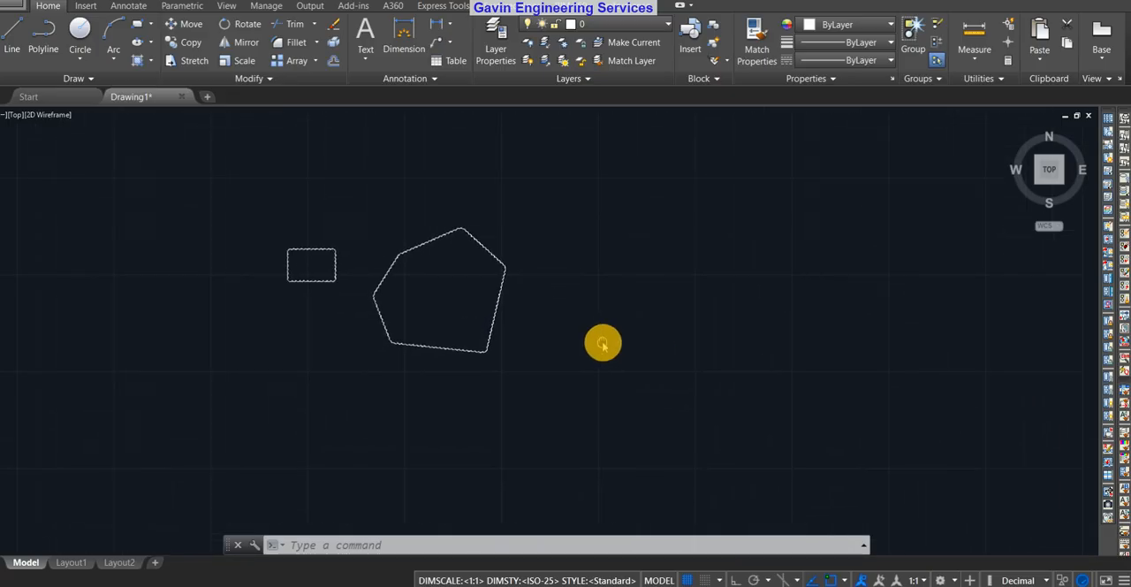
Draw a closed freehand revision cloud with an irregular outline to the right of the polygonal cloud
click(88, 79)
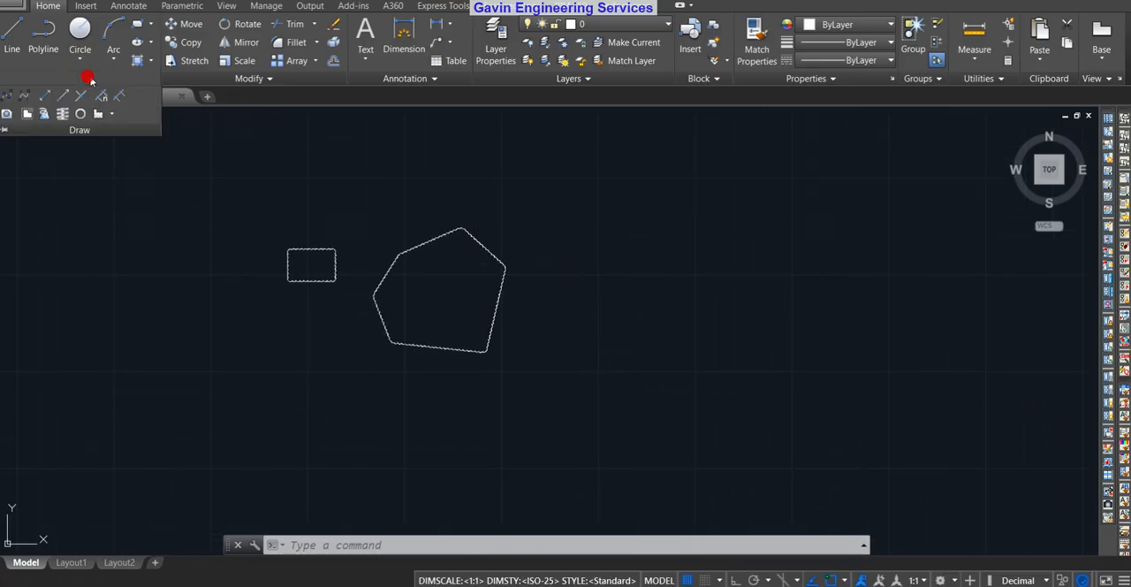
click(112, 114)
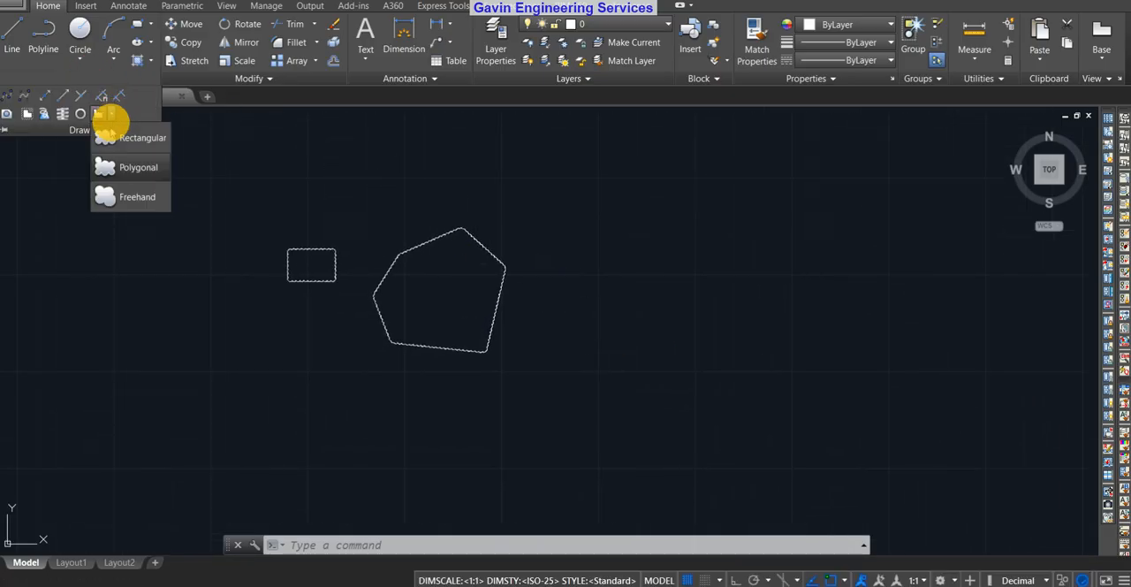
click(137, 196)
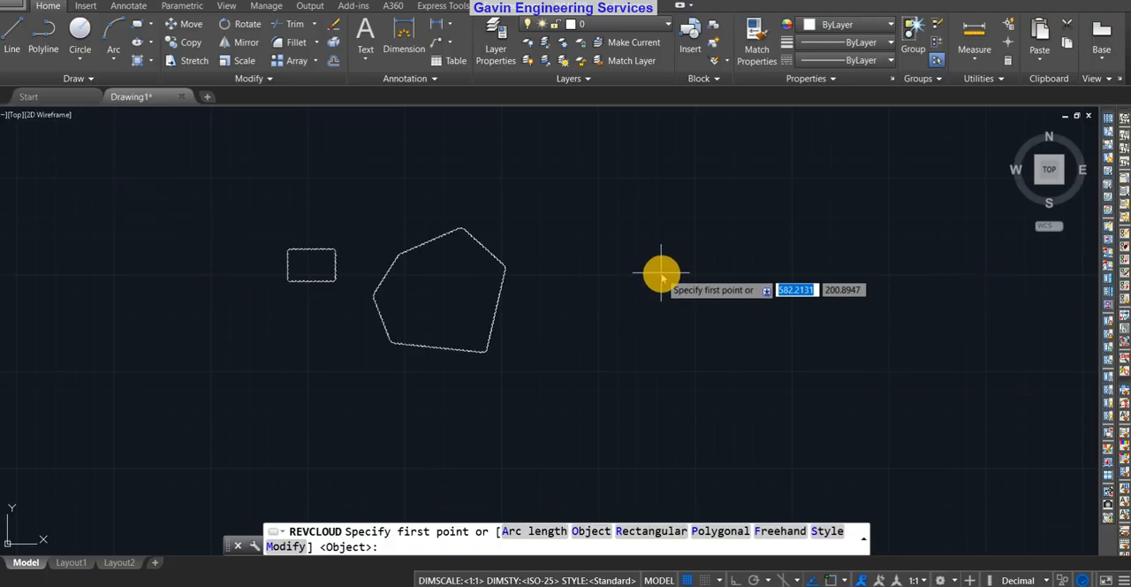
click(581, 320)
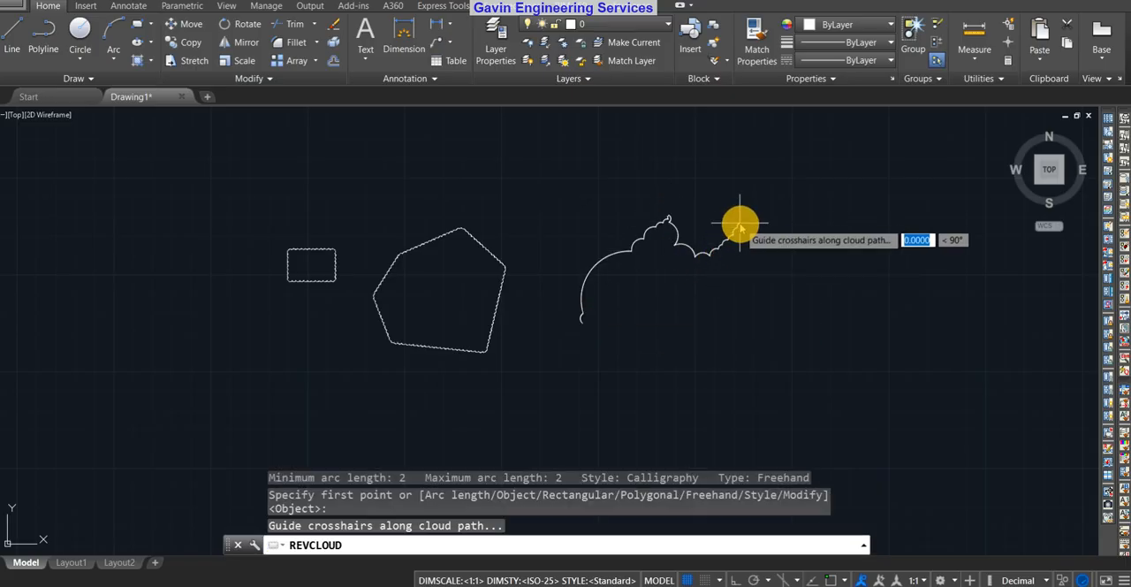
middle_drag(732, 253, 611, 253)
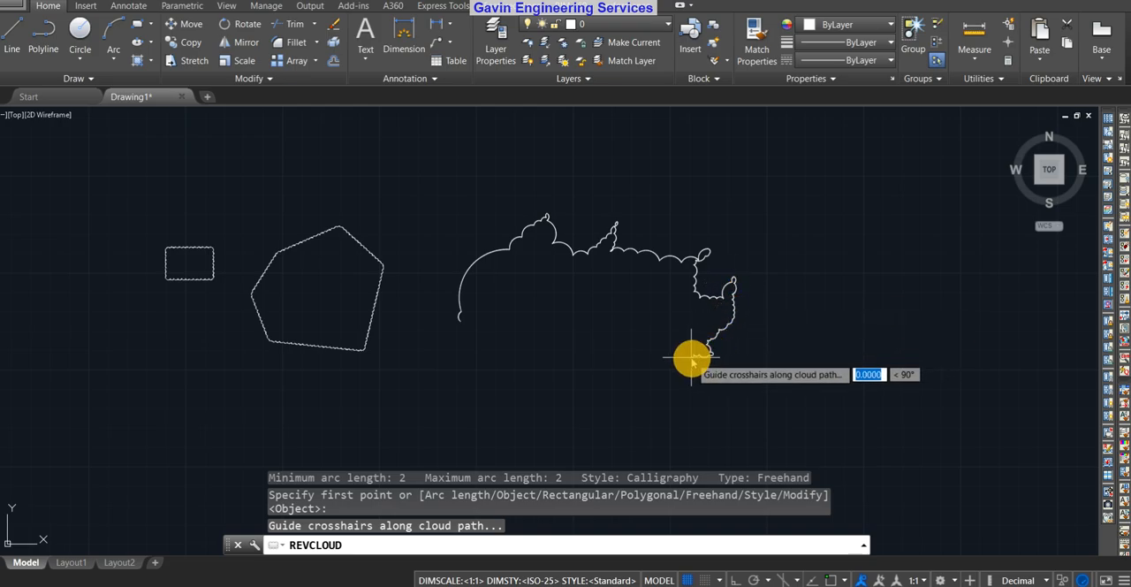
scroll(690, 358, up, 2)
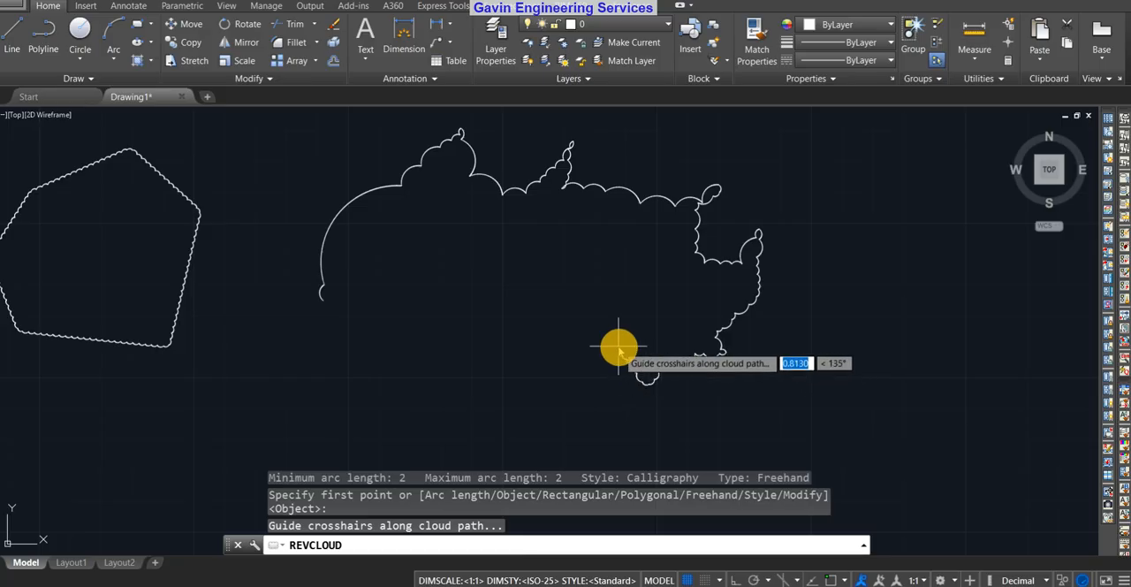
scroll(618, 351, up, 2)
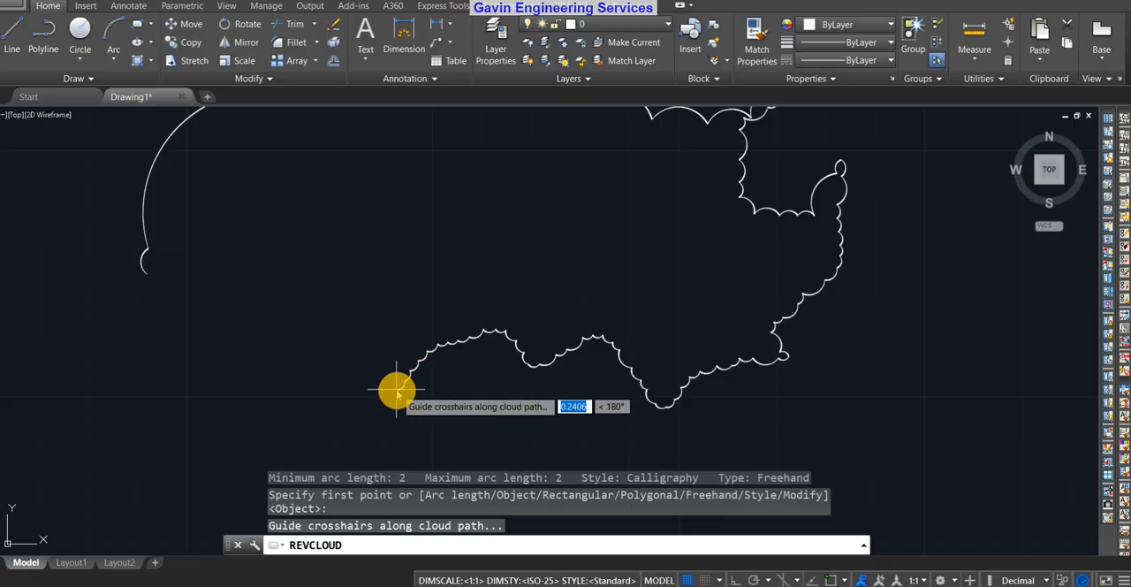
scroll(397, 389, up, 4)
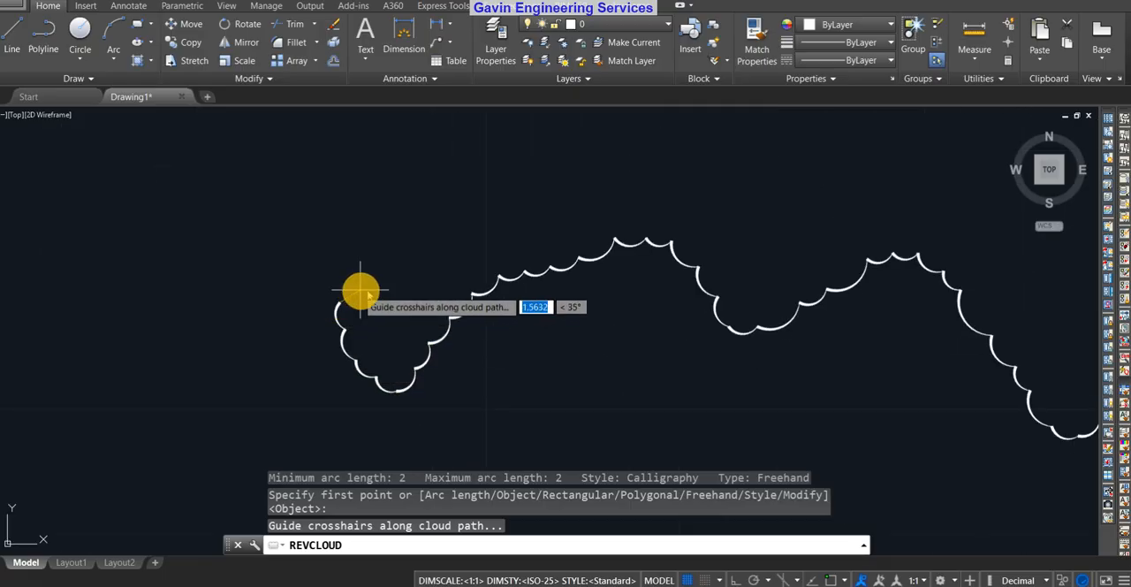
scroll(362, 293, down, 4)
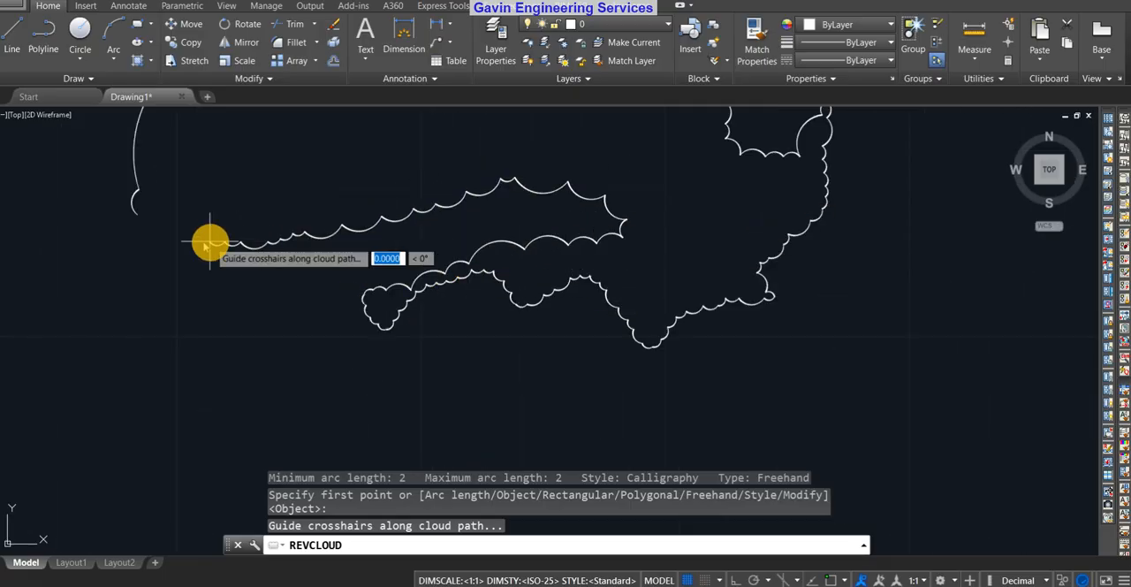
click(143, 237)
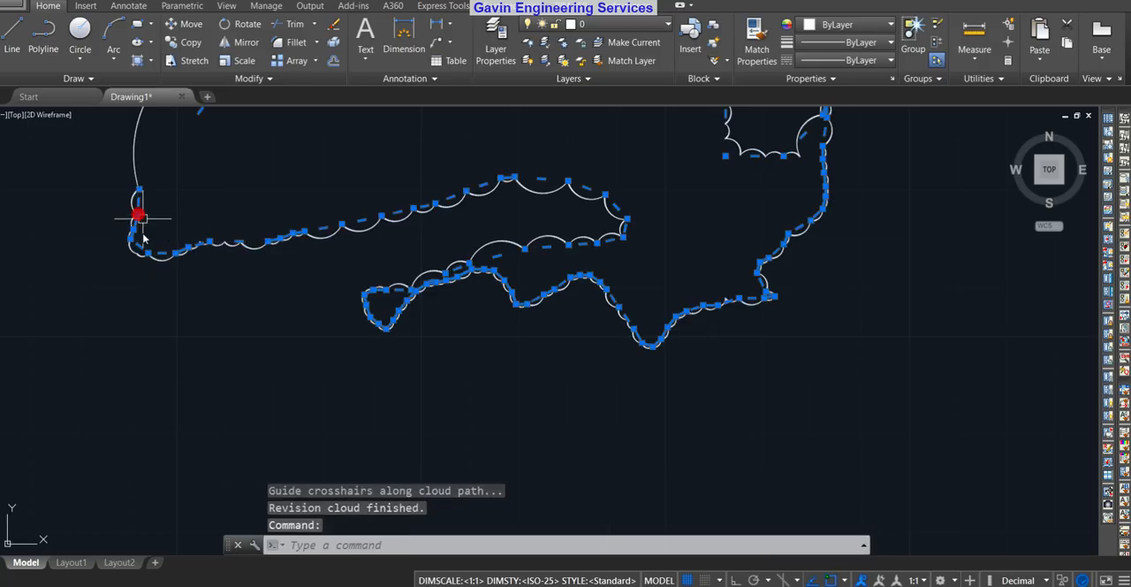
scroll(543, 273, down, 4)
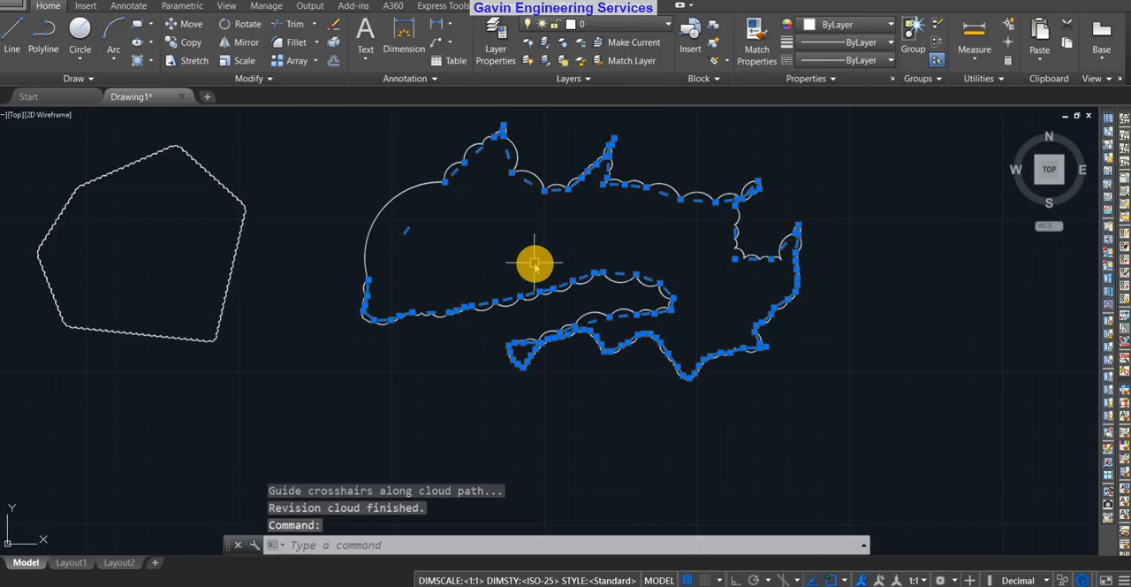
key(Escape)
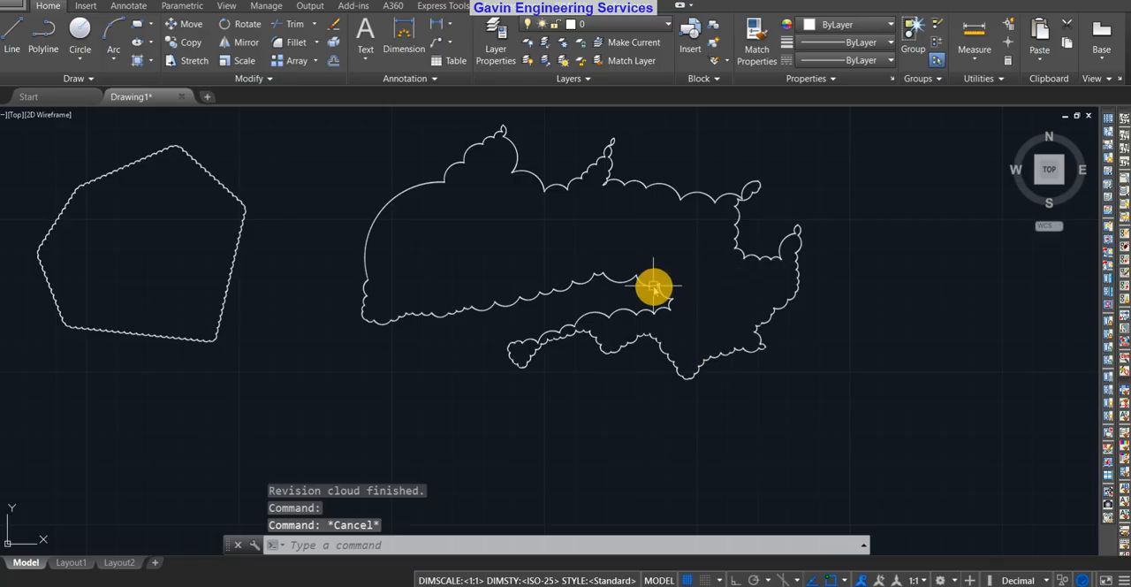
Start REVCLOUD again and choose its Arc length option
scroll(654, 284, up, 2)
scroll(672, 284, down, 4)
middle_drag(697, 285, 762, 285)
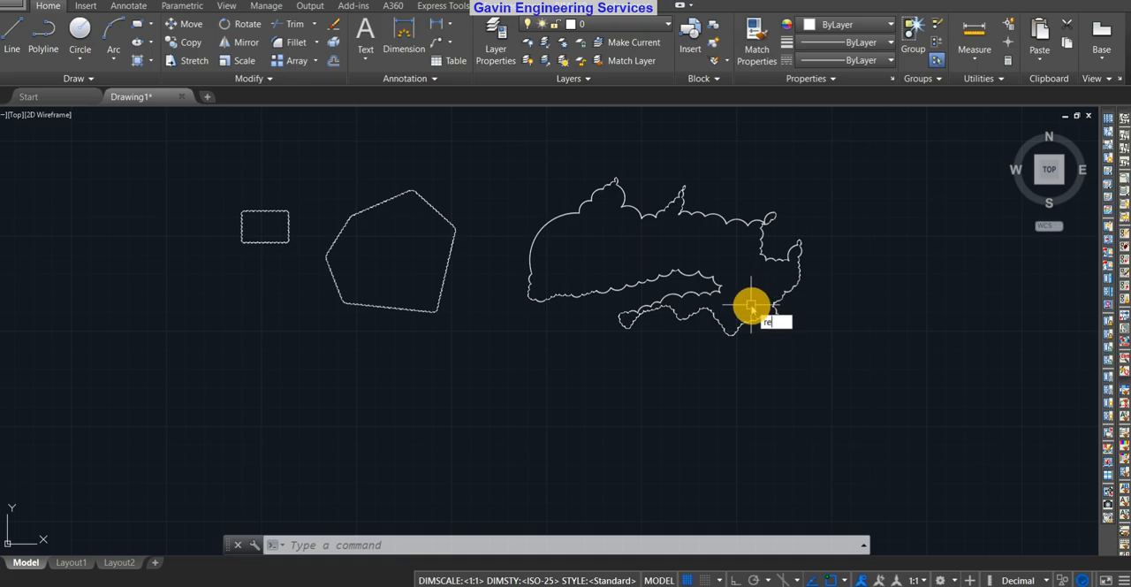
text(cl)
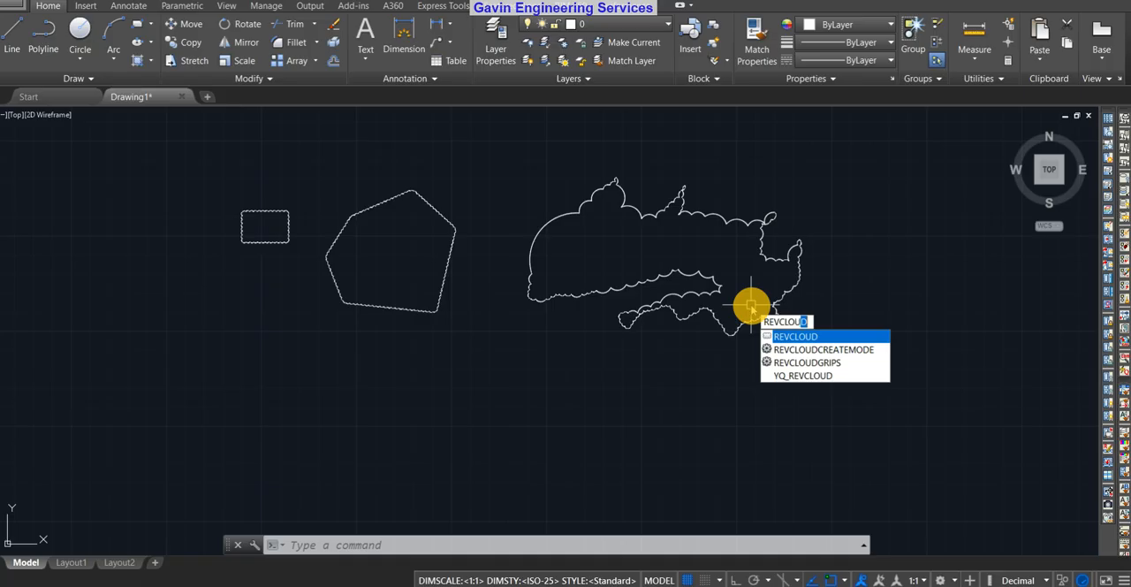
key(Return)
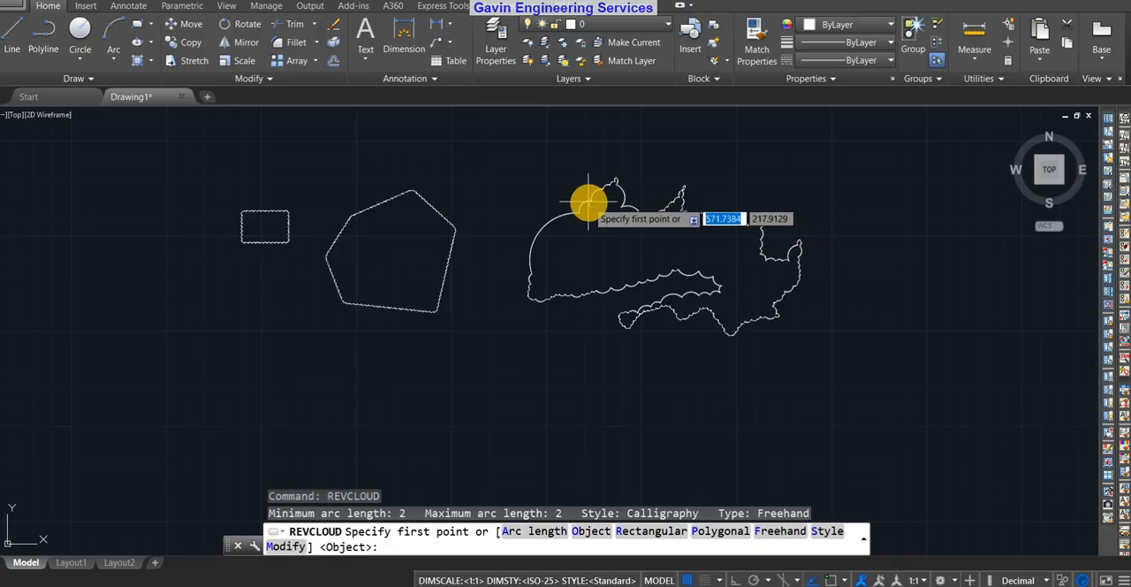
scroll(578, 339, down, 4)
middle_drag(780, 362, 374, 394)
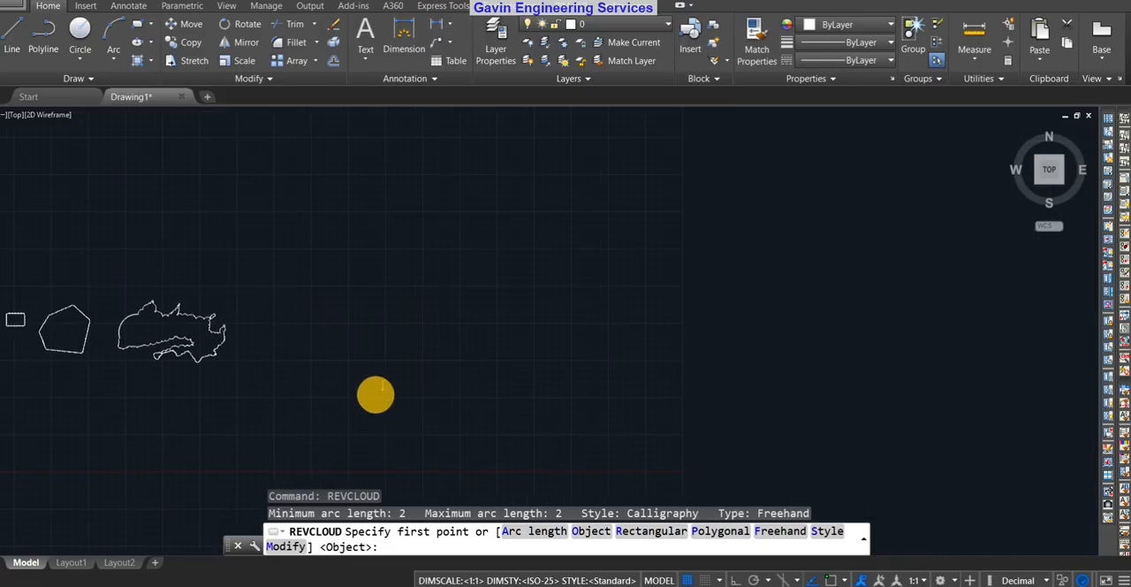
click(538, 531)
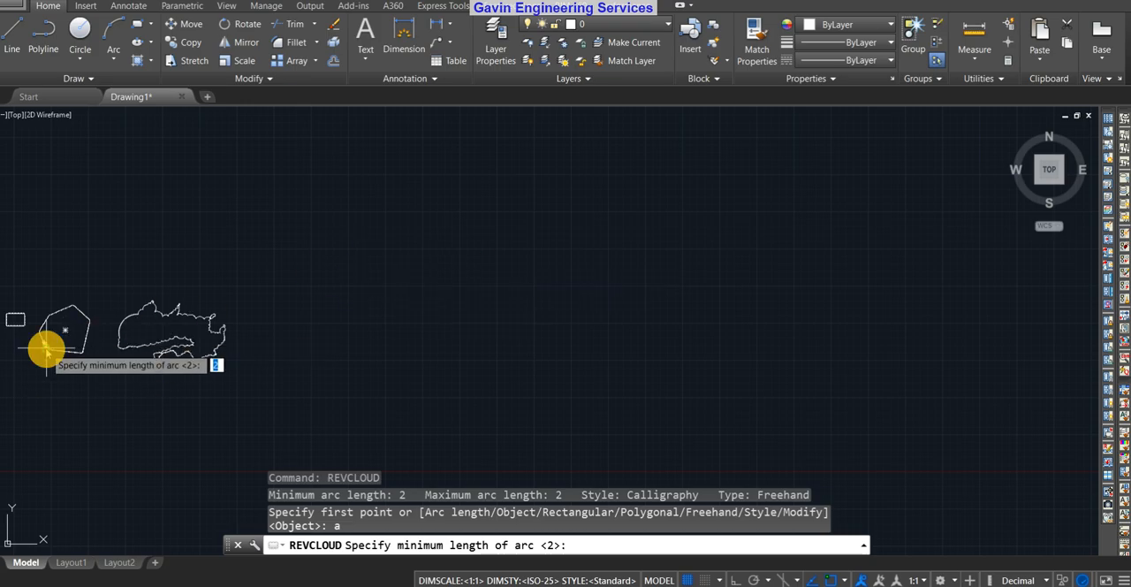
Examine the individual arcs along the lower edge of the polygonal revision cloud
scroll(53, 349, up, 8)
scroll(144, 389, up, 3)
scroll(244, 361, down, 5)
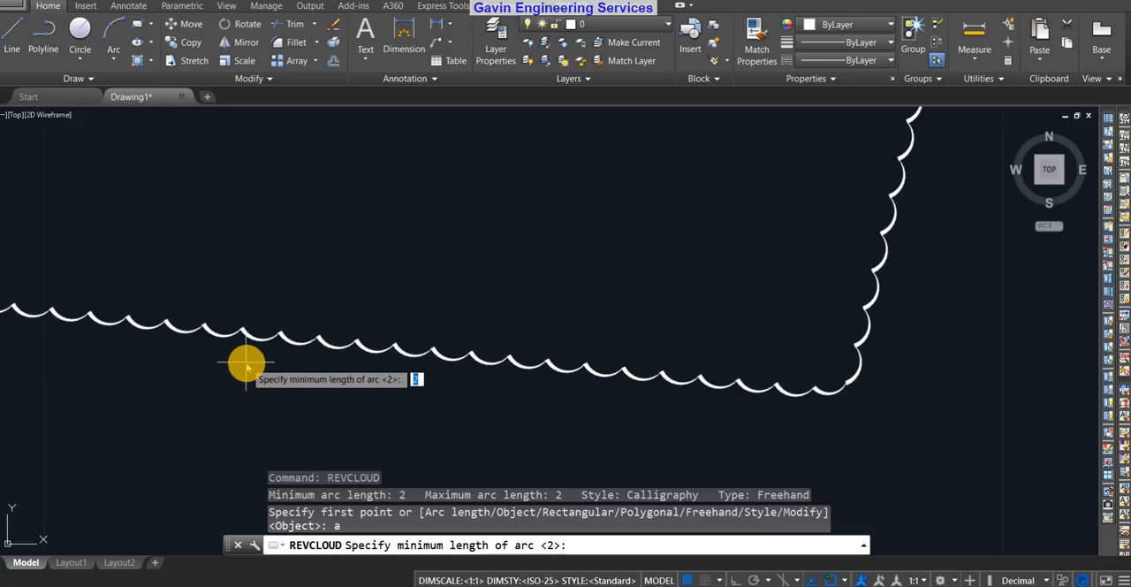
scroll(565, 394, up, 3)
scroll(560, 362, up, 5)
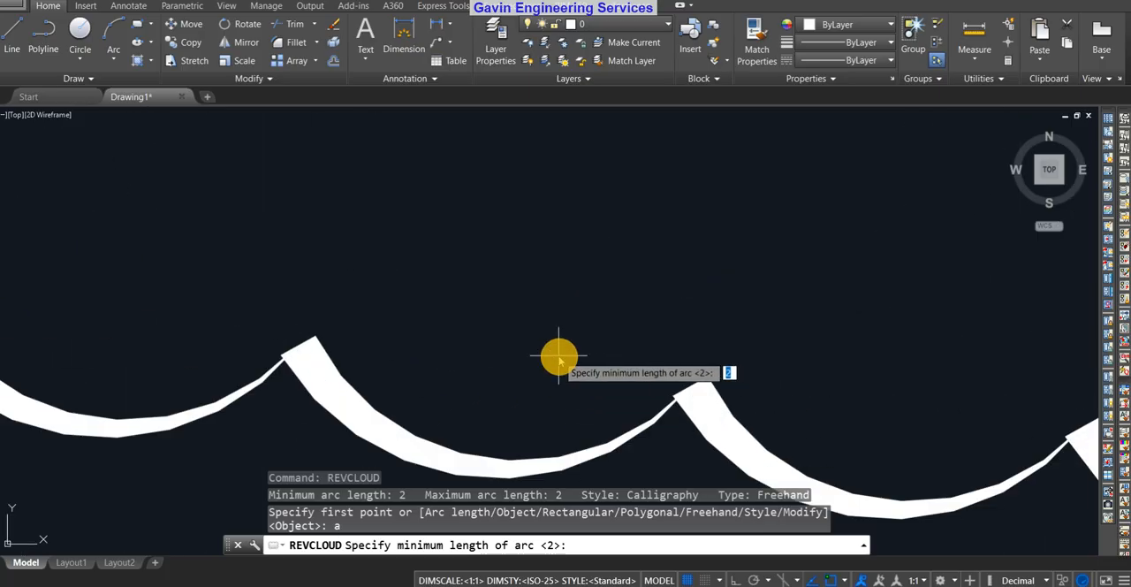
middle_drag(639, 427, 598, 360)
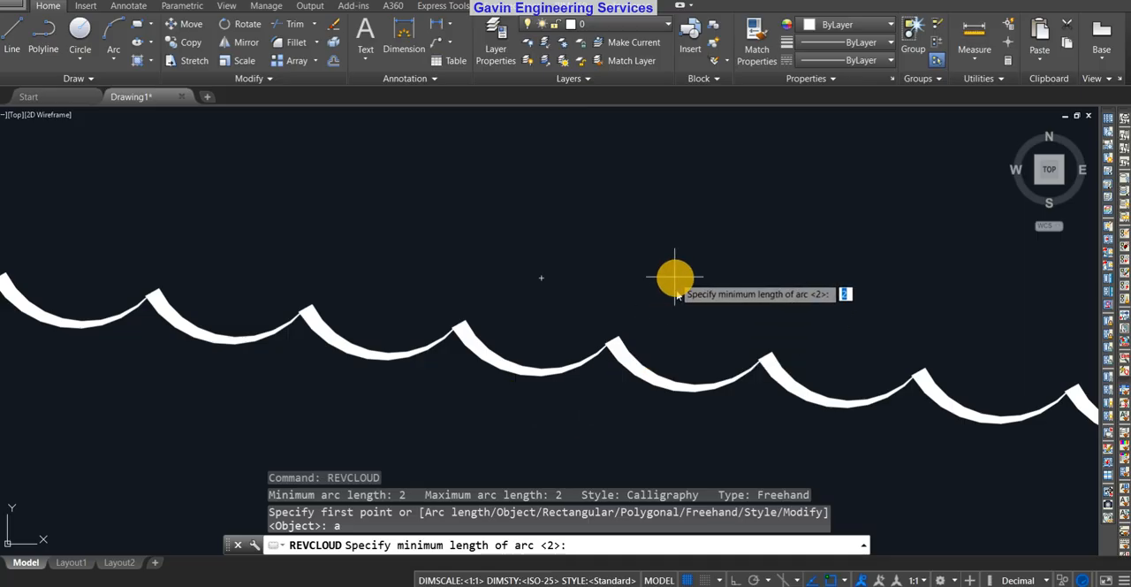
scroll(548, 344, down, 7)
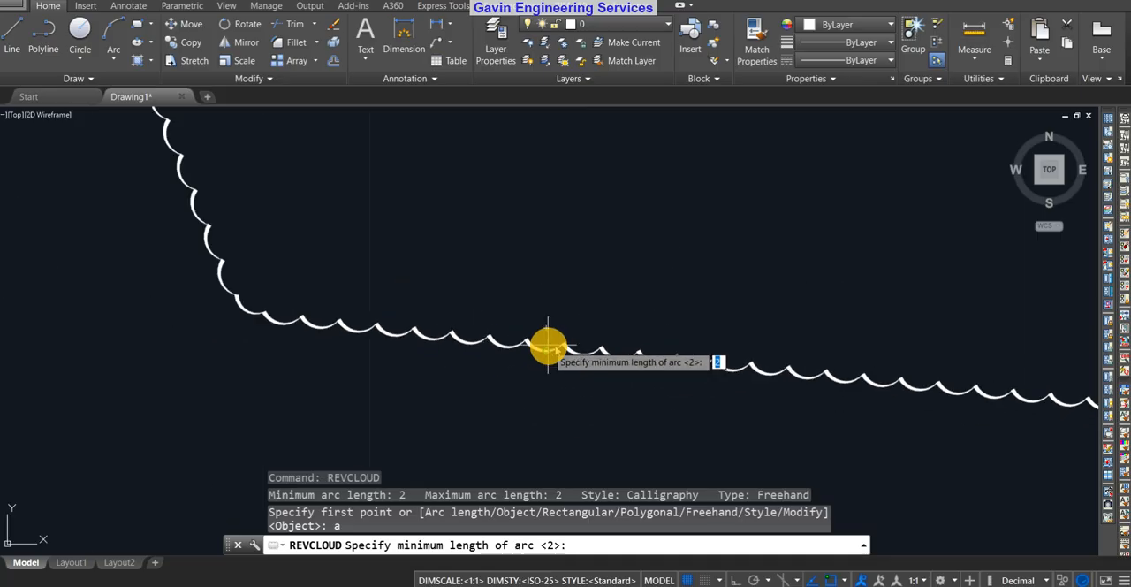
scroll(548, 290, down, 5)
Set the revision cloud's minimum arc length to 2 and maximum arc length to 3
middle_drag(765, 313, 525, 333)
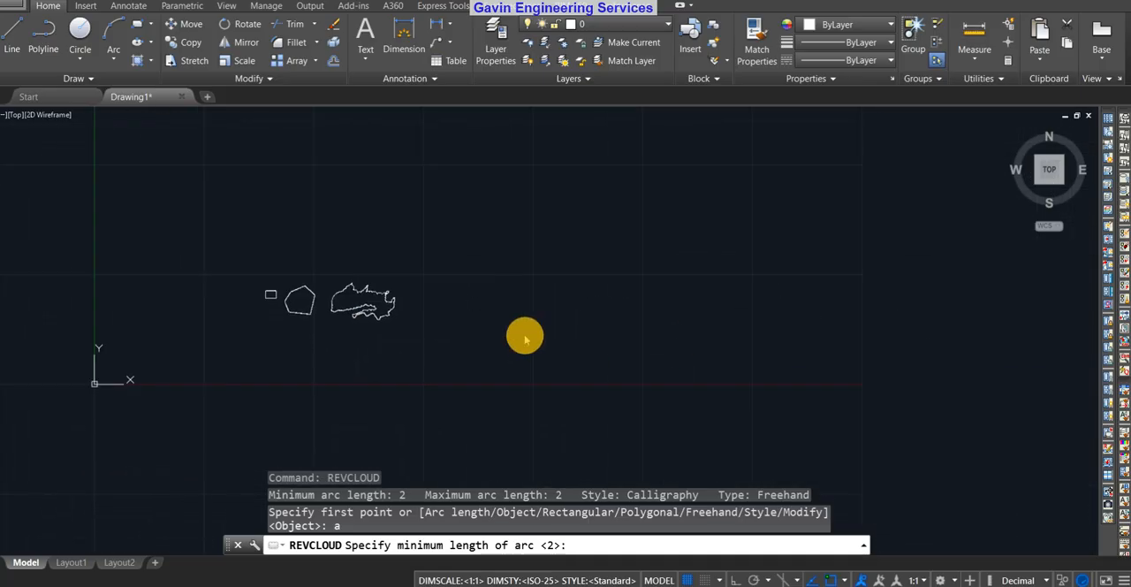
scroll(524, 309, up, 6)
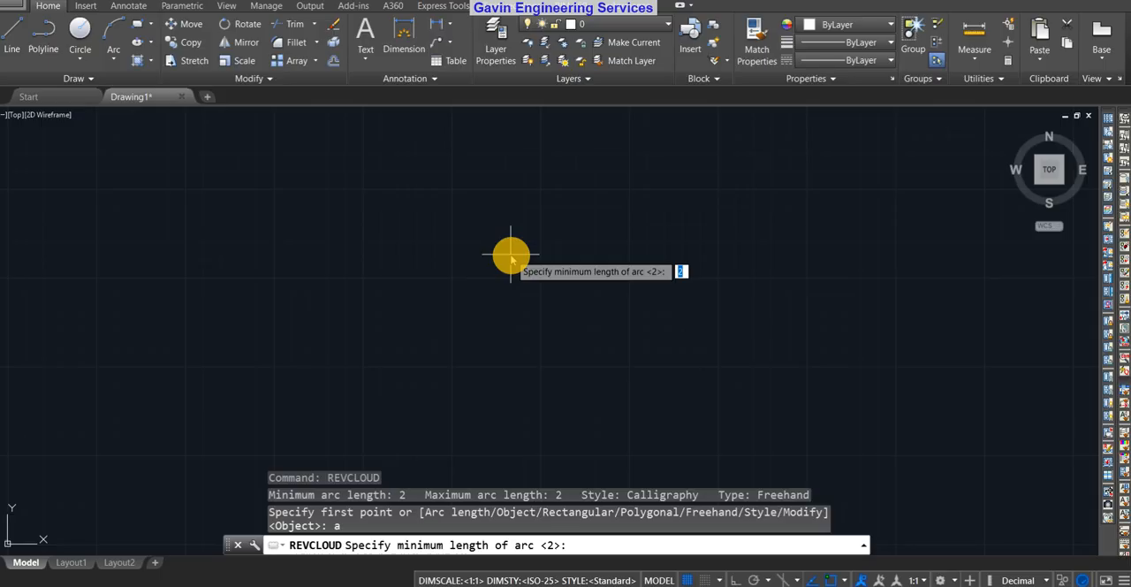
key(Return)
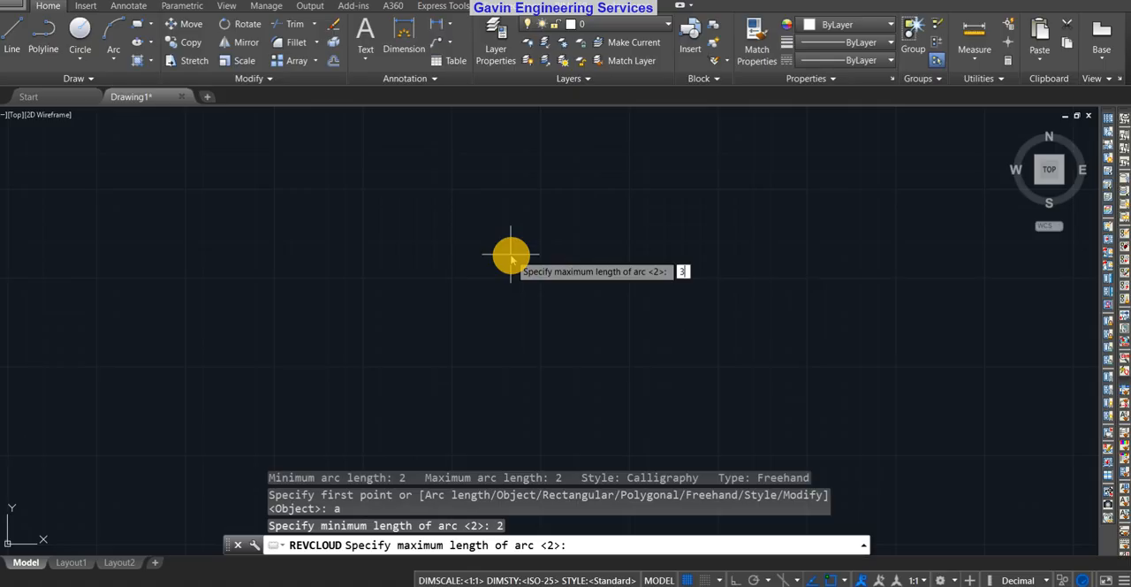
key(Return)
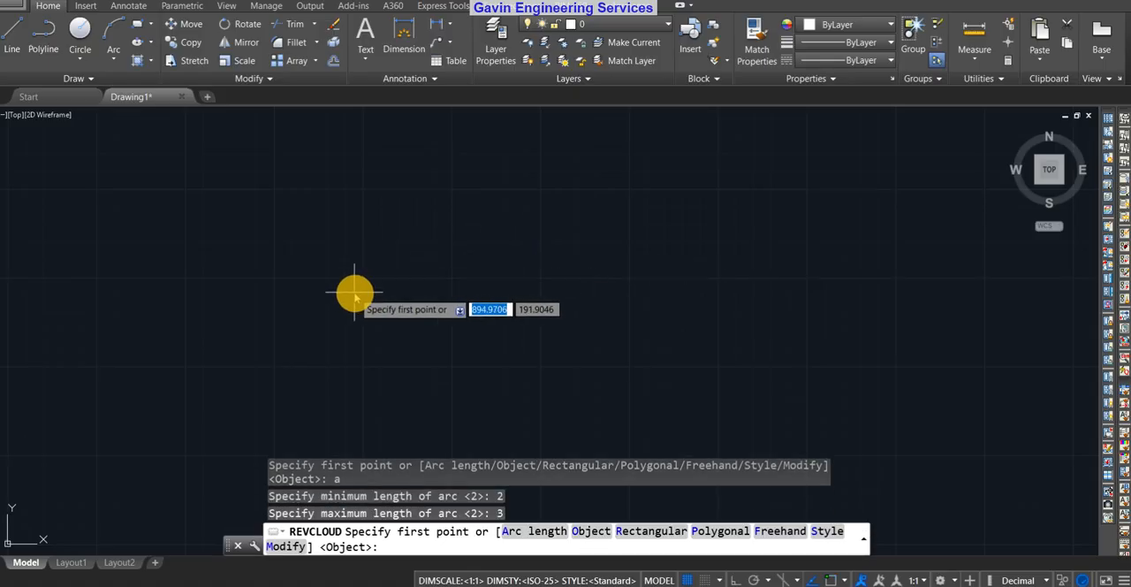
Draw a small closed freehand revision cloud to the right of the large irregular cloud, bringing its outline back to the start point
scroll(373, 282, down, 4)
scroll(376, 283, up, 5)
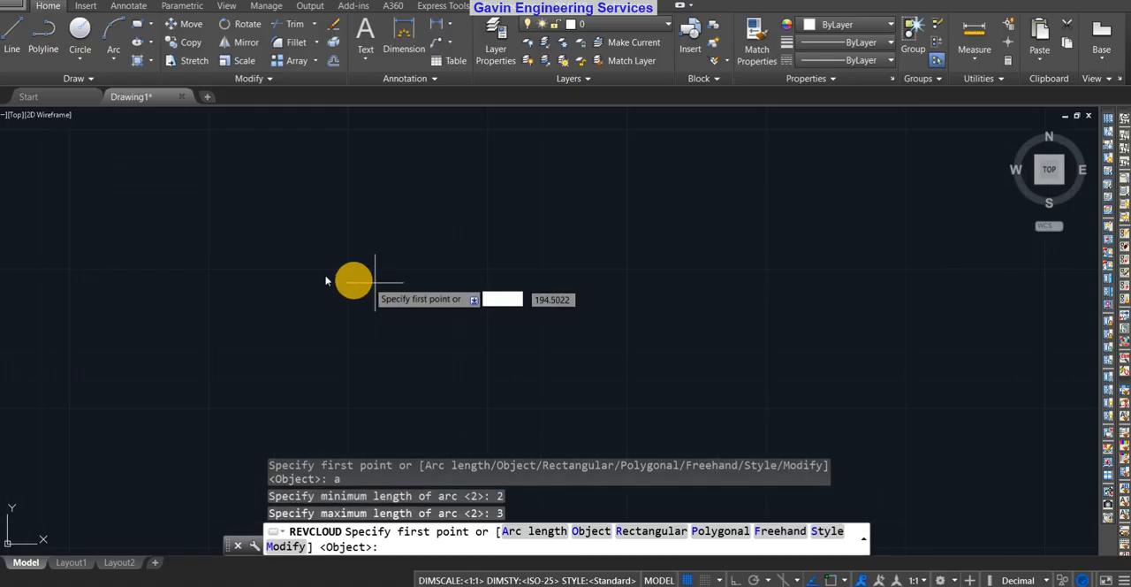
middle_drag(298, 270, 539, 253)
scroll(539, 253, down, 4)
scroll(537, 261, up, 5)
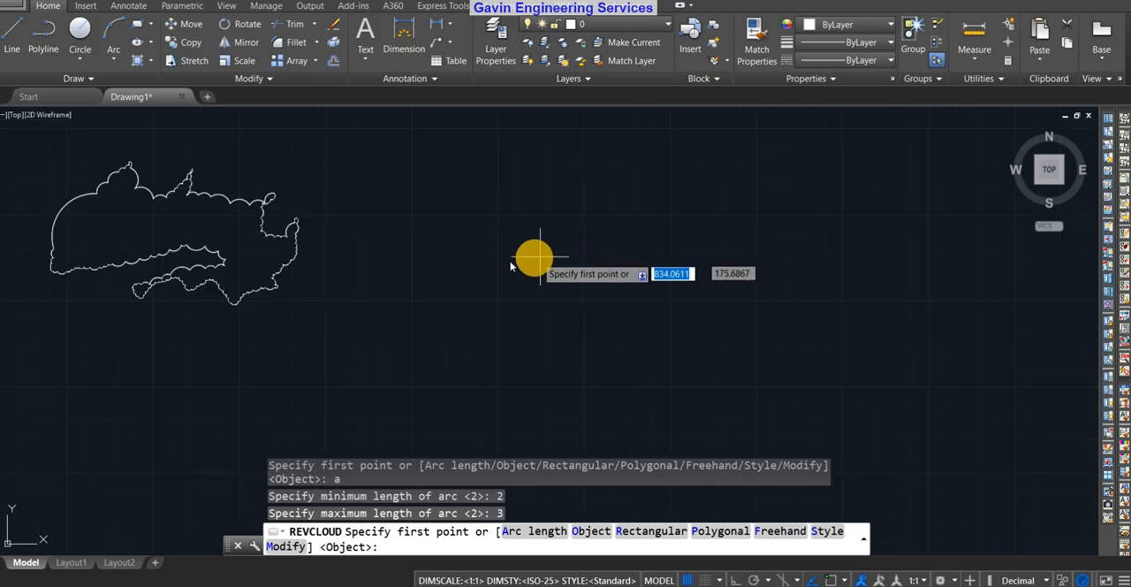
click(526, 276)
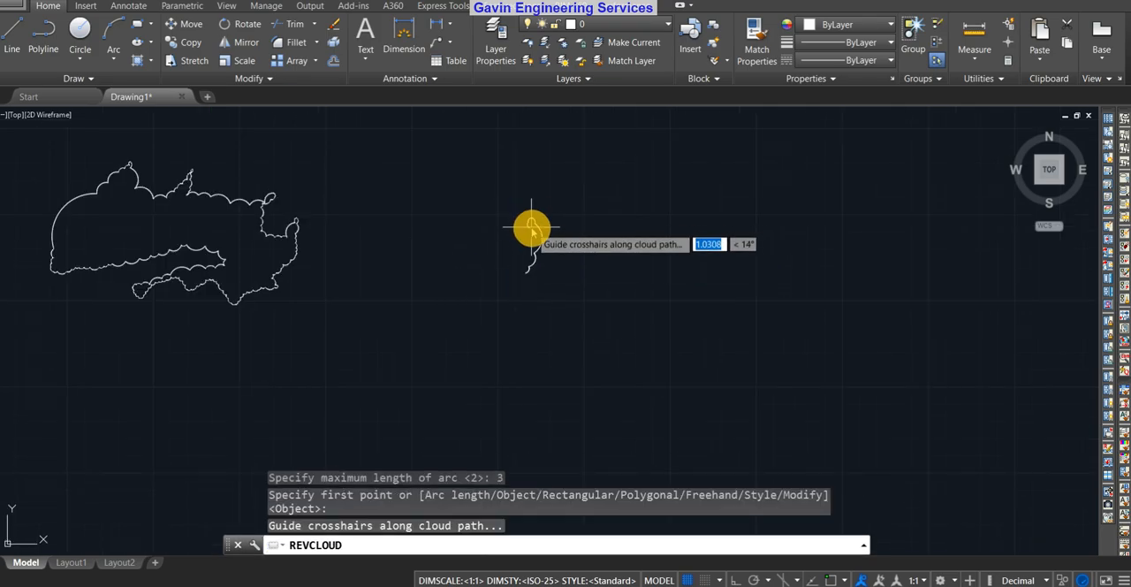
scroll(512, 234, up, 4)
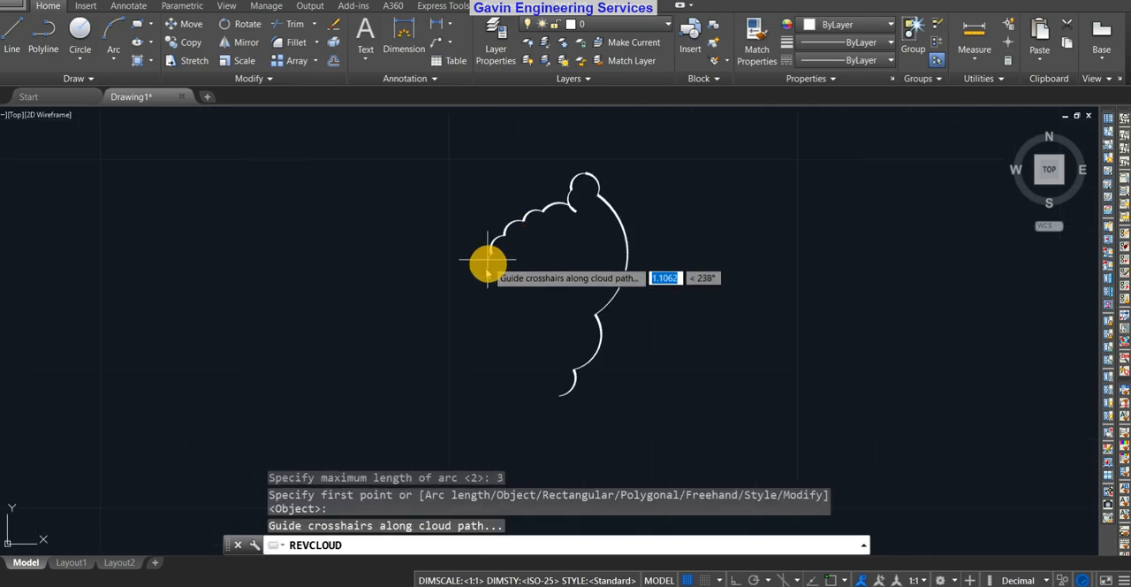
scroll(484, 281, up, 3)
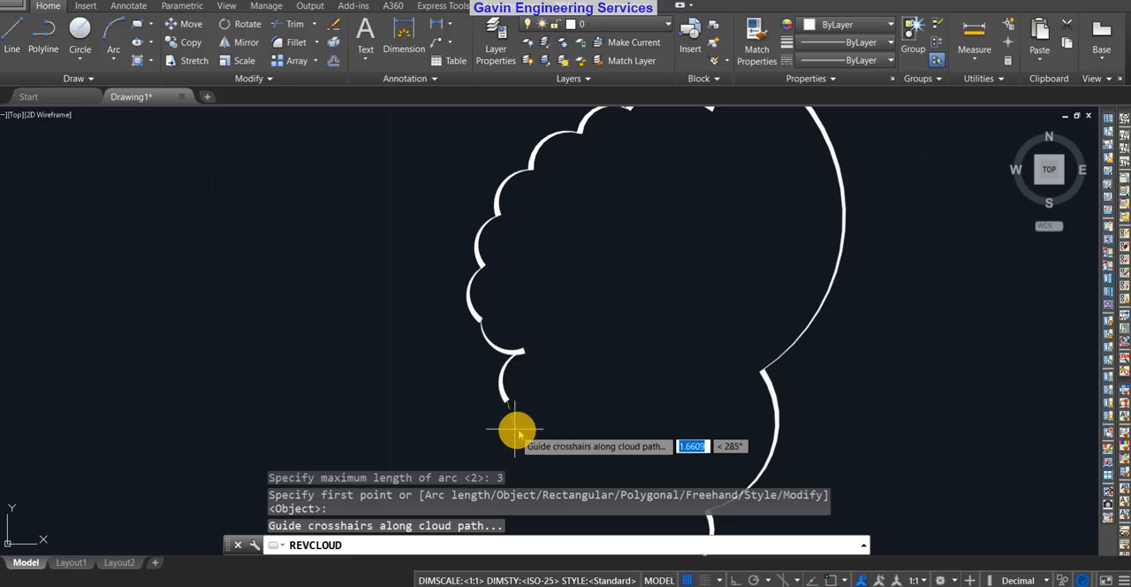
scroll(514, 427, up, 4)
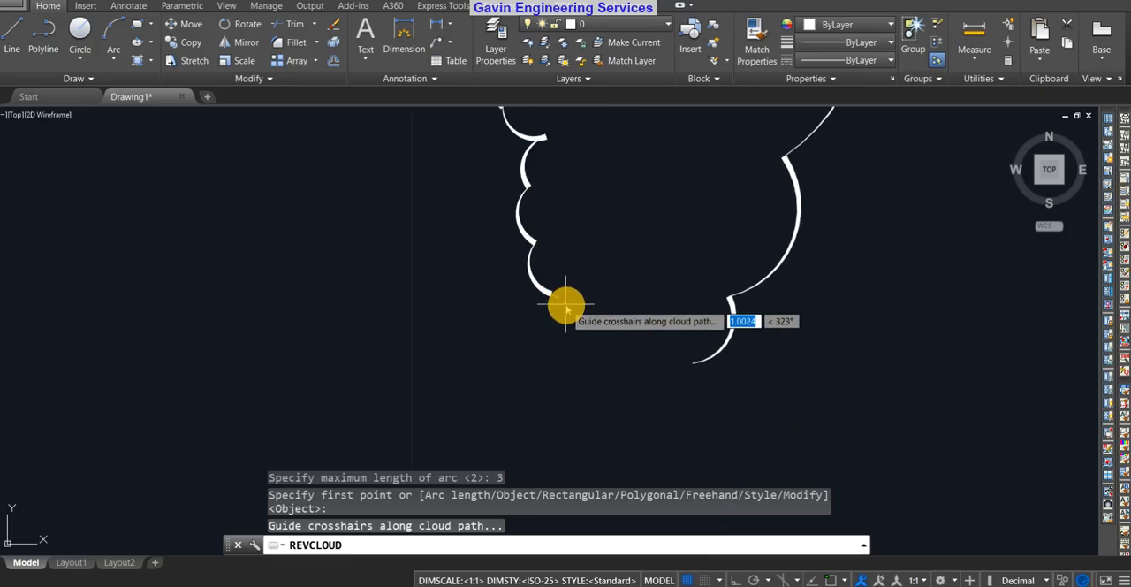
scroll(543, 257, up, 4)
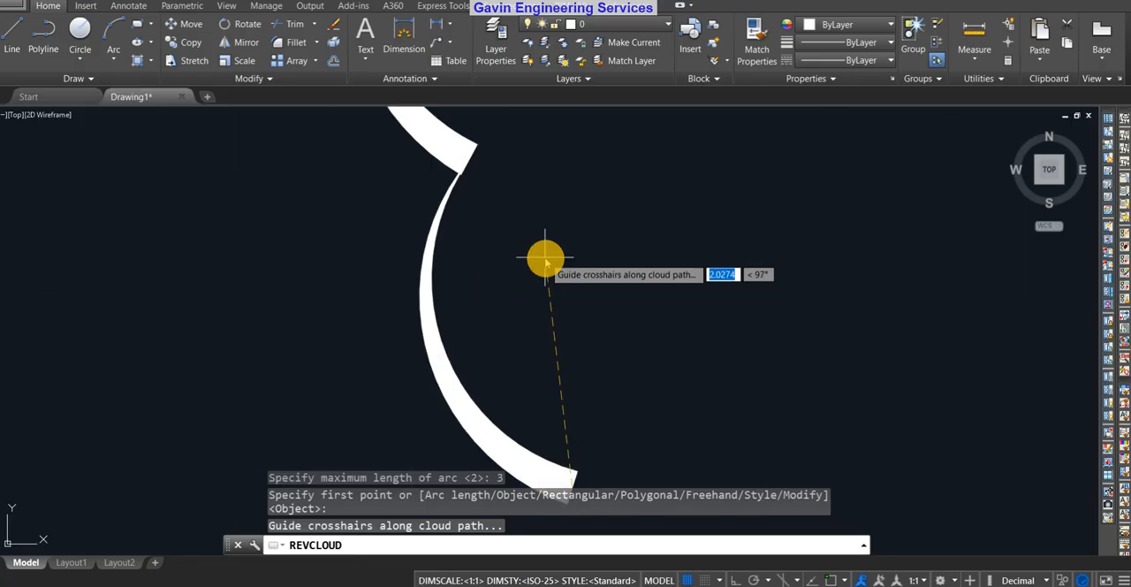
scroll(399, 121, down, 3)
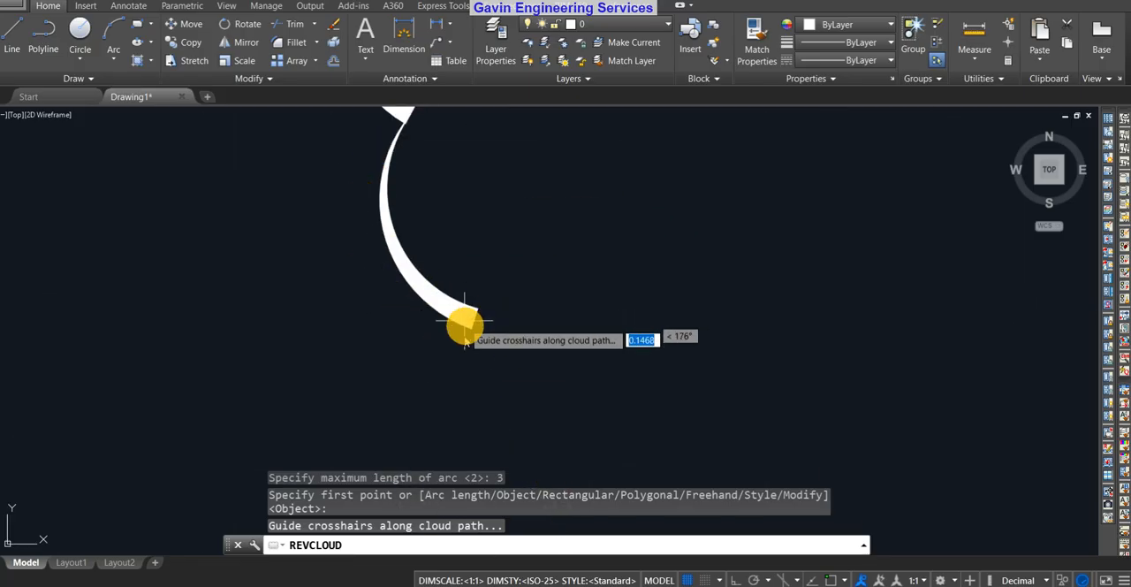
scroll(548, 310, down, 3)
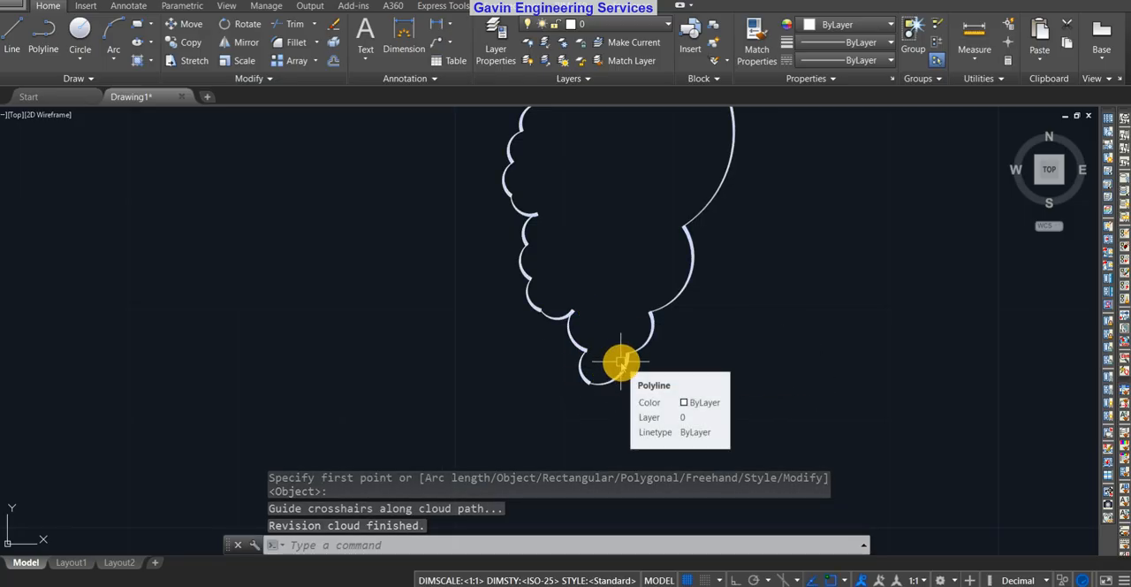
click(623, 345)
scroll(795, 261, down, 4)
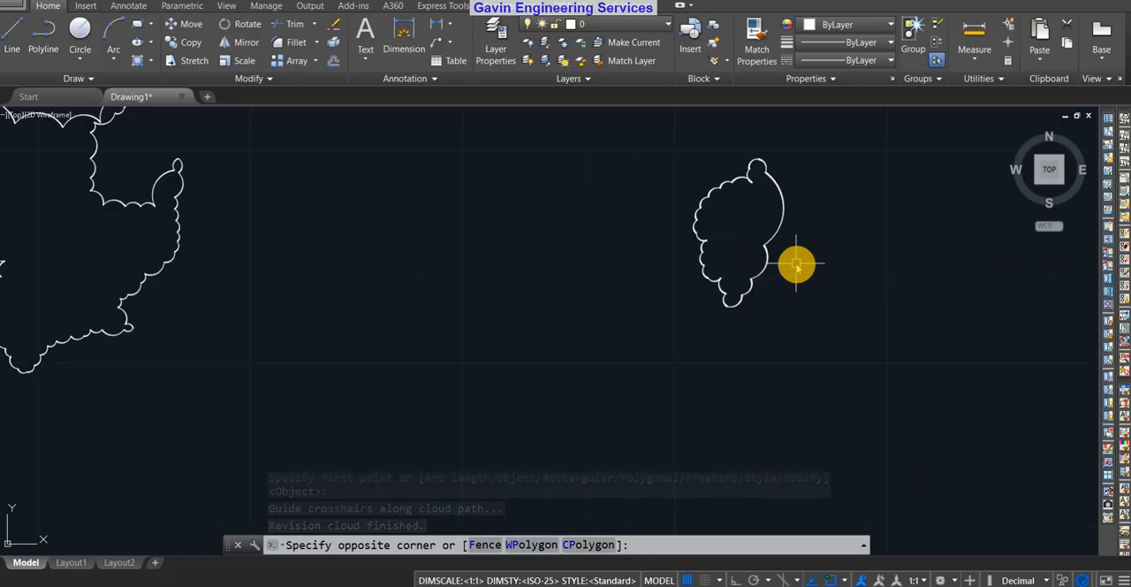
key(Escape)
scroll(632, 316, down, 6)
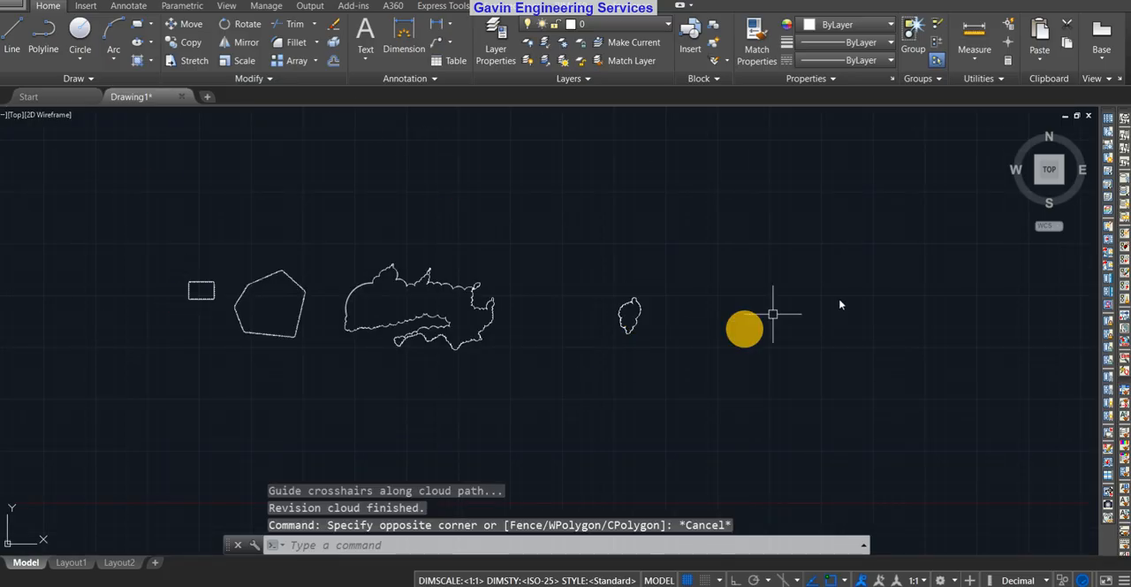
Draw a rectangular revision cloud above the small freehand cloud using REVCLOUD's Rectangular option
middle_drag(852, 263, 758, 326)
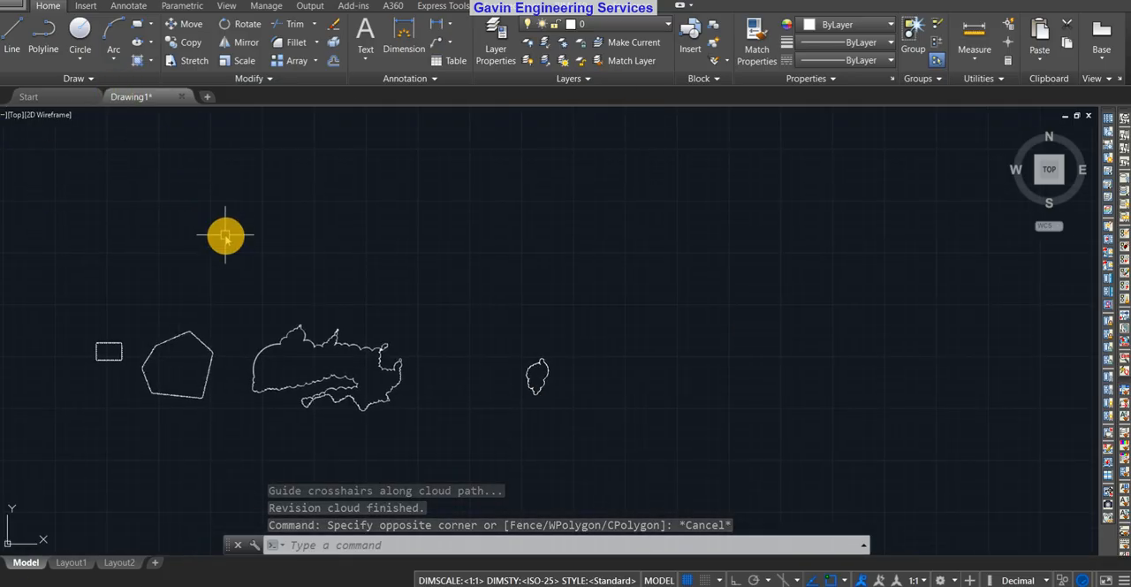
text(REV)
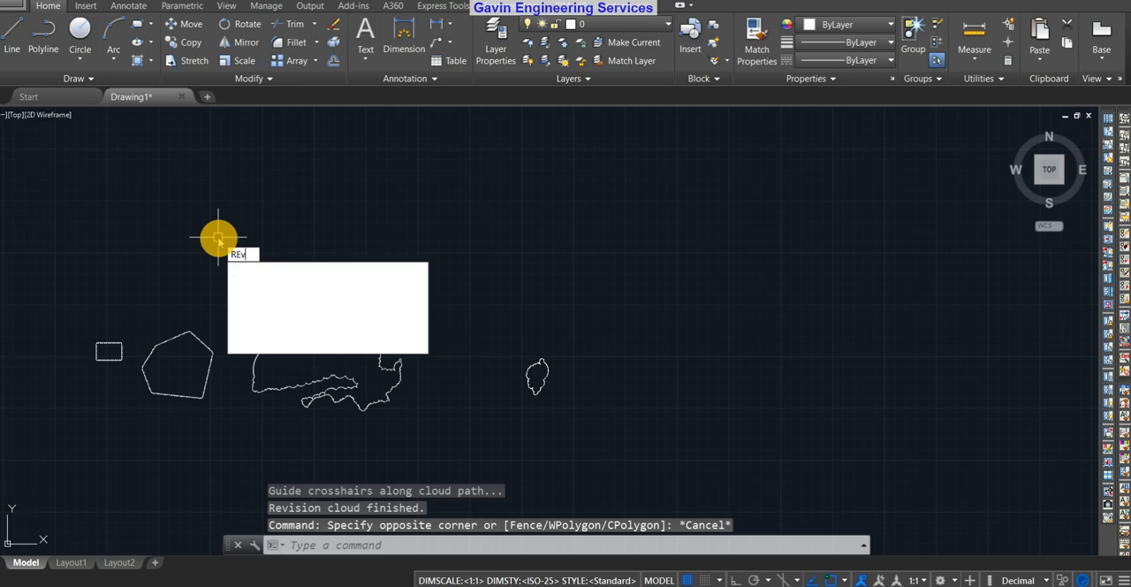
text(C)
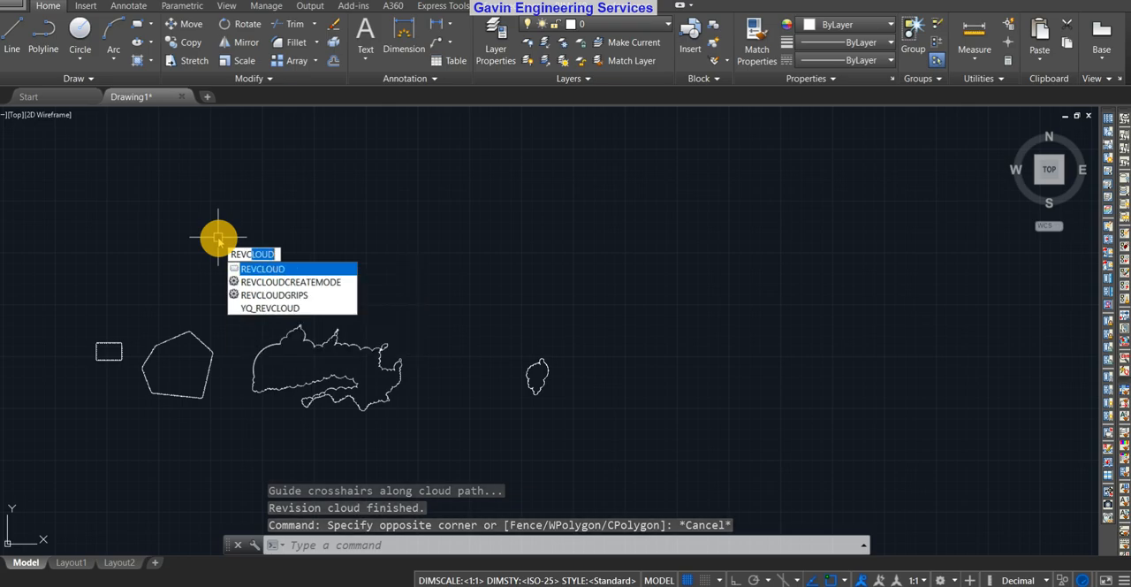
key(Return)
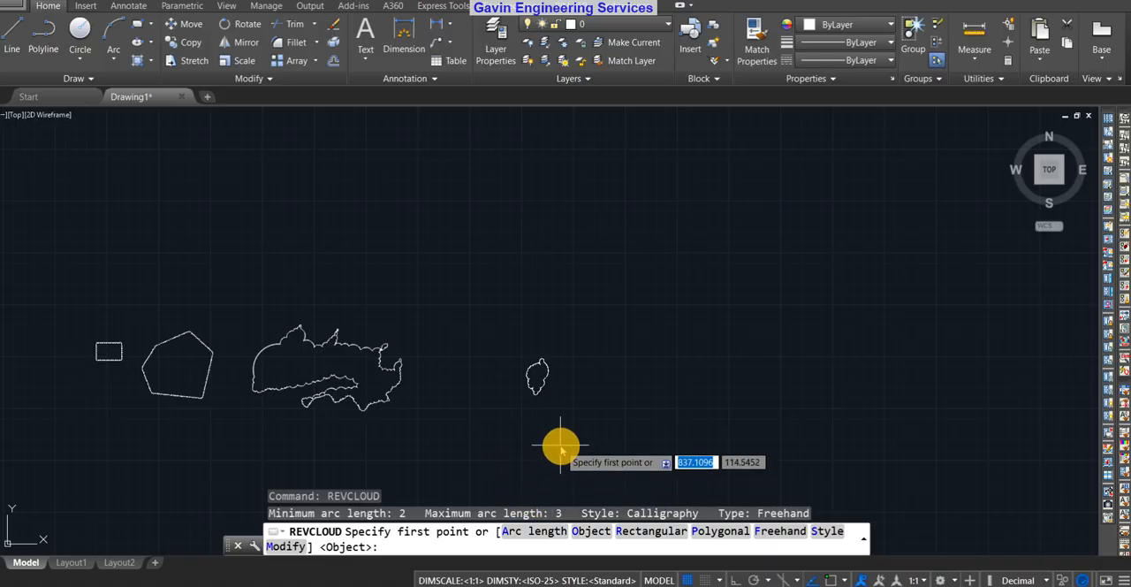
click(636, 535)
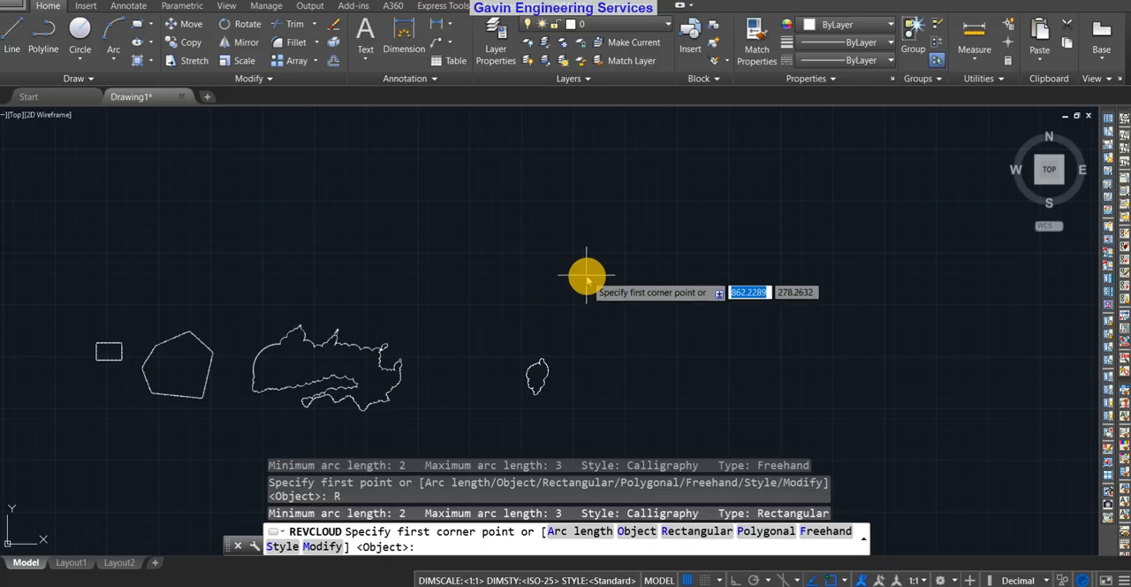
click(541, 256)
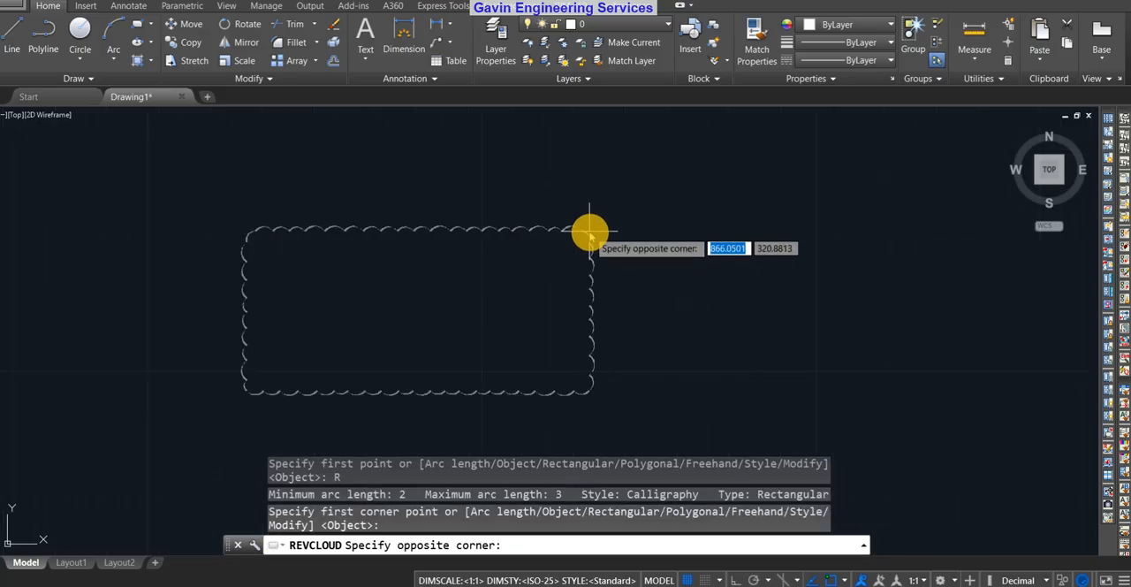
click(662, 196)
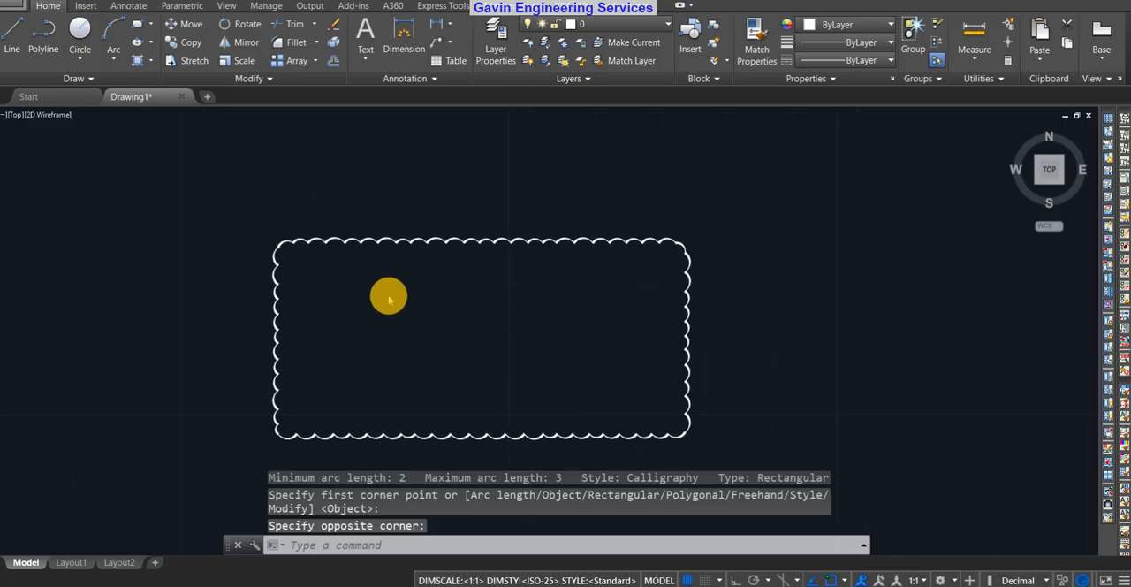
Restart REVCLOUD and set both the minimum and maximum arc length to 3
scroll(450, 341, up, 4)
scroll(488, 353, down, 5)
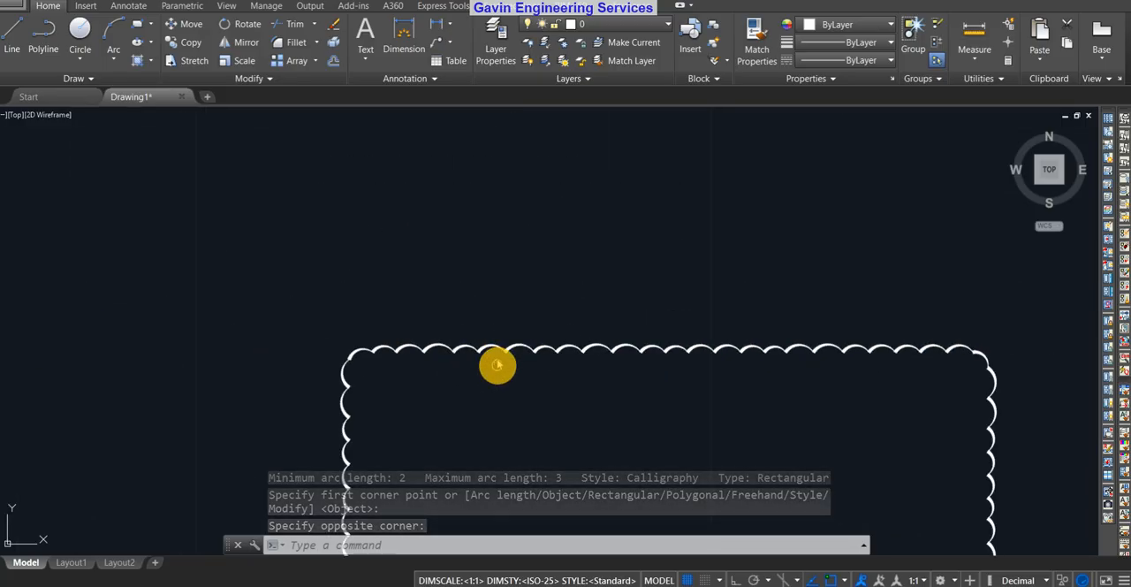
scroll(517, 319, down, 6)
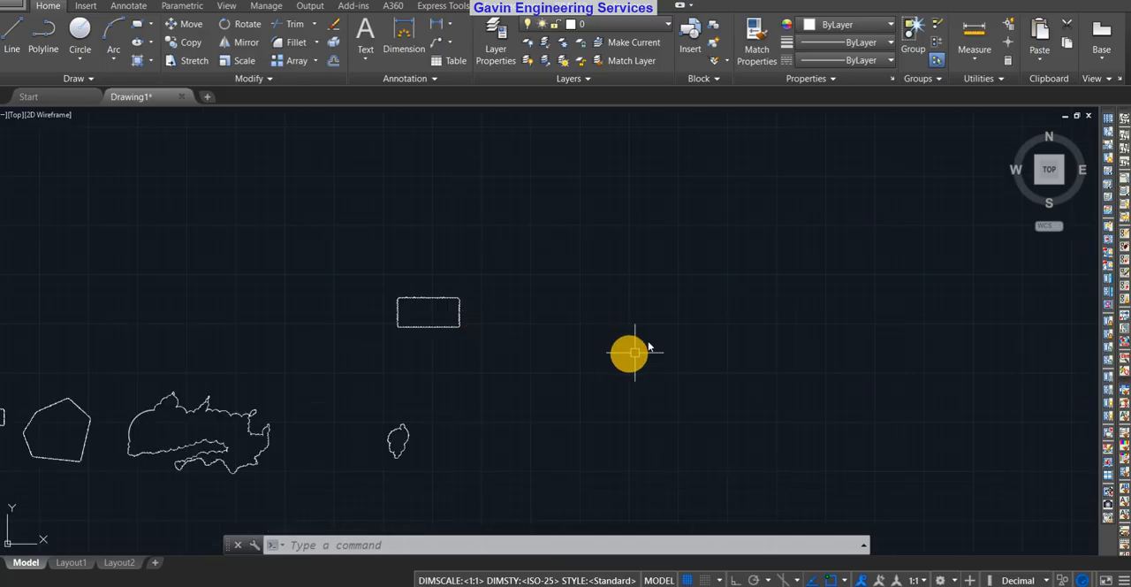
middle_drag(545, 347, 466, 341)
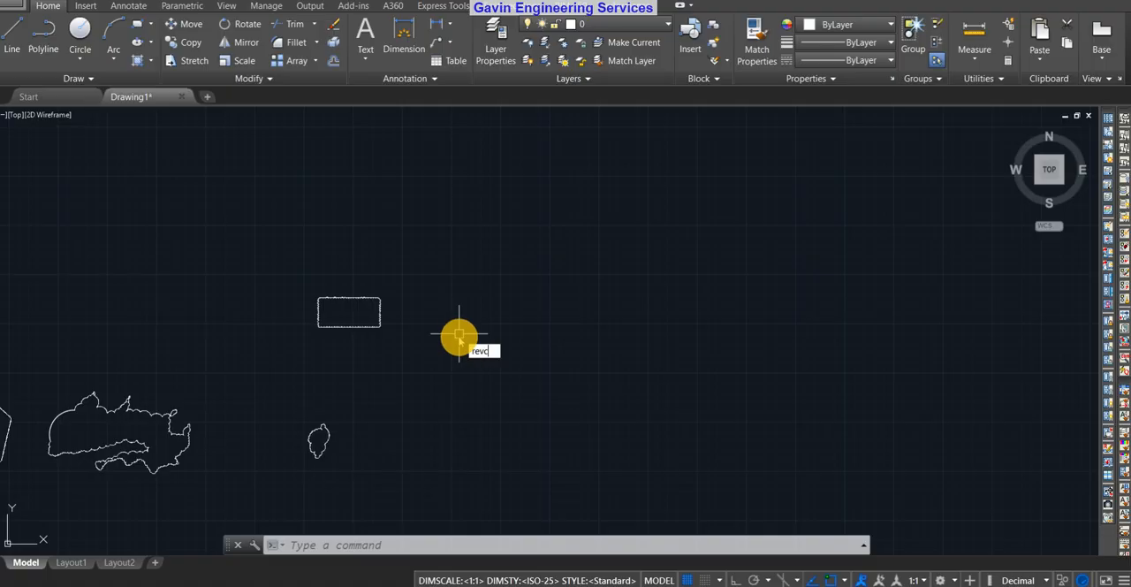
text(l)
key(Return)
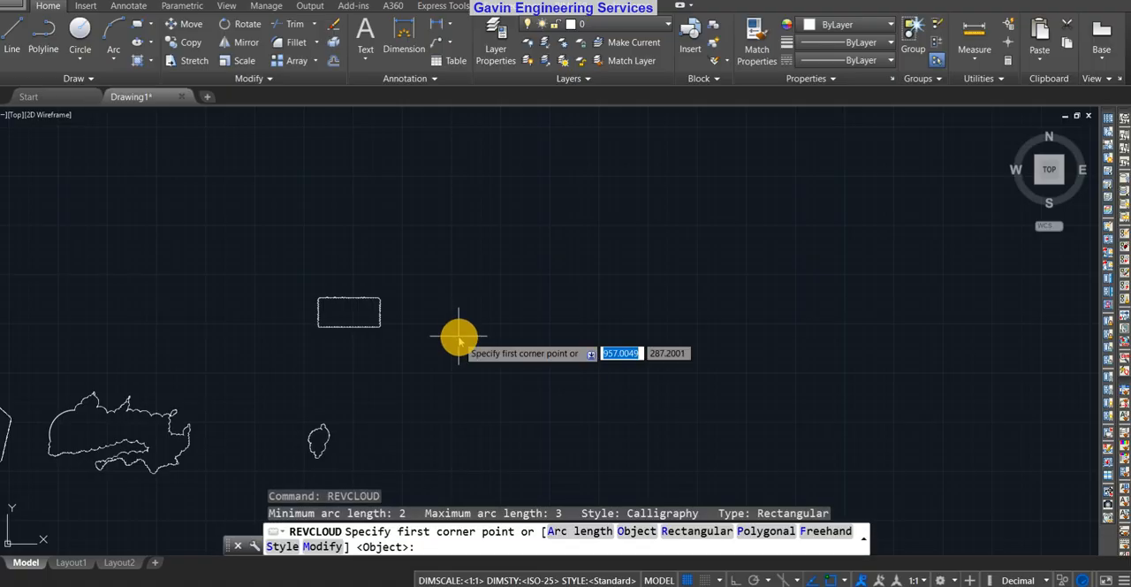
text(a)
key(Return)
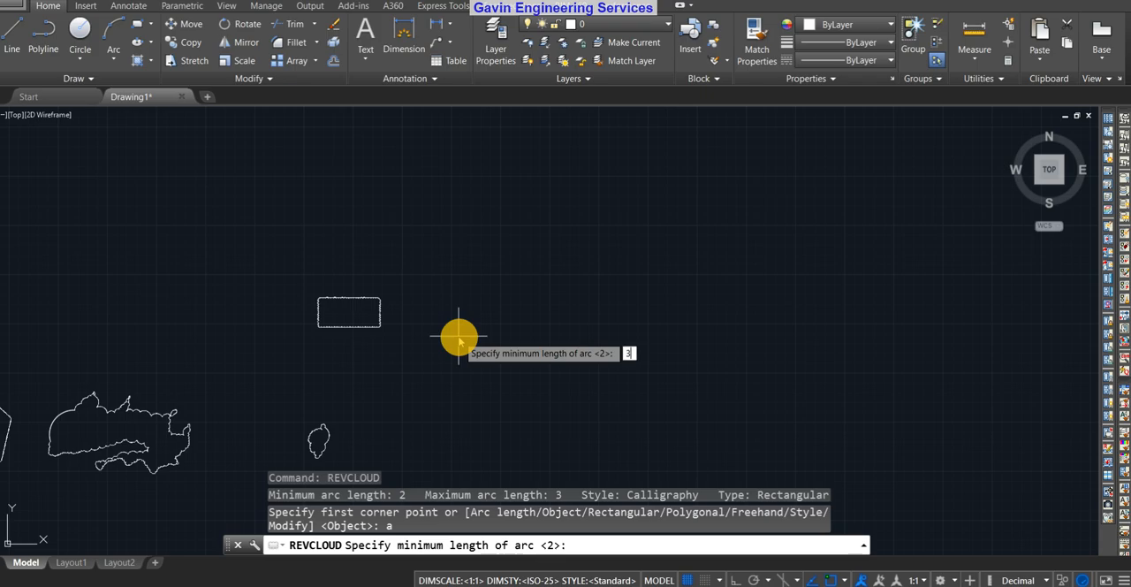
key(Return)
key(Return)
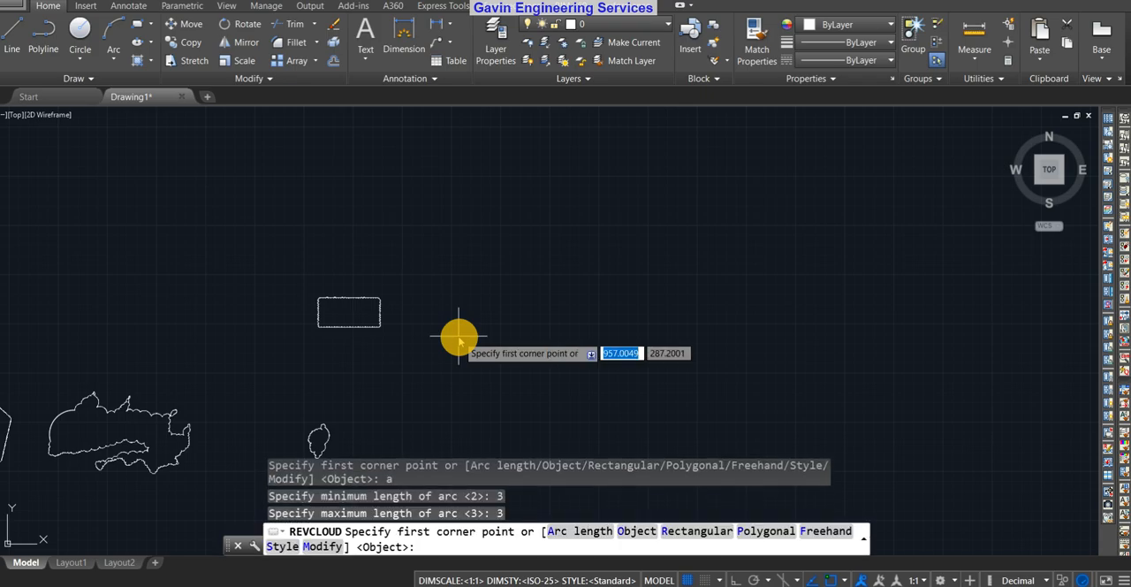
Draw a second rectangular revision cloud to the right of the existing larger rectangular cloud
scroll(450, 325, up, 5)
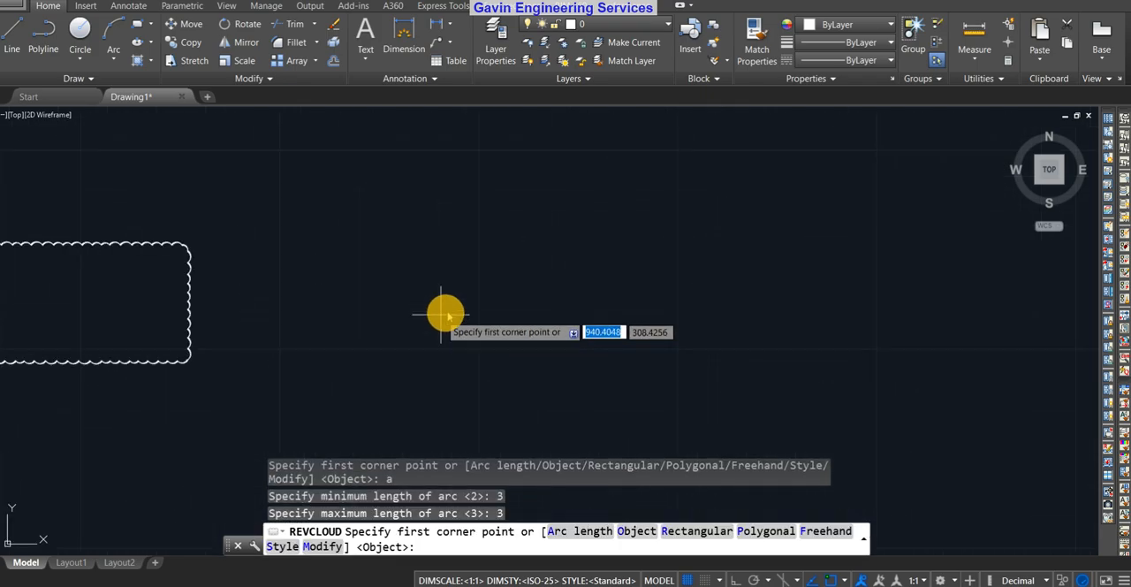
scroll(344, 345, down, 2)
click(347, 352)
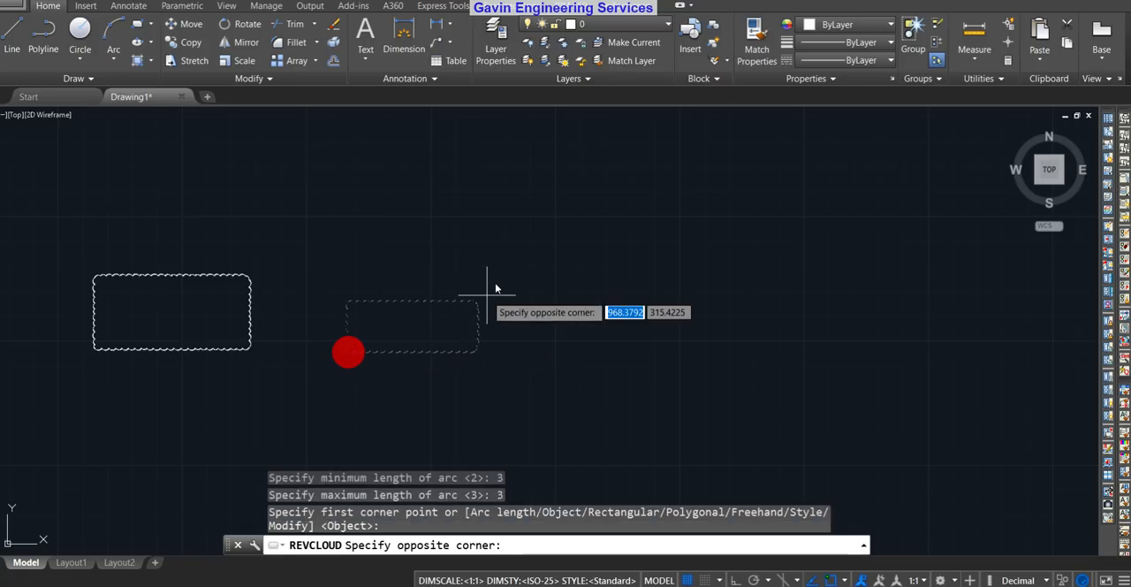
click(518, 259)
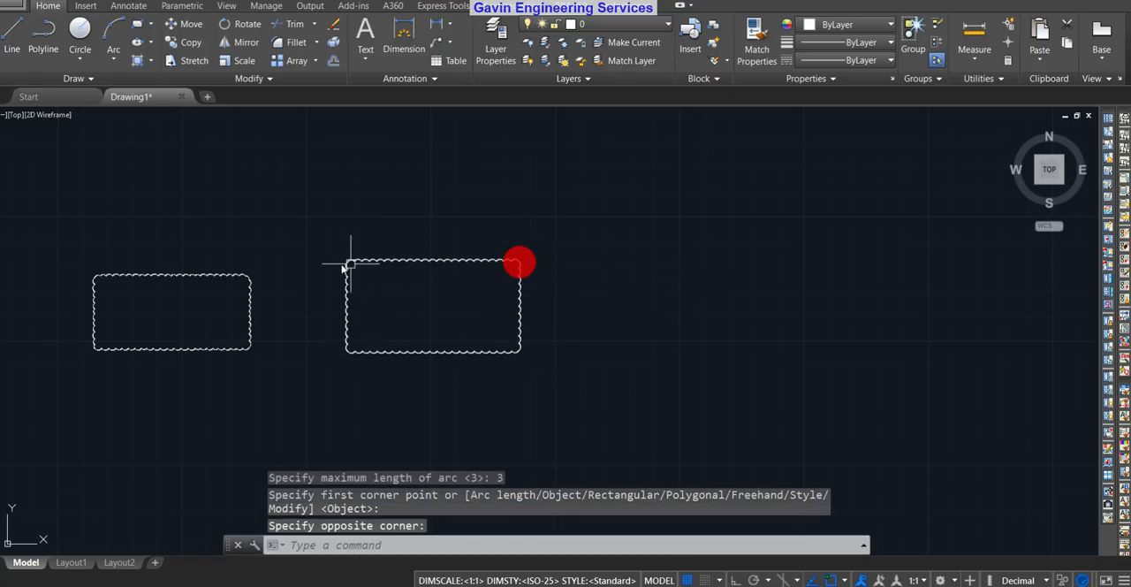
Compare the arc sizes along the facing vertical edges of the two neighbouring rectangular revision clouds
scroll(343, 263, up, 5)
scroll(679, 233, down, 5)
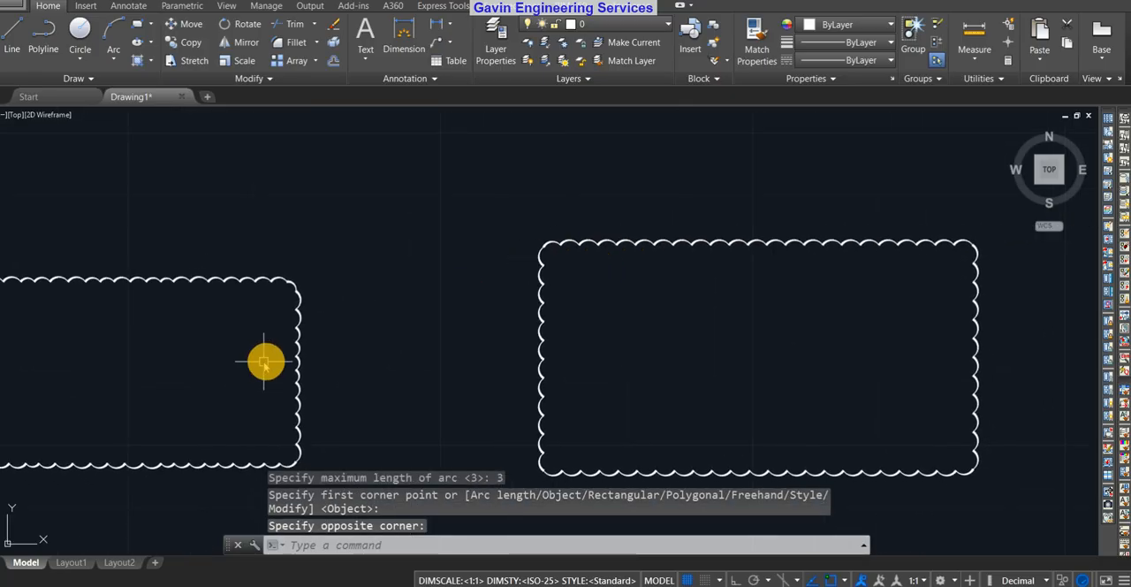
scroll(260, 349, up, 4)
scroll(606, 283, down, 5)
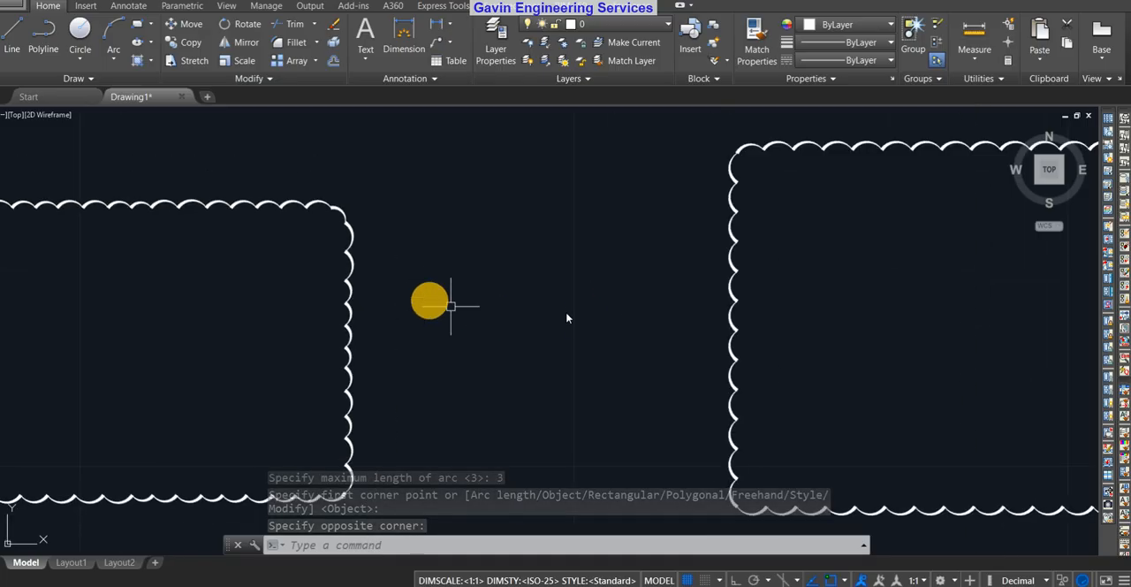
scroll(758, 256, up, 4)
scroll(737, 256, down, 2)
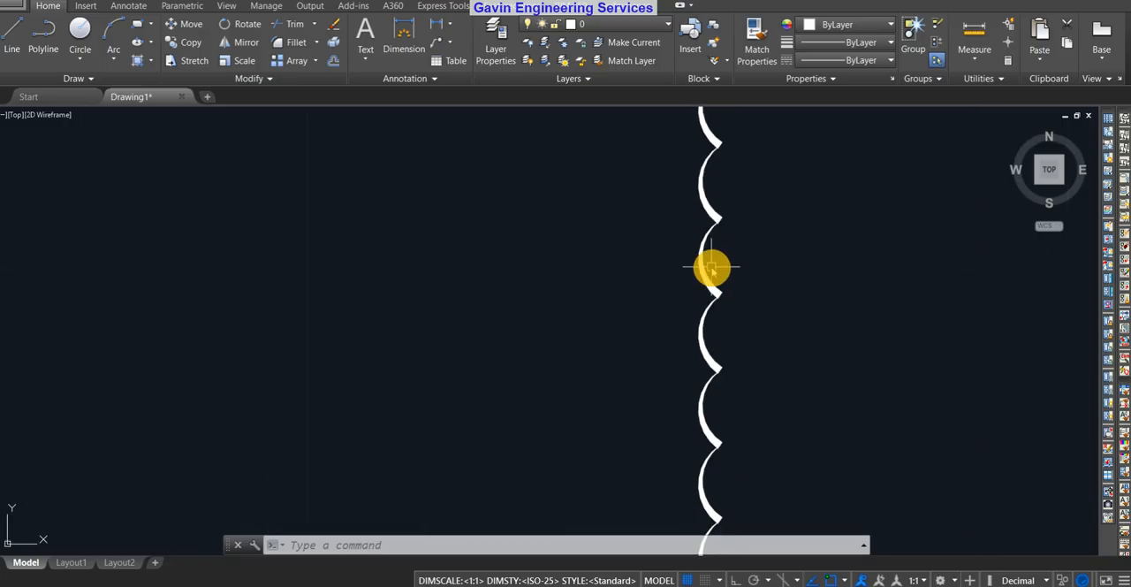
scroll(612, 256, down, 4)
scroll(411, 270, up, 6)
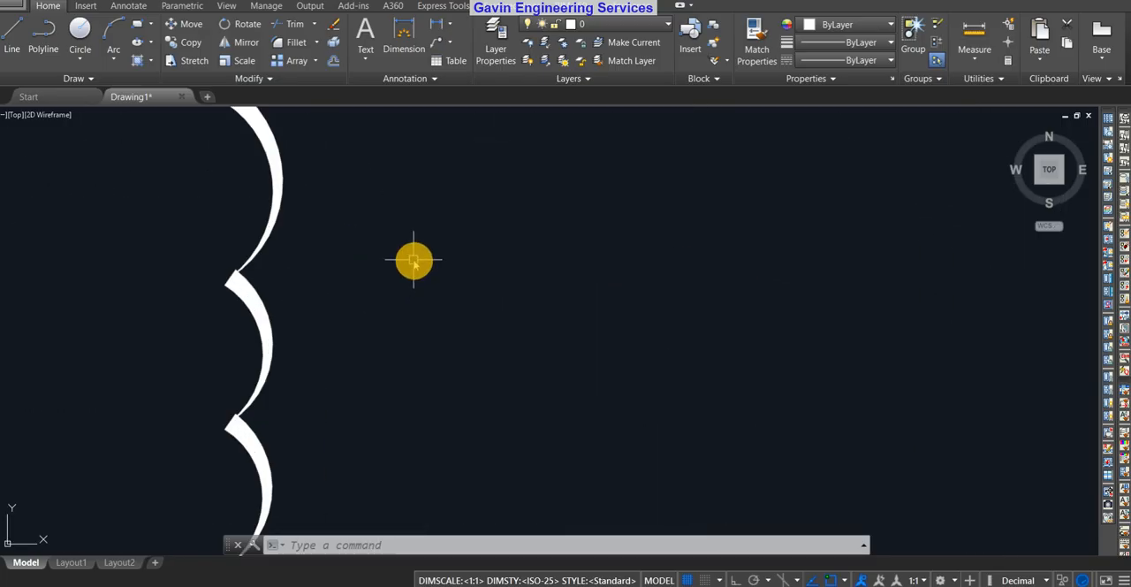
scroll(288, 214, down, 3)
middle_drag(588, 298, 443, 326)
scroll(432, 322, down, 4)
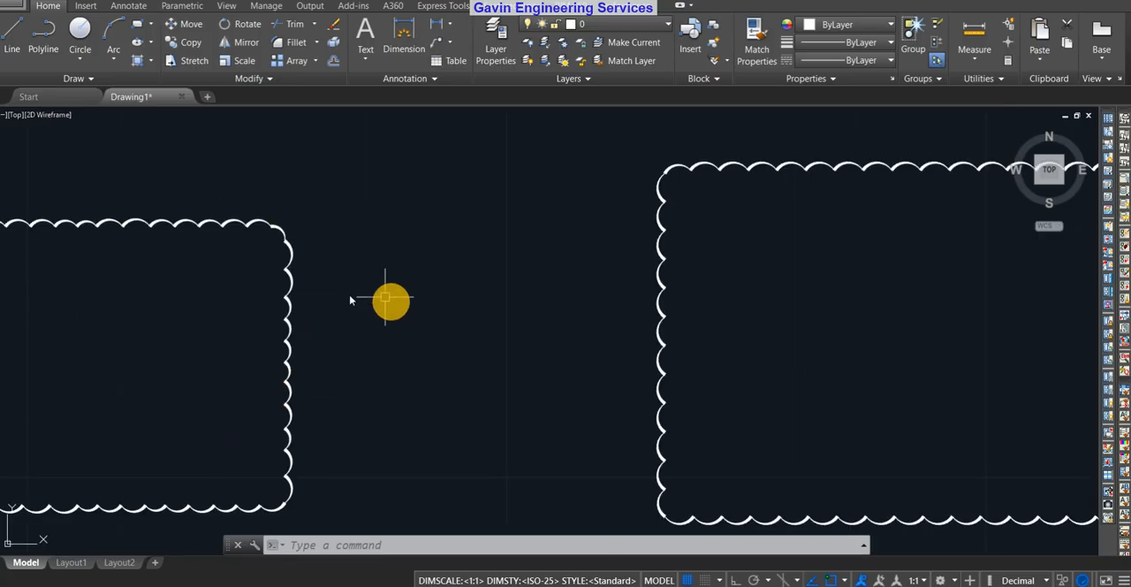
scroll(256, 340, up, 3)
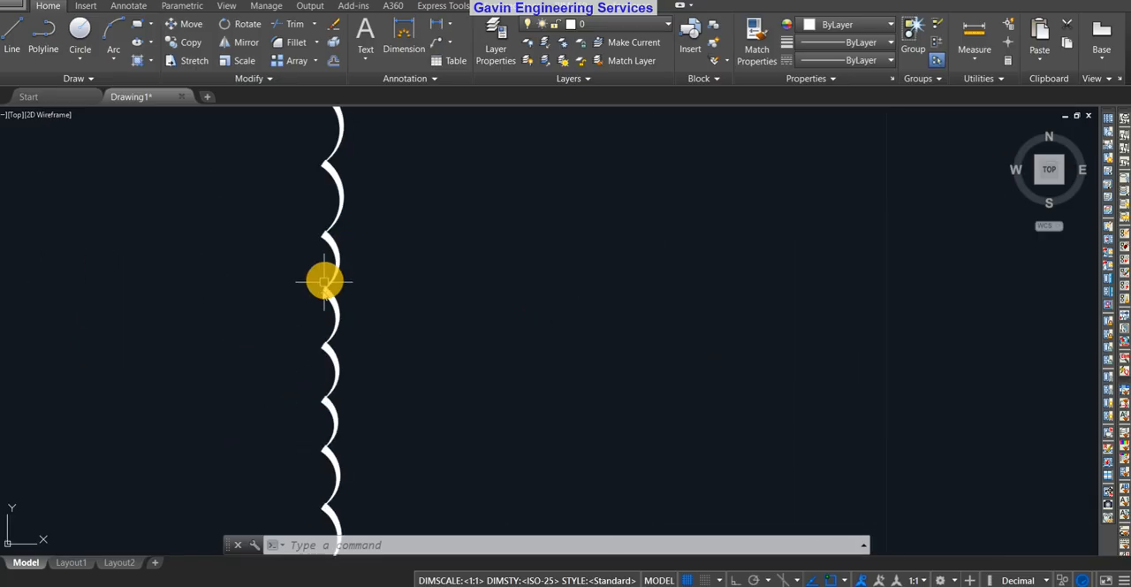
scroll(363, 277, up, 3)
scroll(380, 289, down, 4)
middle_drag(843, 347, 632, 330)
scroll(717, 289, up, 5)
scroll(816, 435, down, 5)
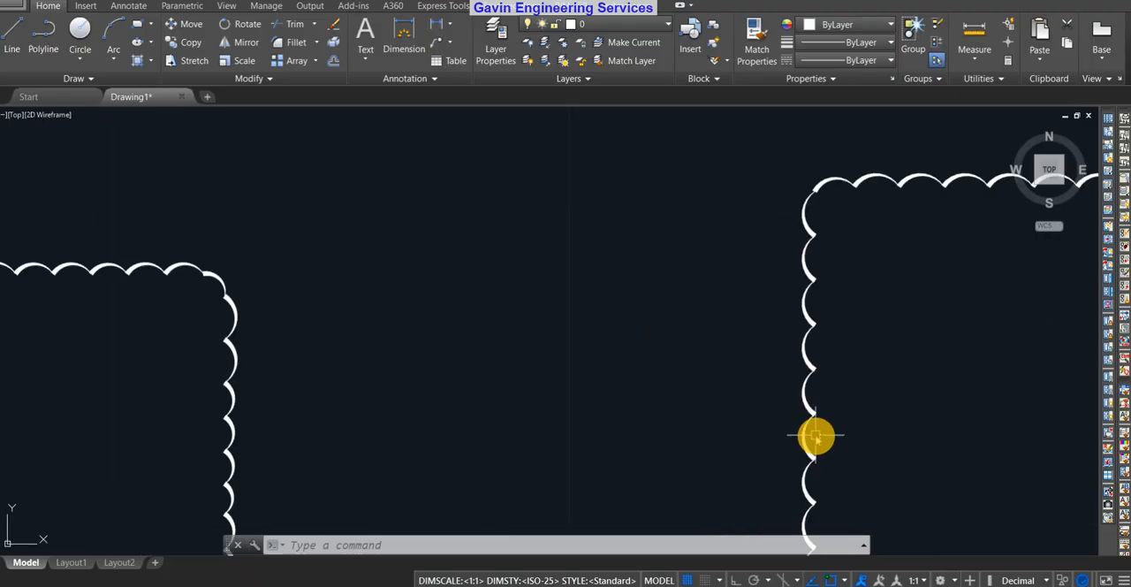
middle_drag(892, 468, 742, 386)
scroll(719, 386, up, 5)
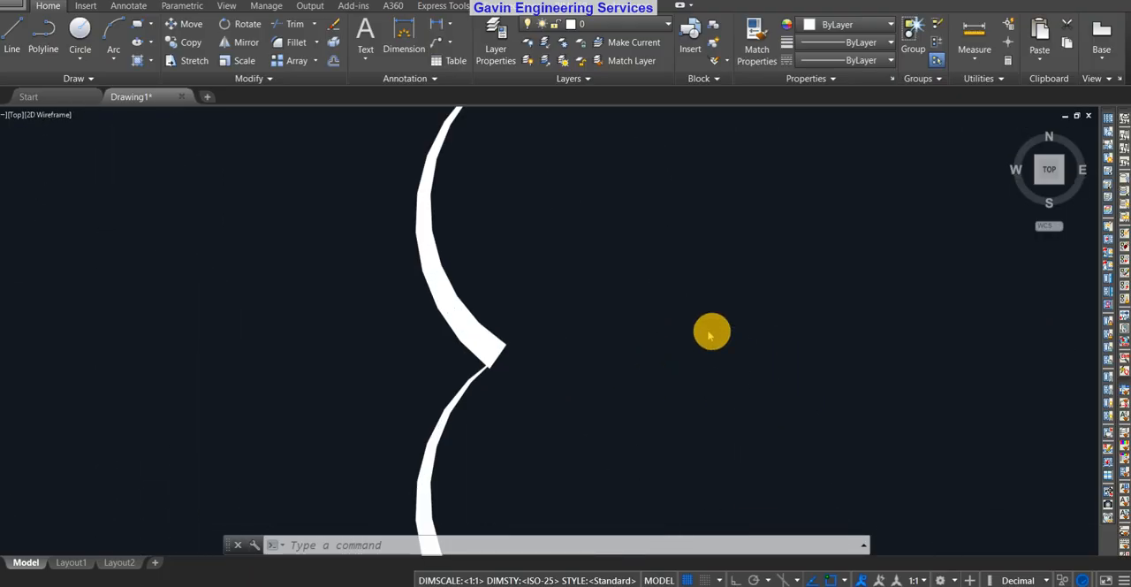
scroll(715, 336, down, 5)
scroll(900, 424, down, 5)
middle_drag(840, 414, 628, 424)
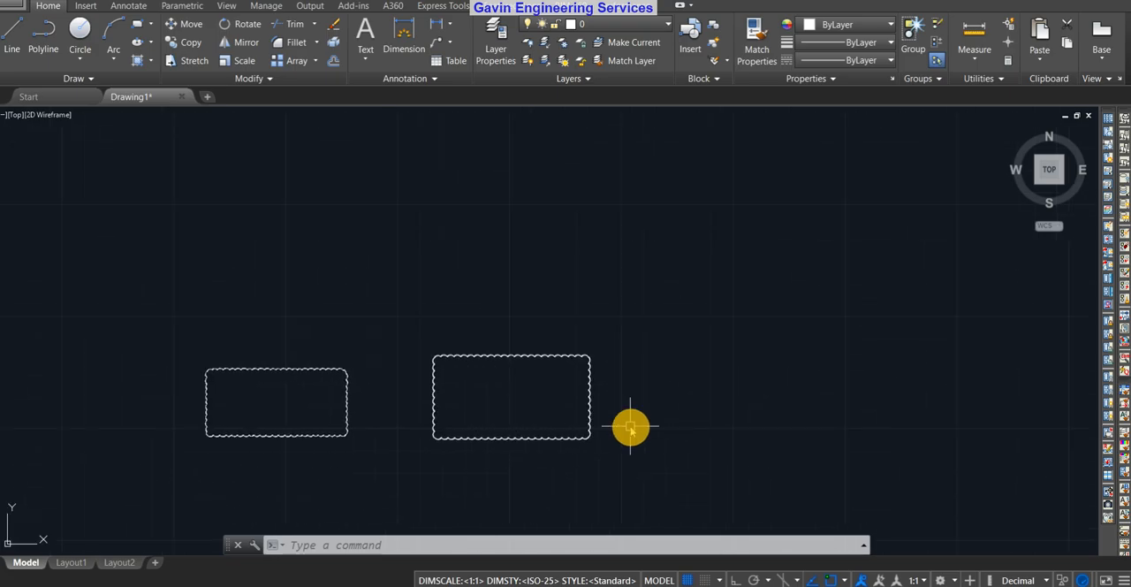
scroll(628, 424, down, 4)
middle_drag(711, 408, 557, 381)
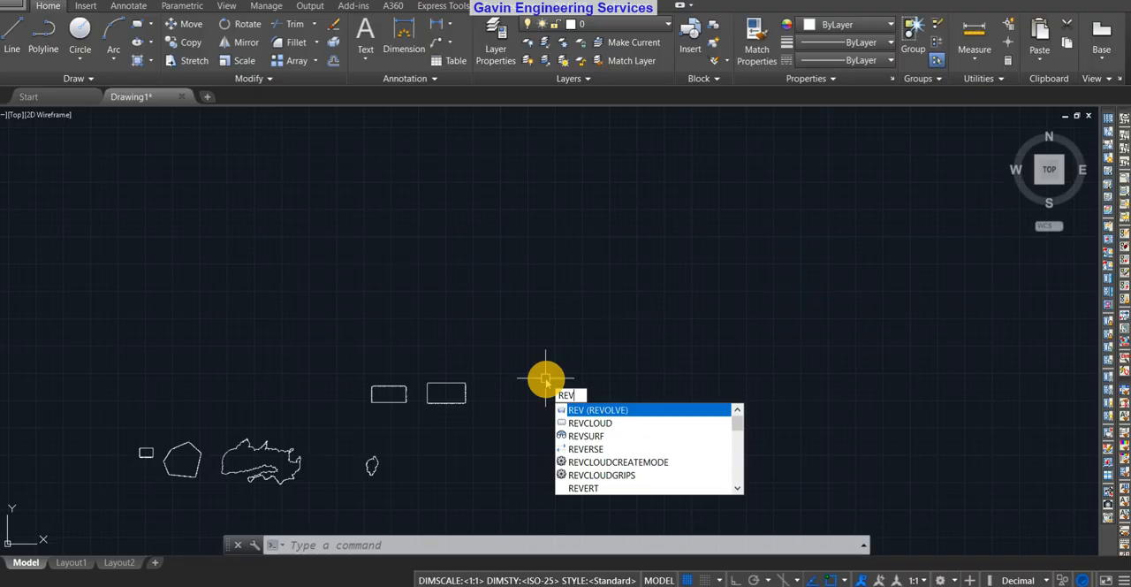
text(clu)
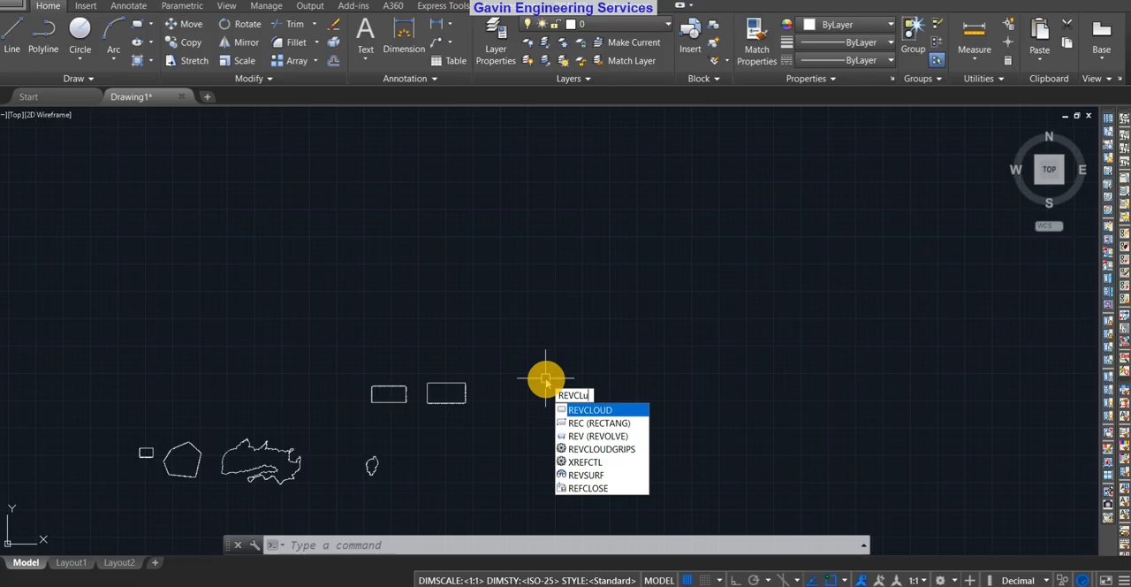
key(Return)
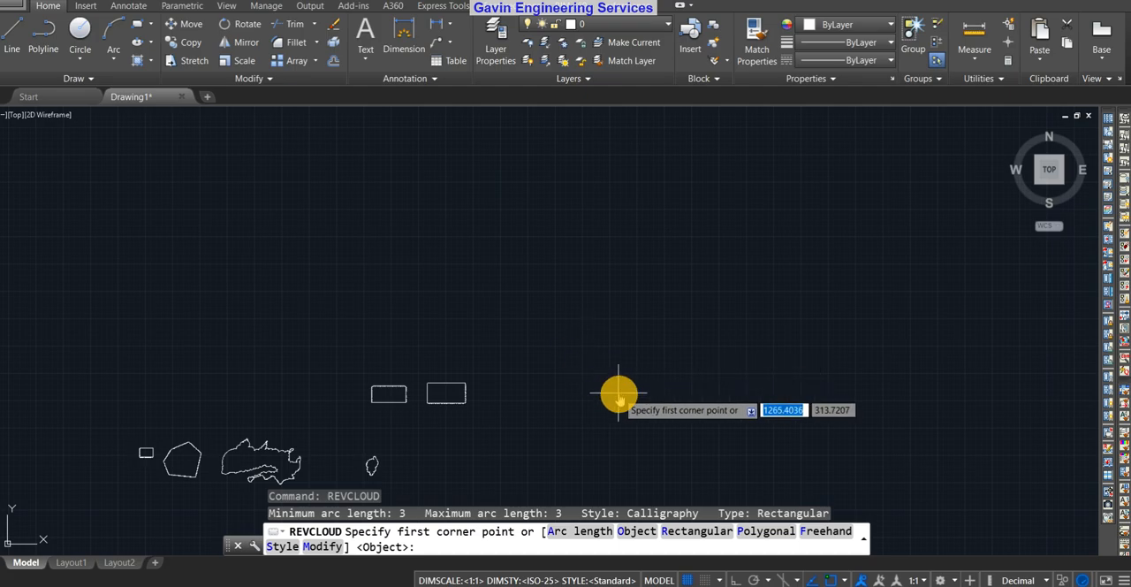
key(Escape)
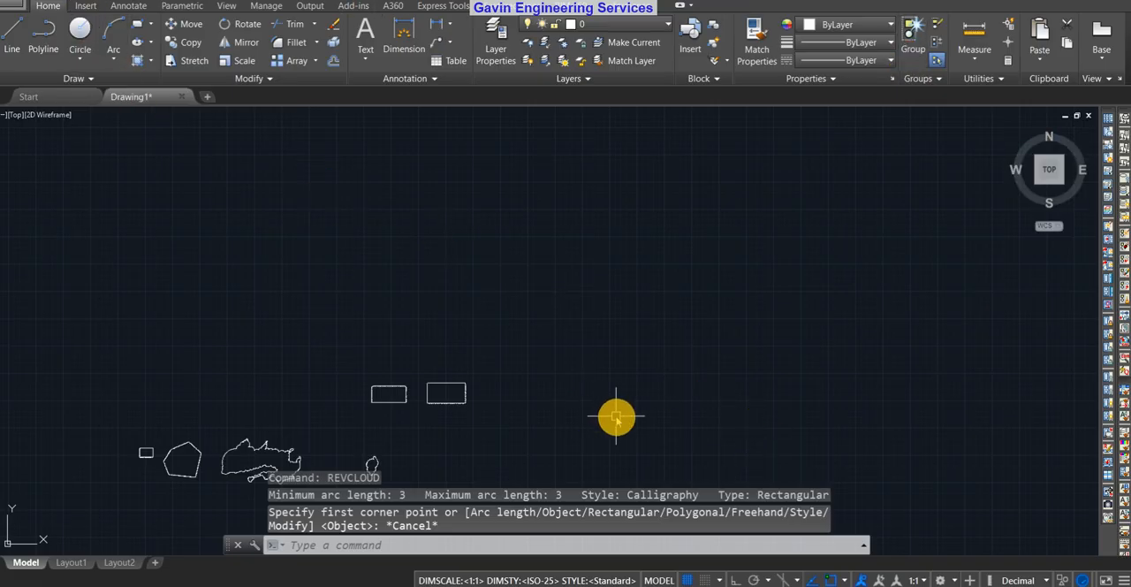
Draw a five-sided polygon inscribed in a circle, in the empty area up and to the right of the rectangular revision clouds
middle_drag(616, 417, 568, 404)
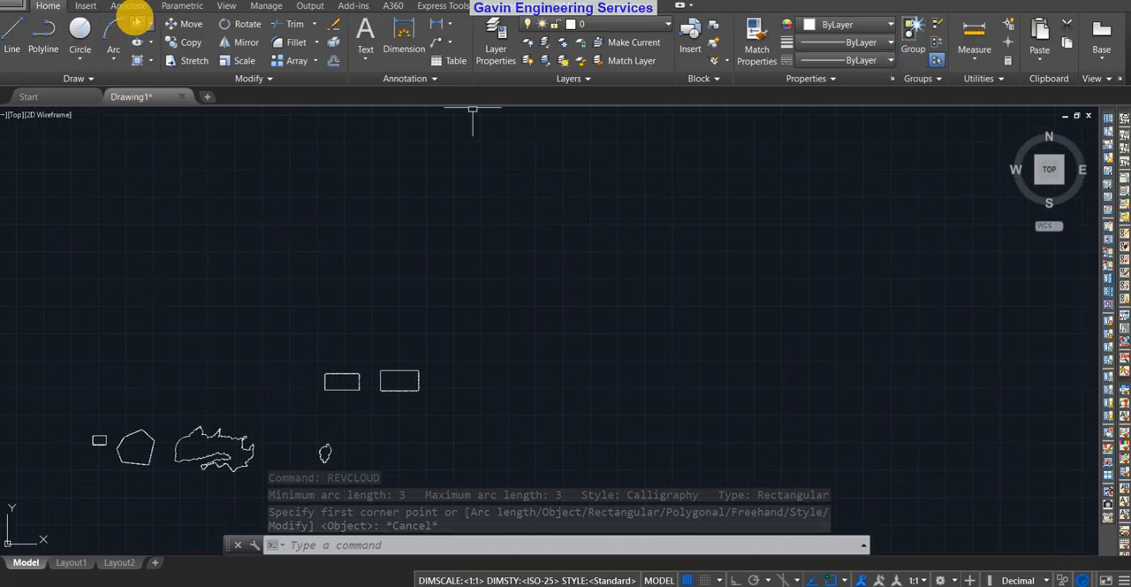
click(137, 60)
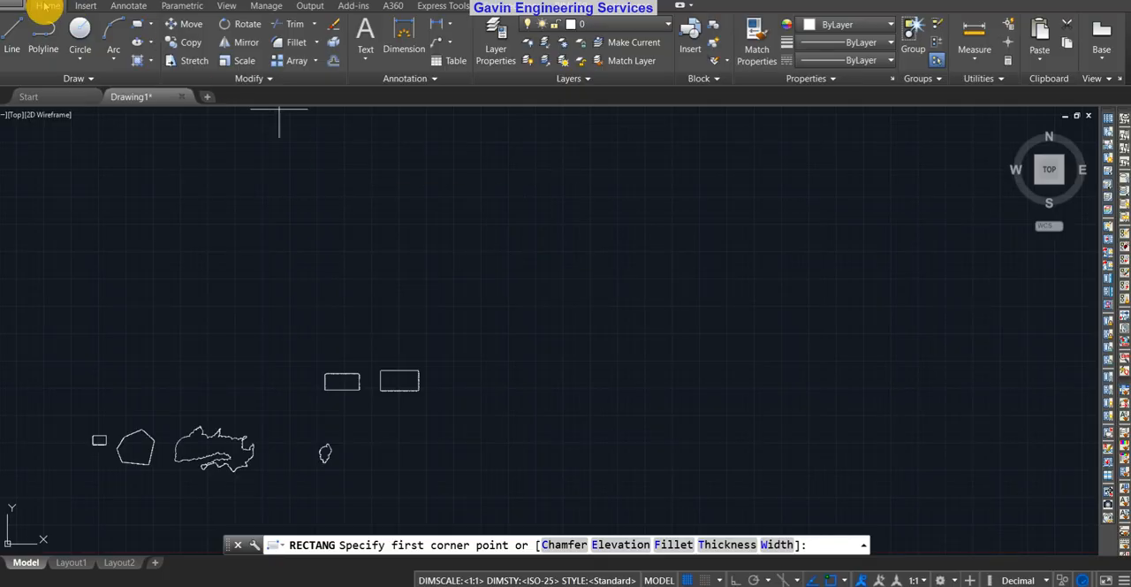
click(150, 24)
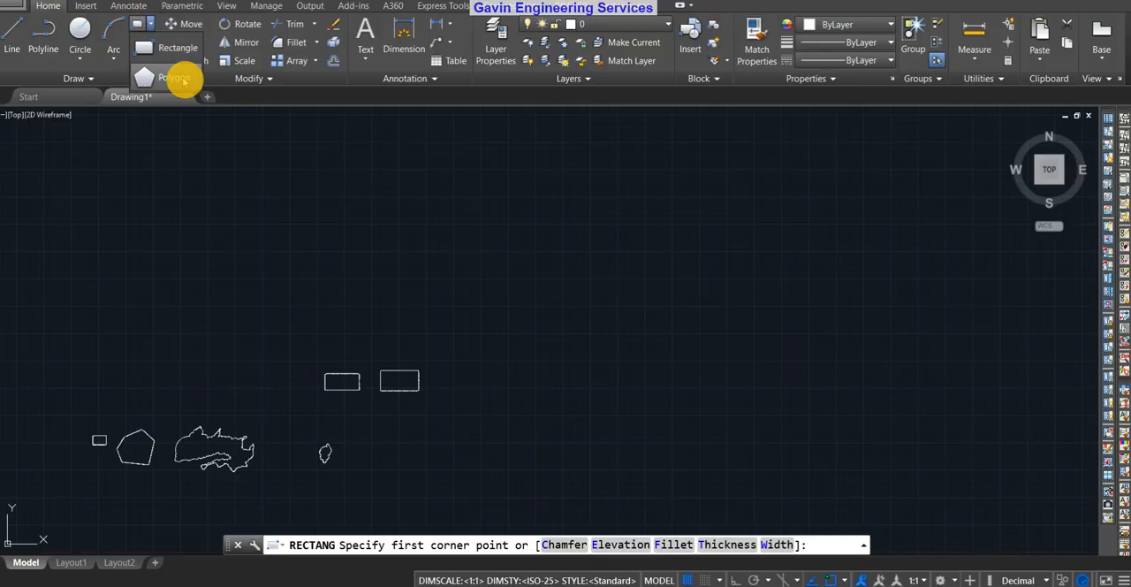
click(176, 78)
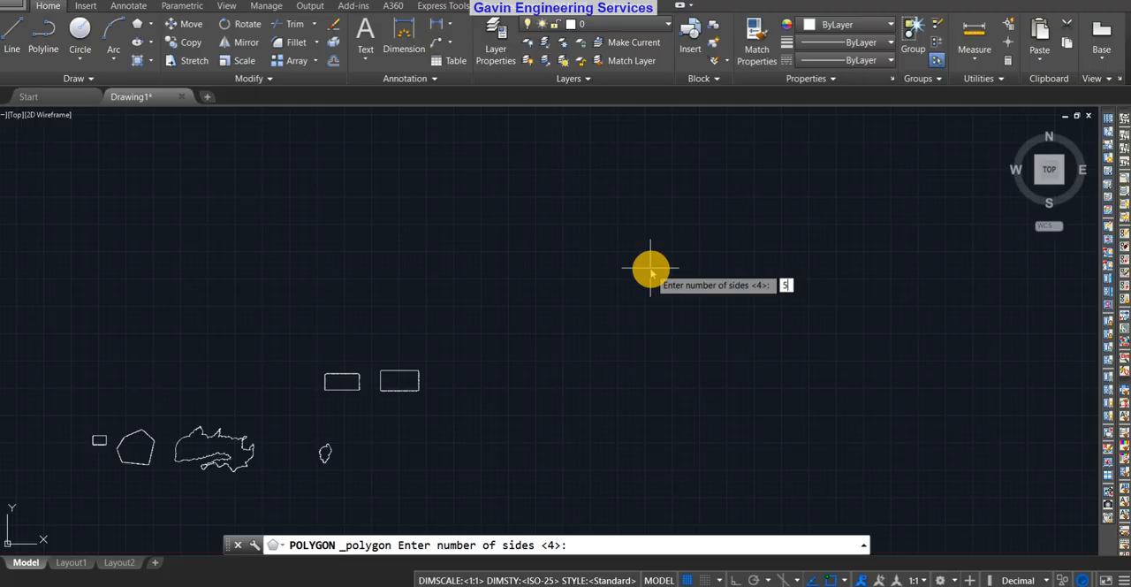
key(Return)
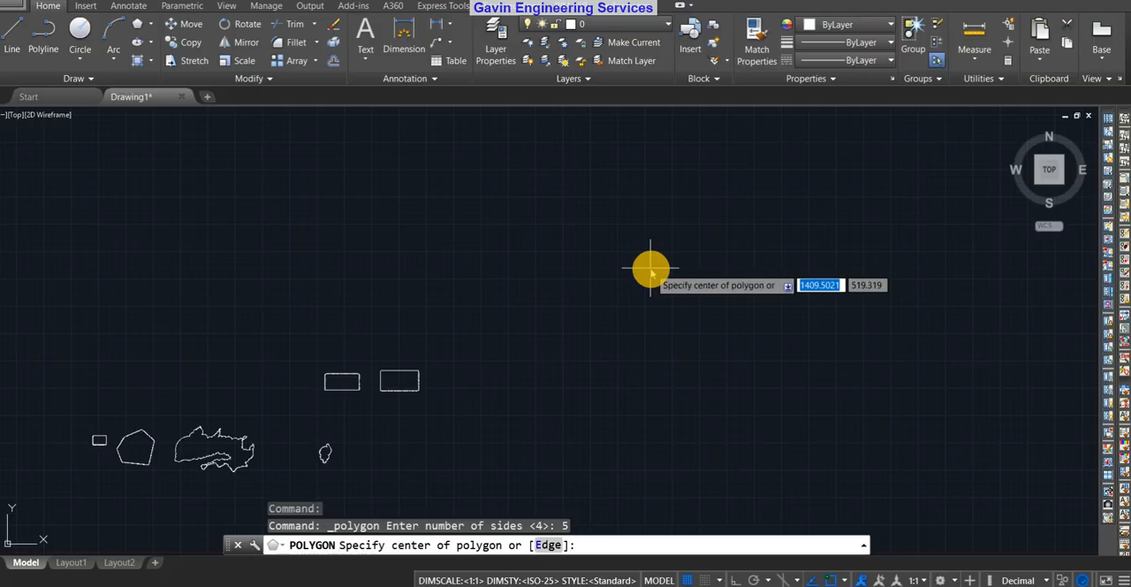
click(549, 310)
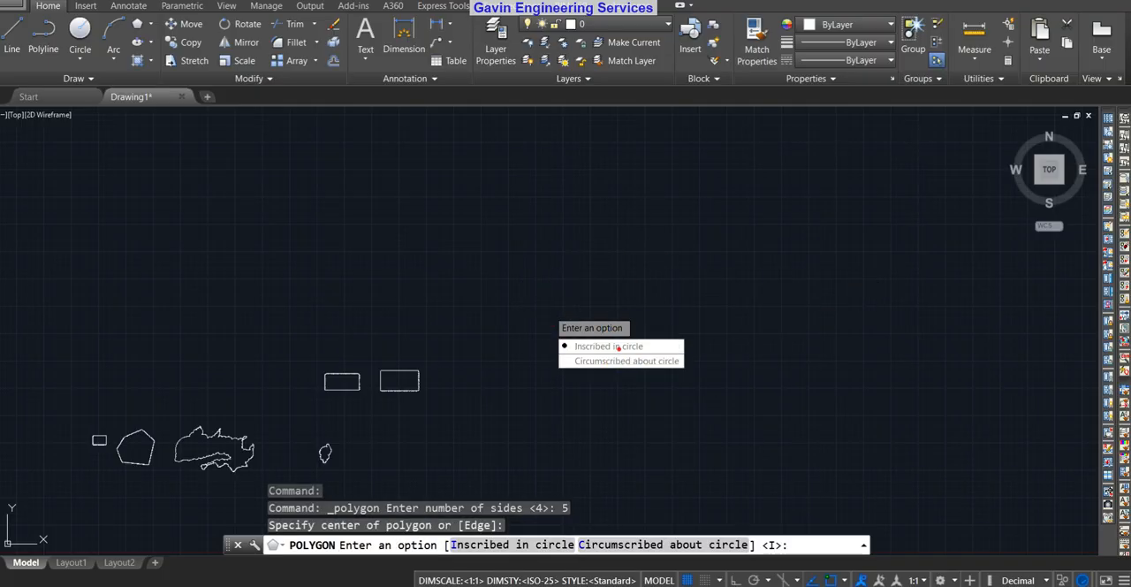
click(618, 346)
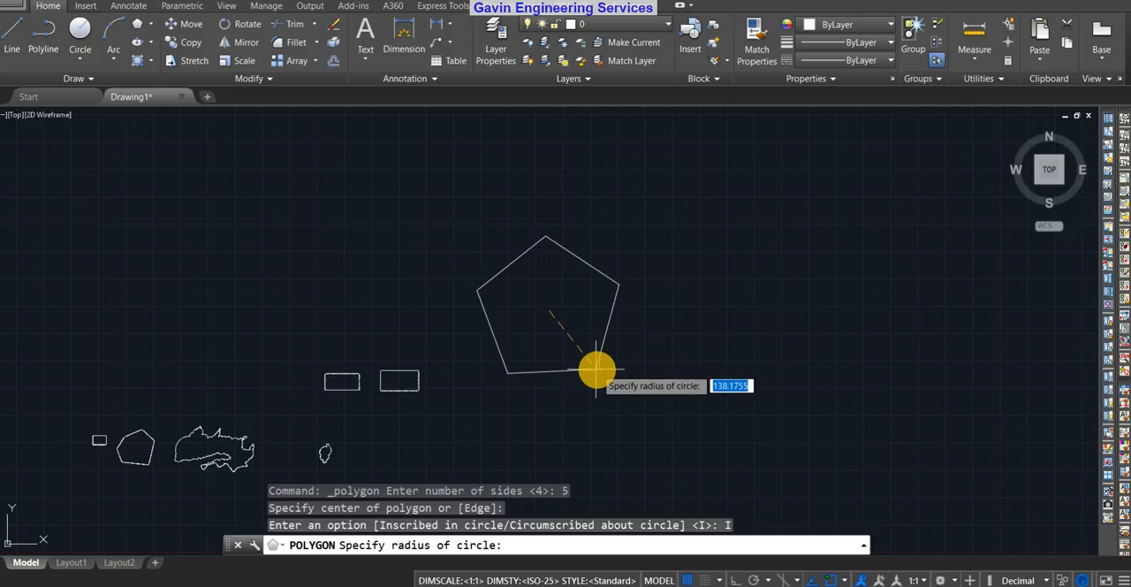
click(580, 361)
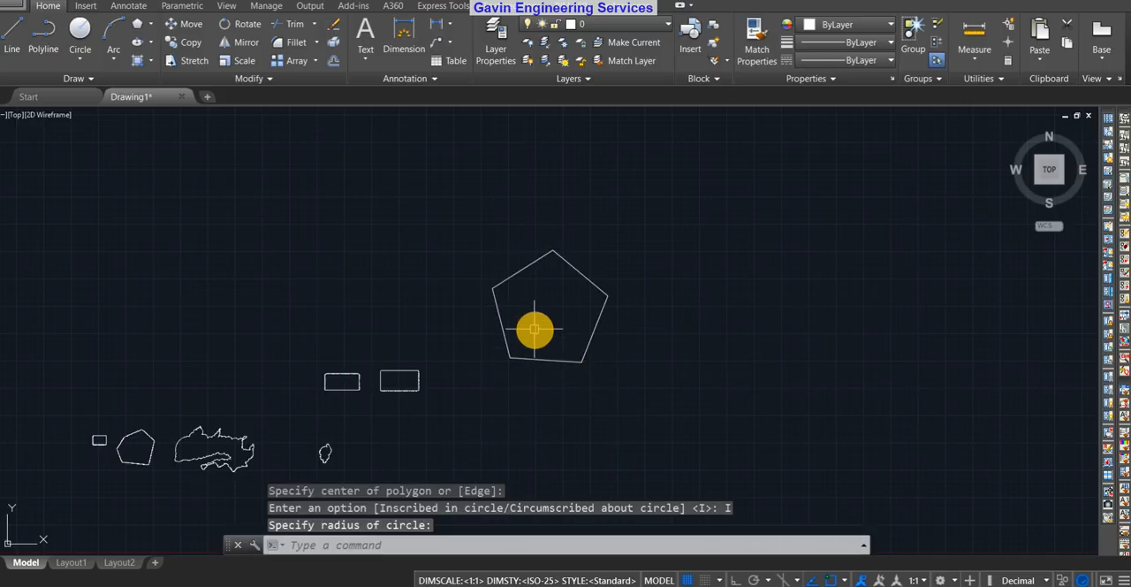
Convert the new pentagon into a revision cloud using REVCLOUD's Object option
scroll(530, 320, up, 4)
scroll(530, 321, down, 4)
scroll(631, 306, up, 2)
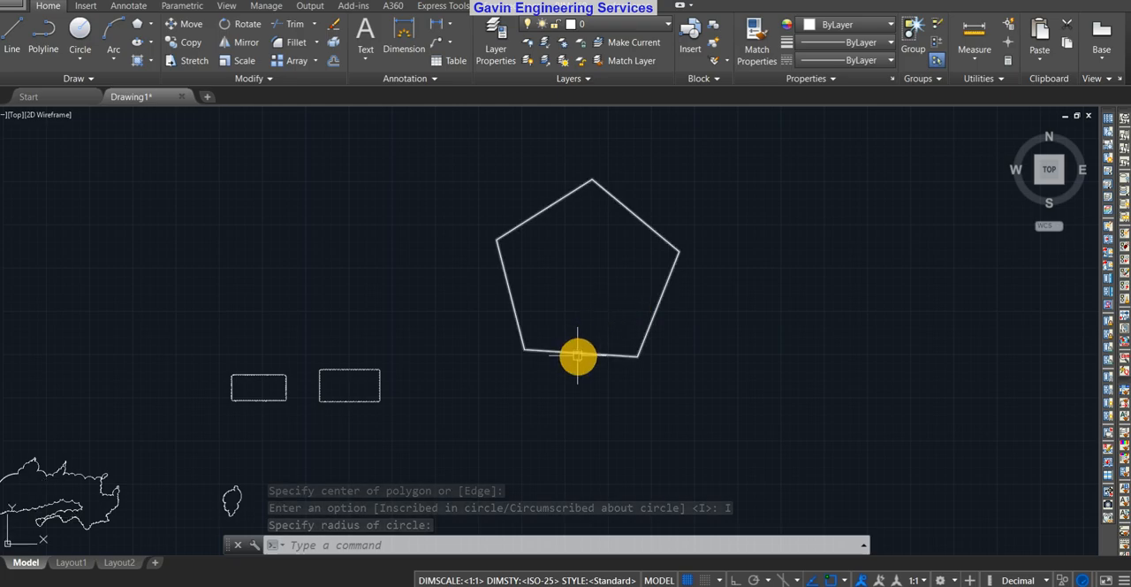
text(REV)
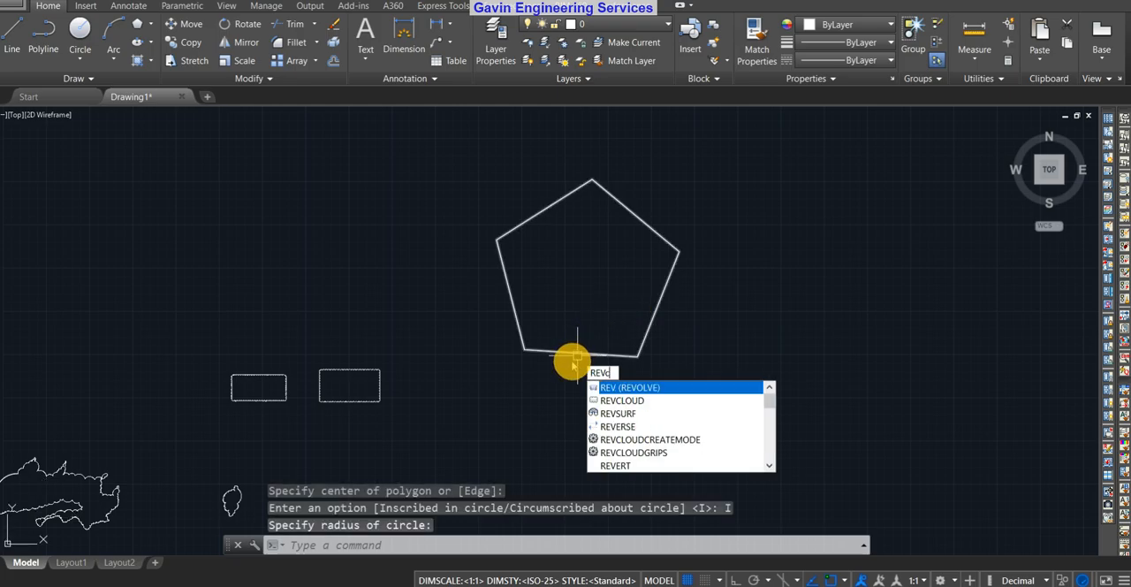
text(C)
key(Return)
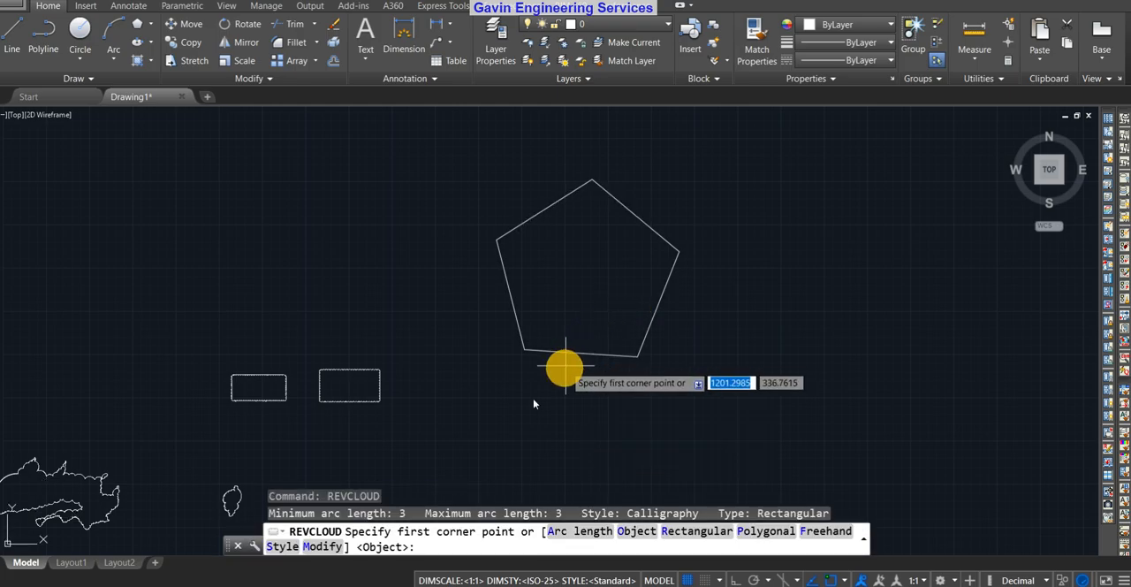
click(631, 531)
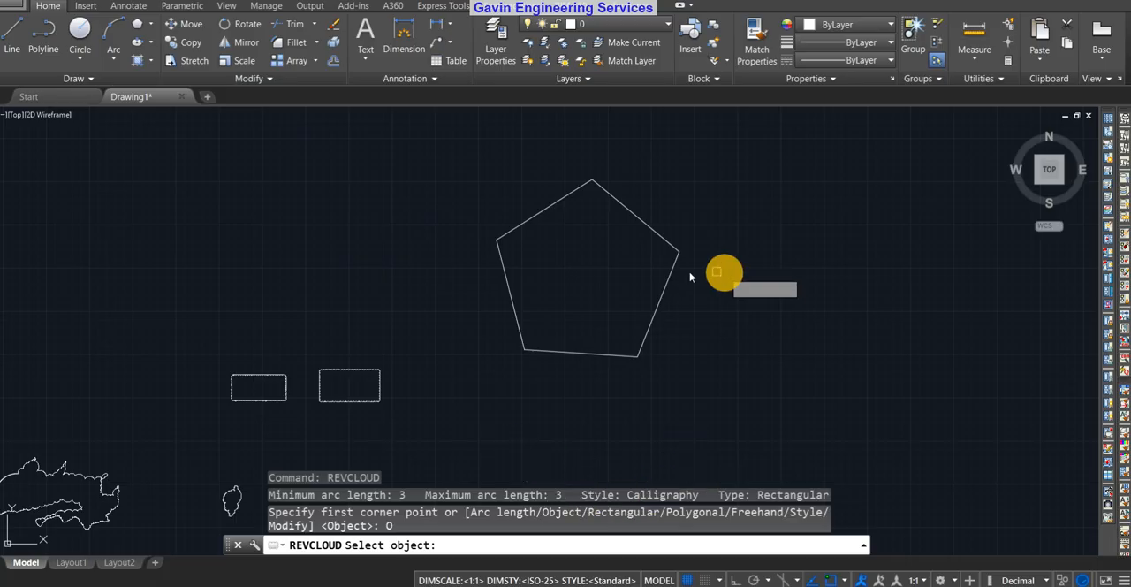
click(658, 311)
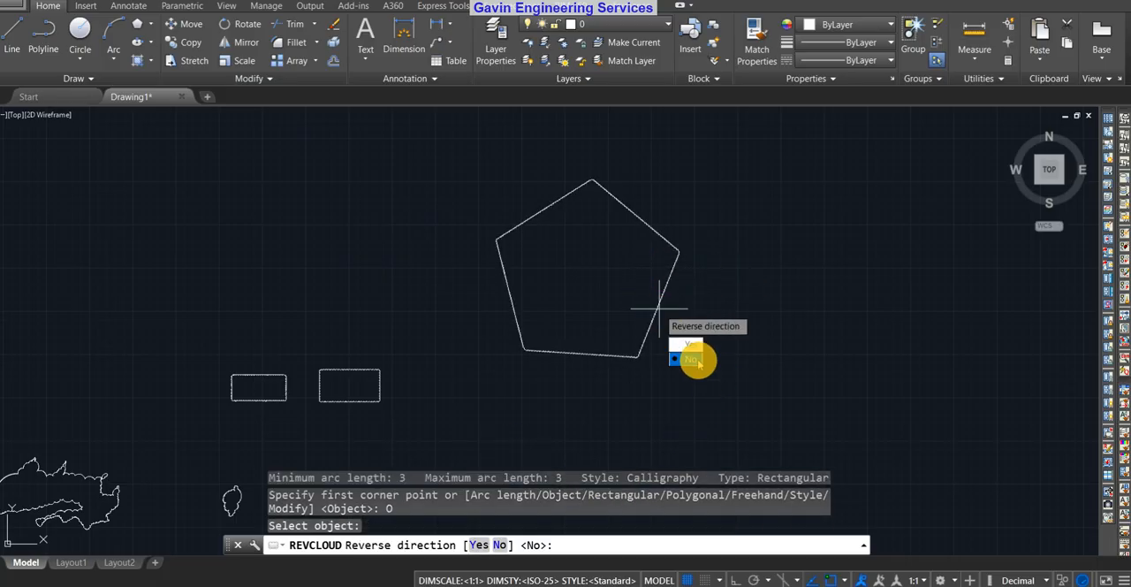
Reverse the arc direction of the pentagon's revision cloud and inspect the arcs along its edges
scroll(587, 352, up, 8)
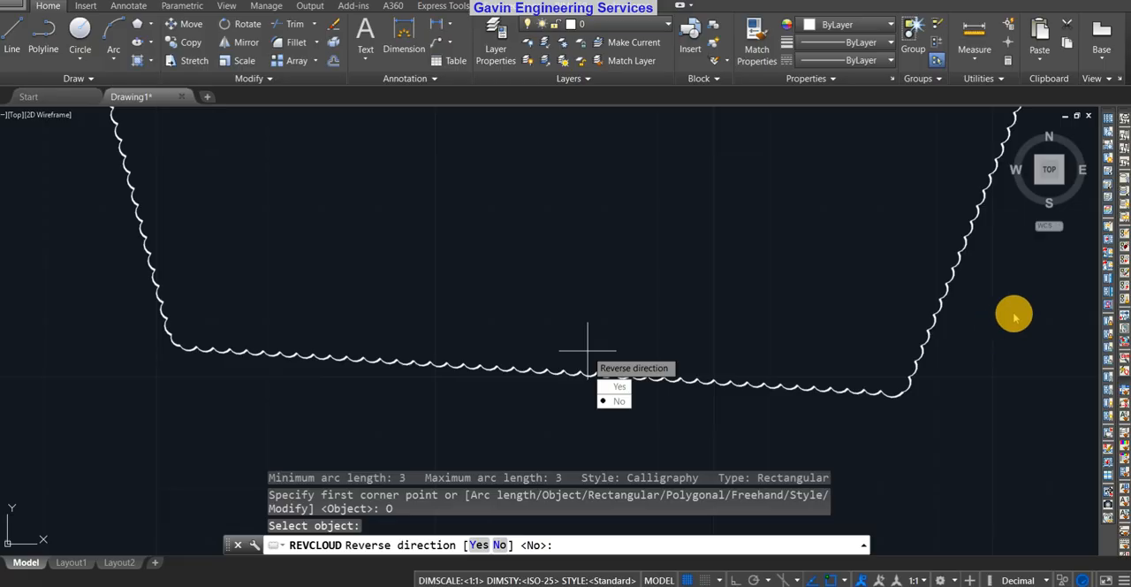
scroll(915, 340, down, 6)
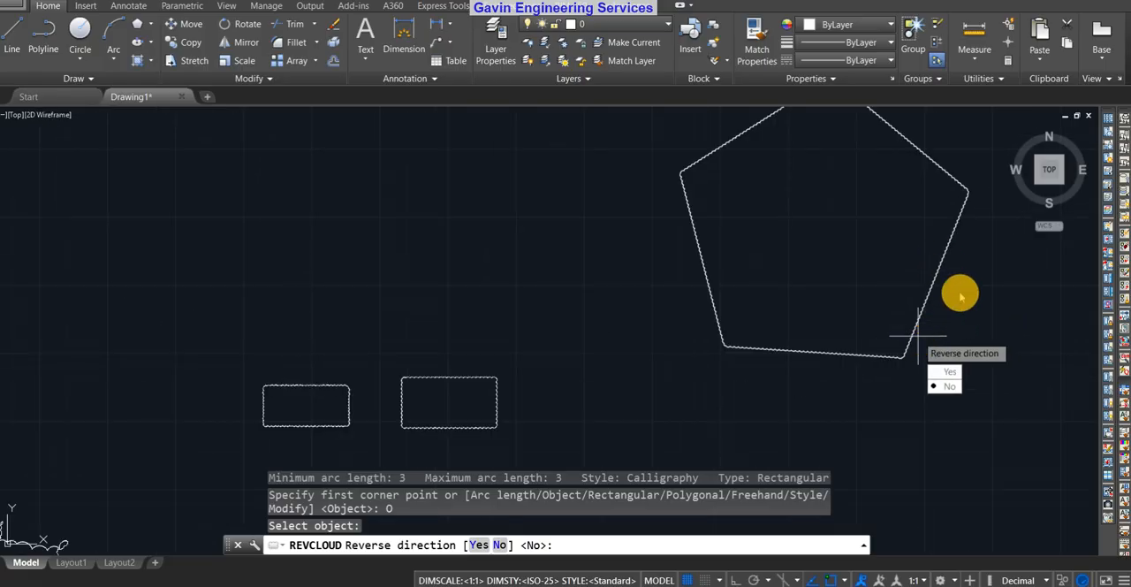
middle_drag(960, 298, 901, 336)
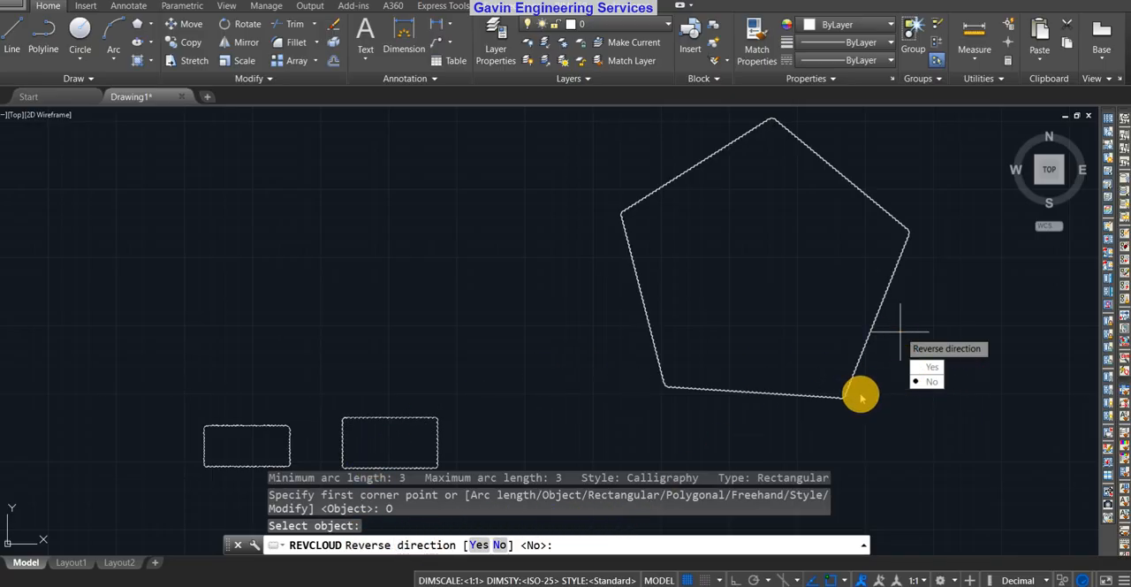
scroll(861, 399, up, 4)
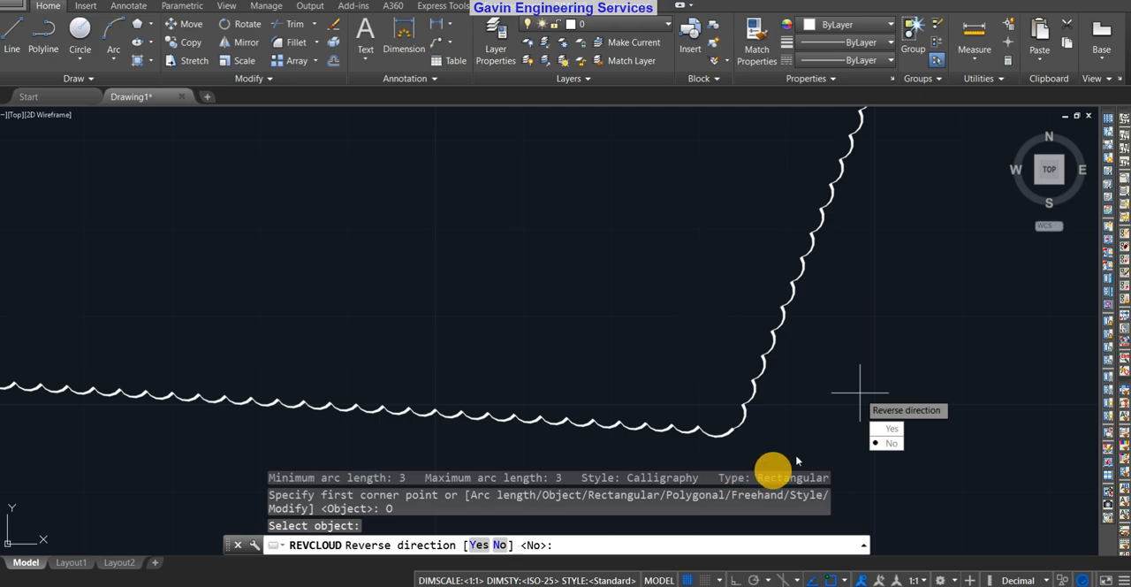
click(886, 428)
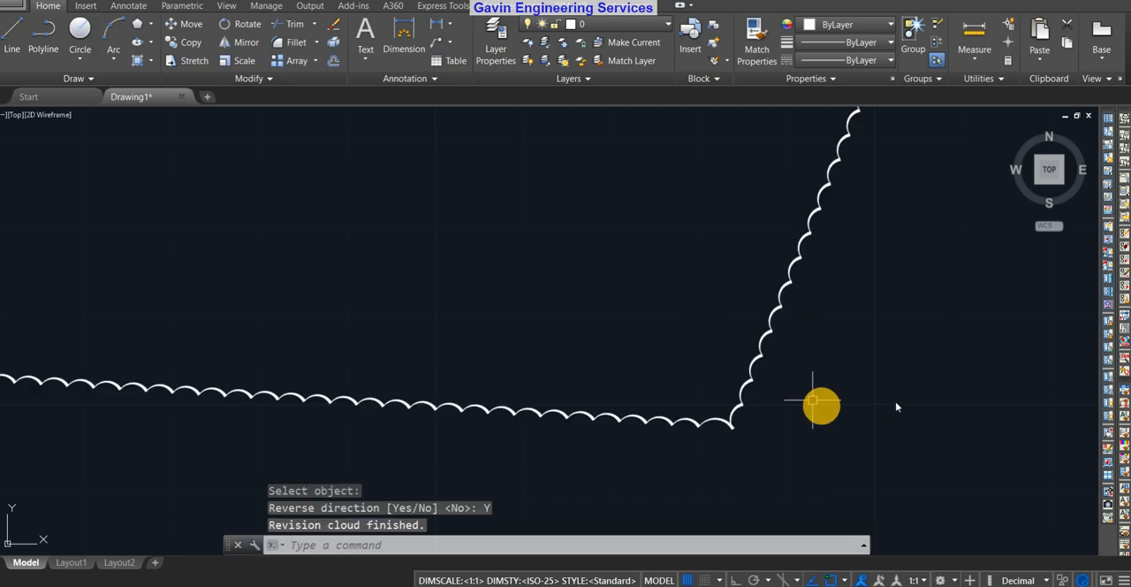
scroll(733, 337, up, 4)
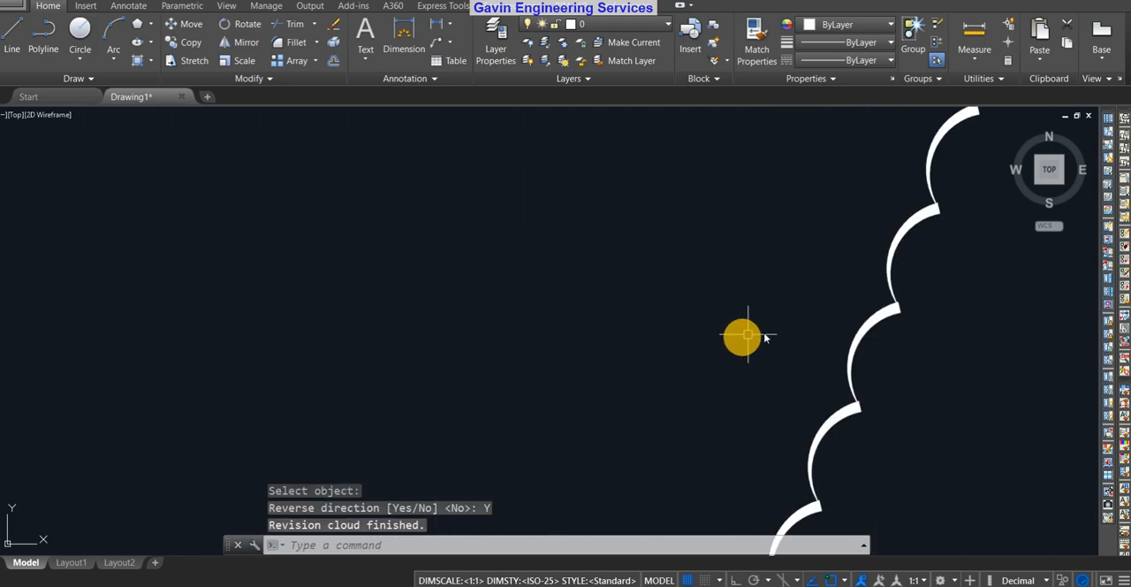
scroll(770, 333, down, 5)
scroll(834, 389, down, 4)
mouse_move(901, 320)
middle_down()
mouse_move(852, 371)
mouse_move(839, 351)
middle_up()
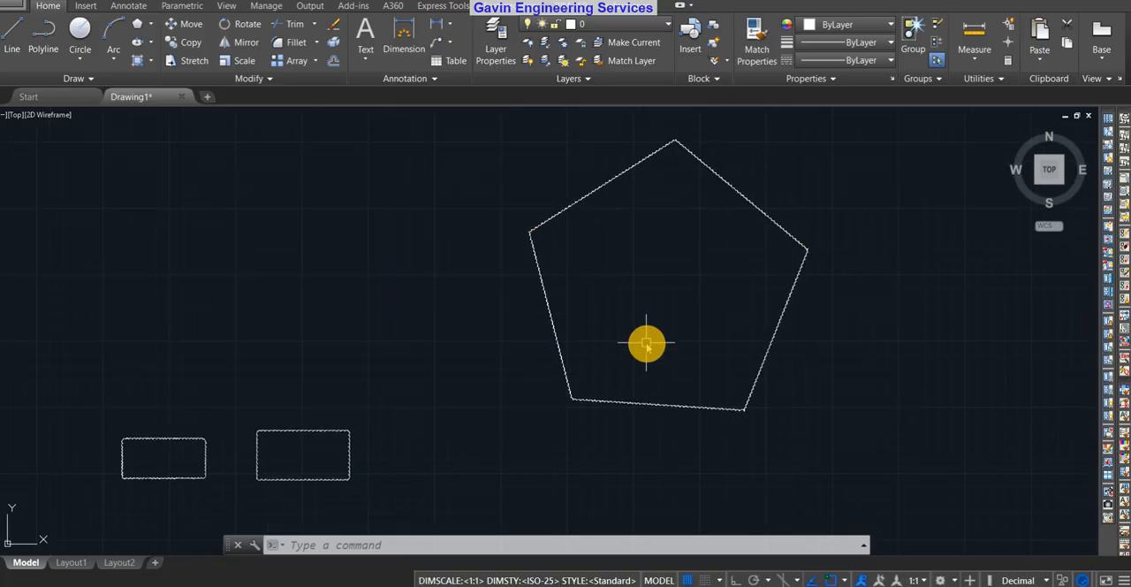
scroll(666, 342, down, 3)
middle_drag(951, 367, 784, 347)
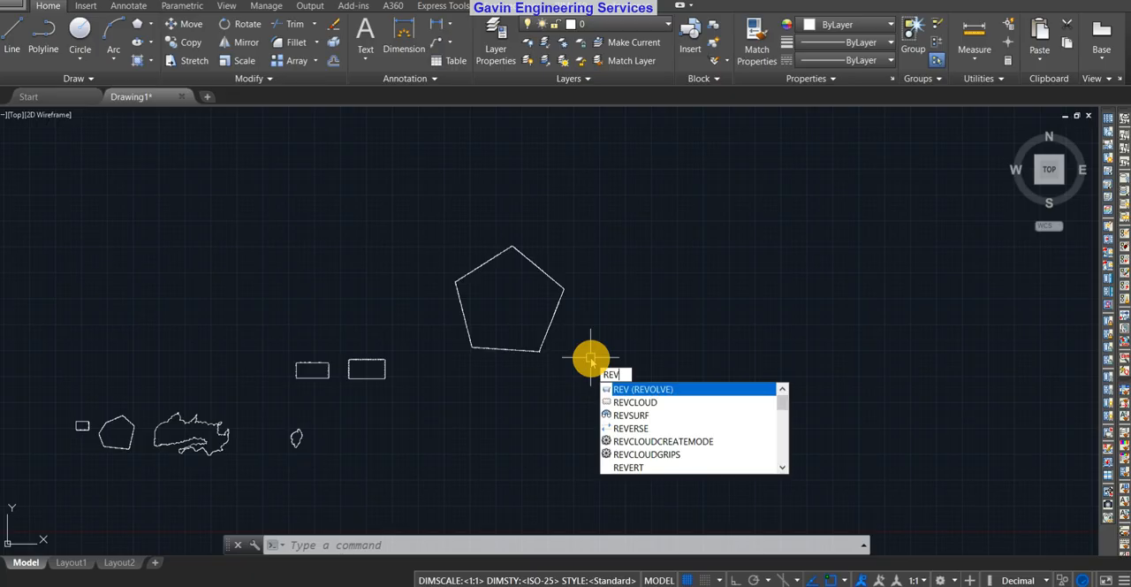
text(c)
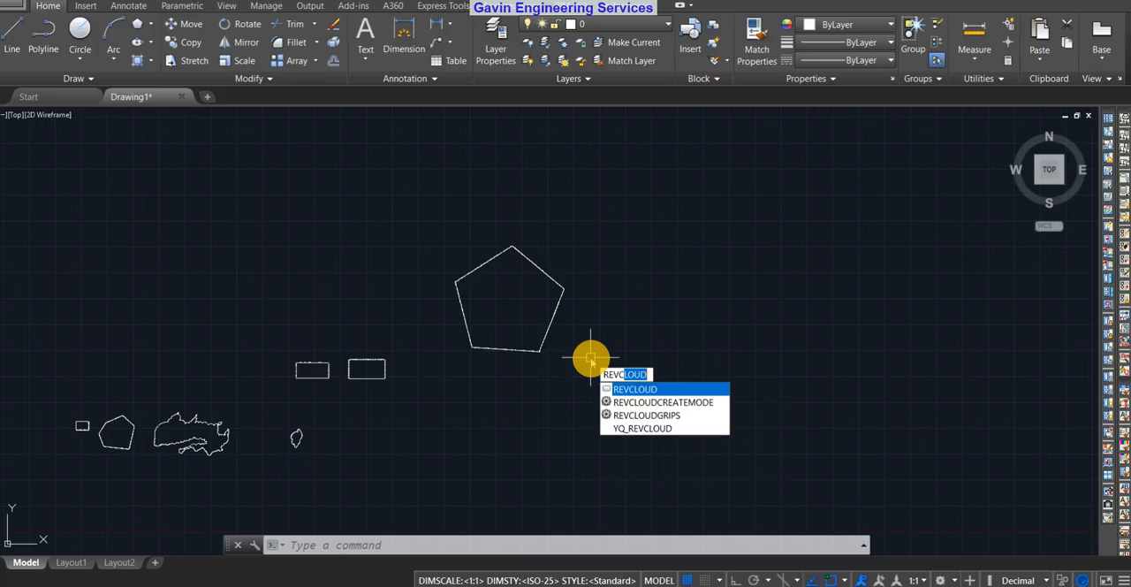
key(Return)
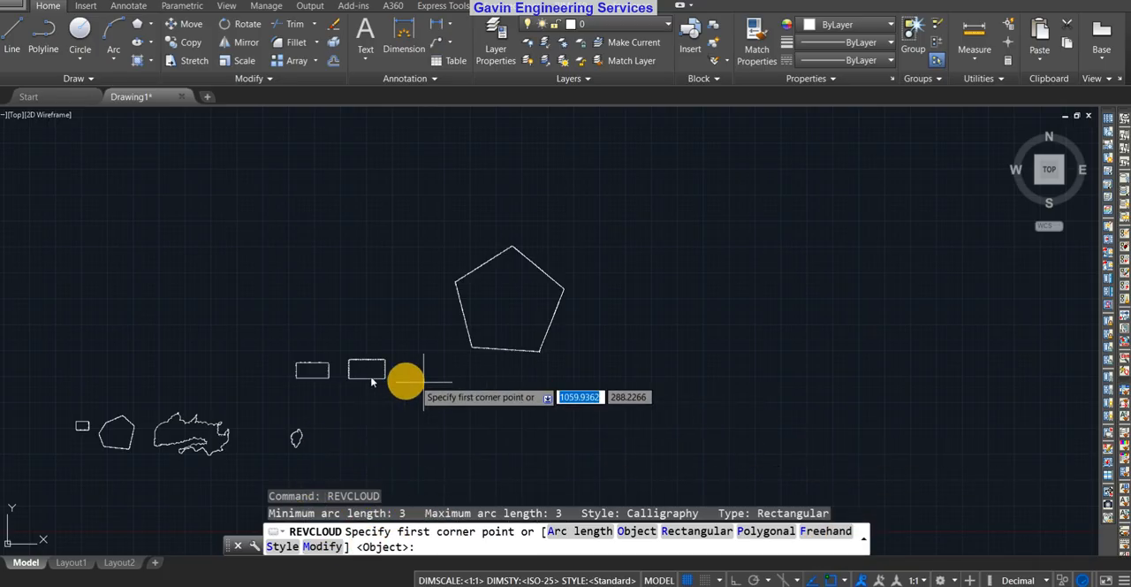
scroll(505, 366, up, 6)
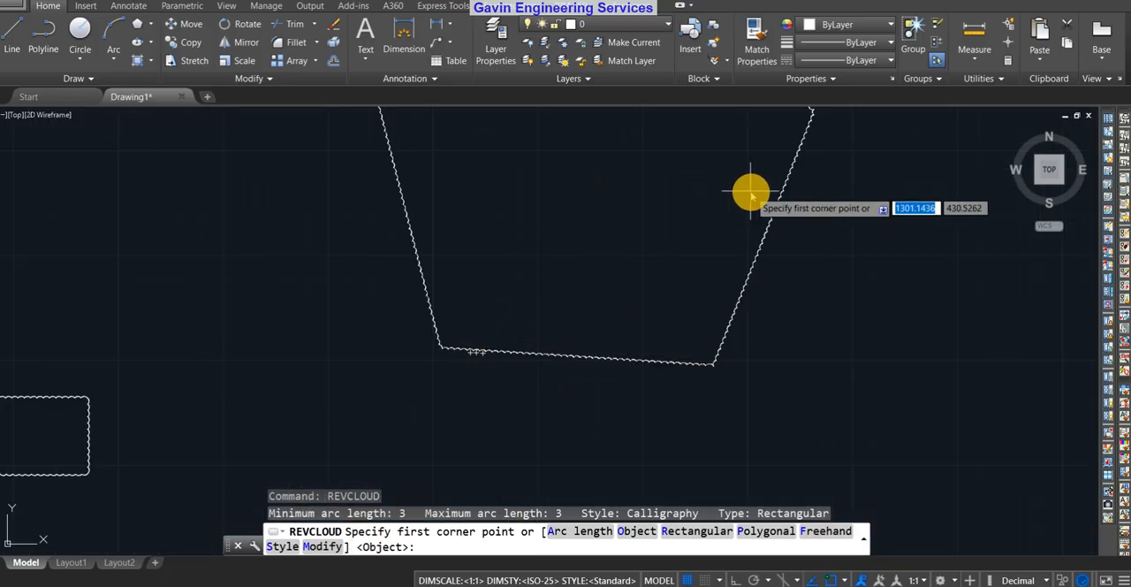
scroll(750, 192, down, 5)
middle_drag(755, 345, 583, 331)
scroll(447, 279, up, 2)
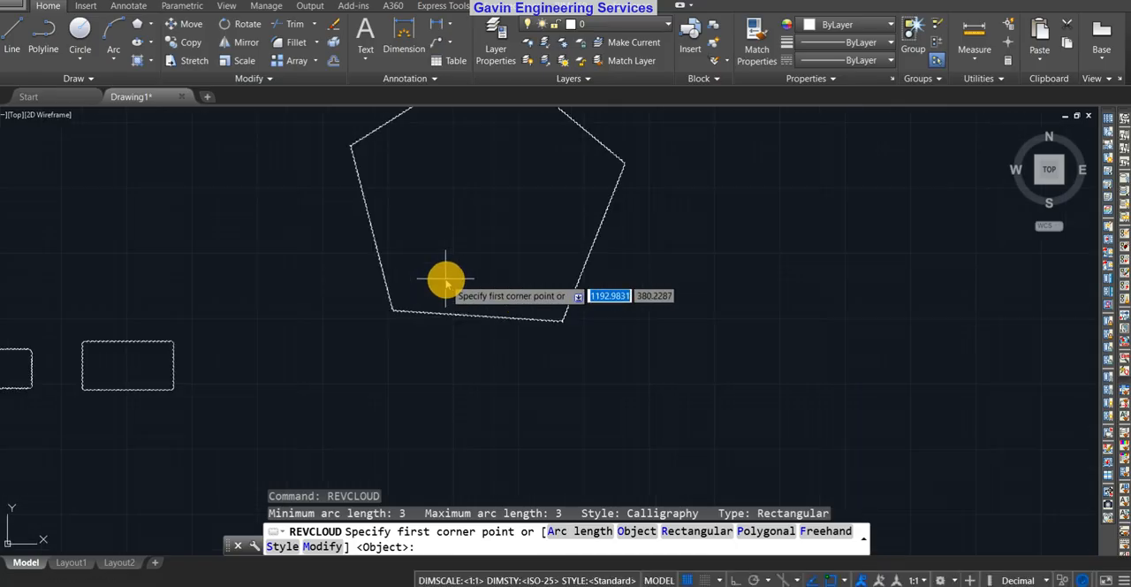
scroll(555, 228, down, 4)
mouse_move(534, 263)
middle_down()
mouse_move(426, 405)
mouse_move(416, 355)
middle_up()
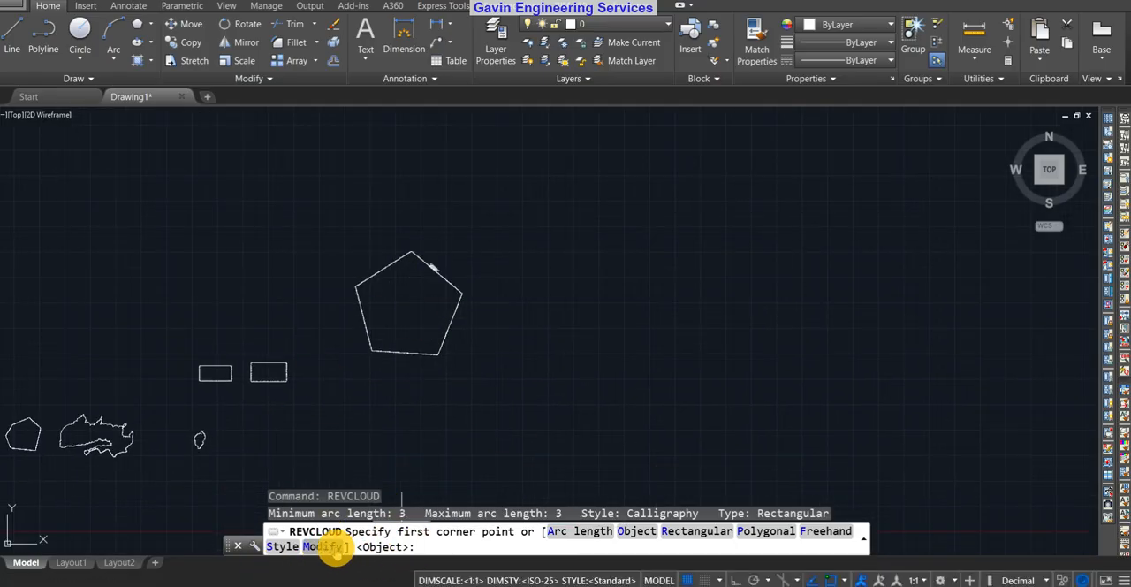
click(323, 546)
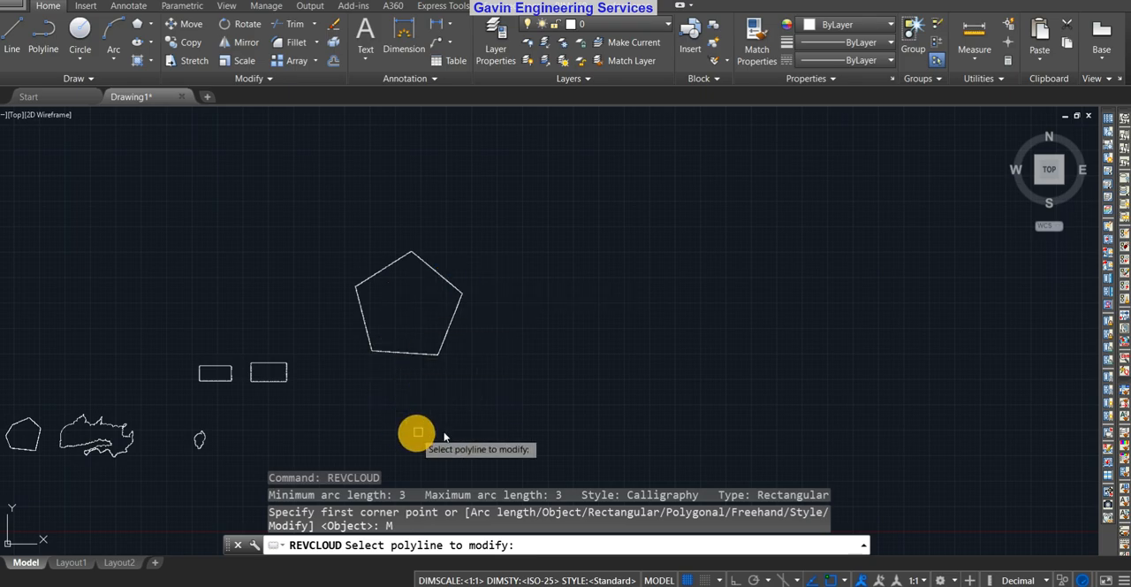
key(Escape)
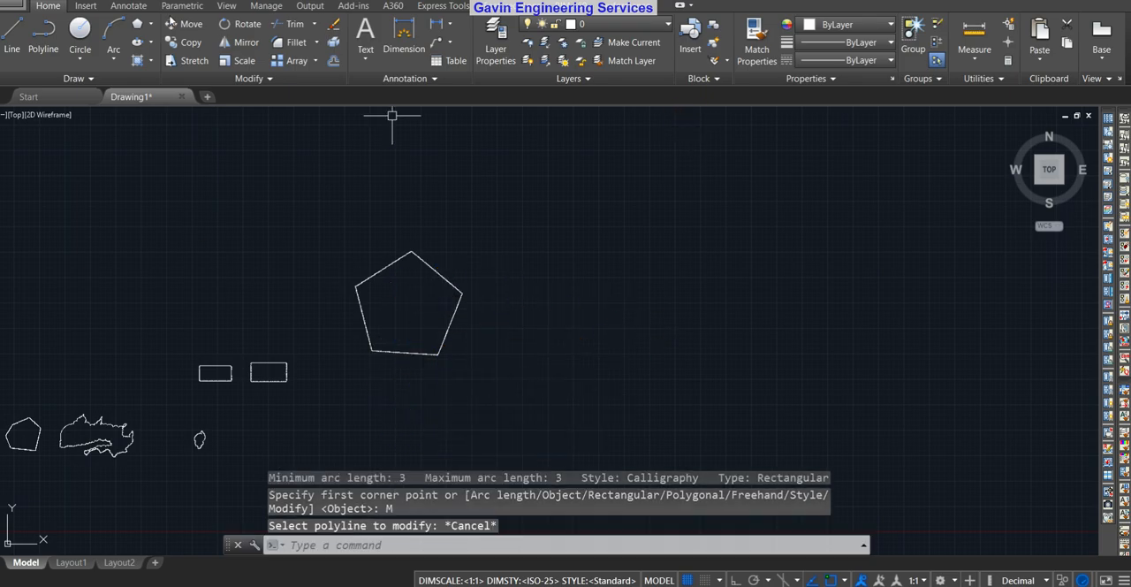
Draw an irregular ten-sided polyline outline with a deep notch in the empty area right of the pentagon, ending at its start point
click(44, 36)
scroll(541, 254, down, 2)
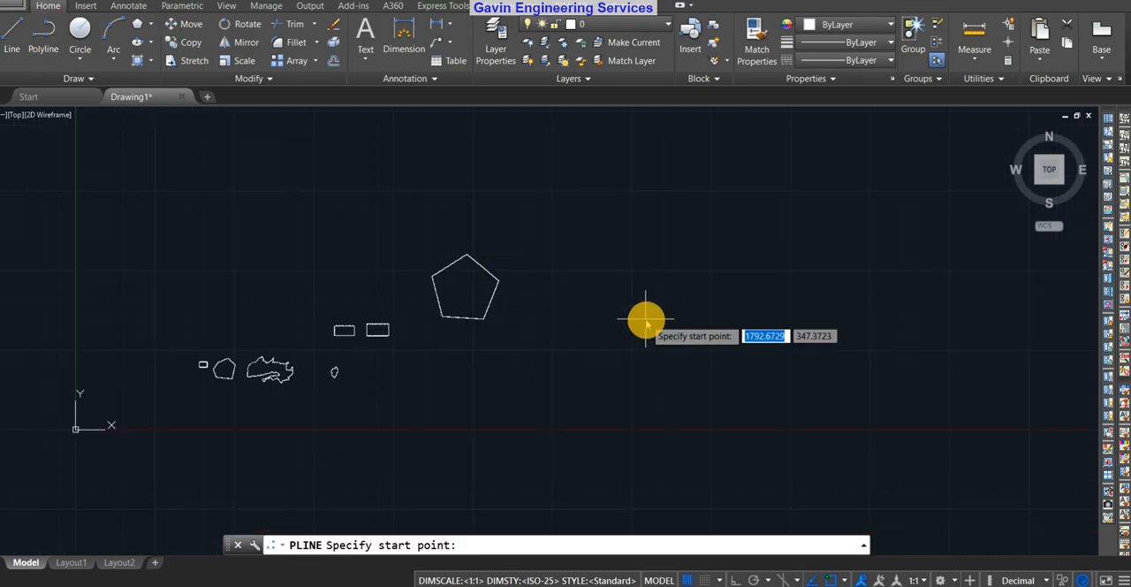
middle_drag(646, 320, 441, 311)
click(404, 263)
click(505, 198)
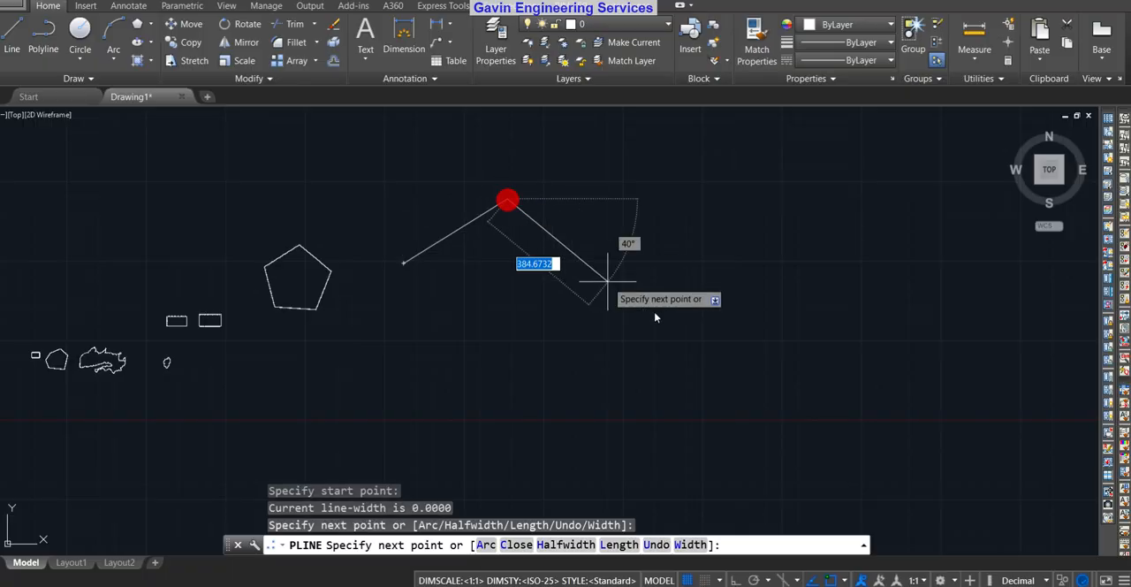
click(672, 309)
click(548, 383)
click(460, 301)
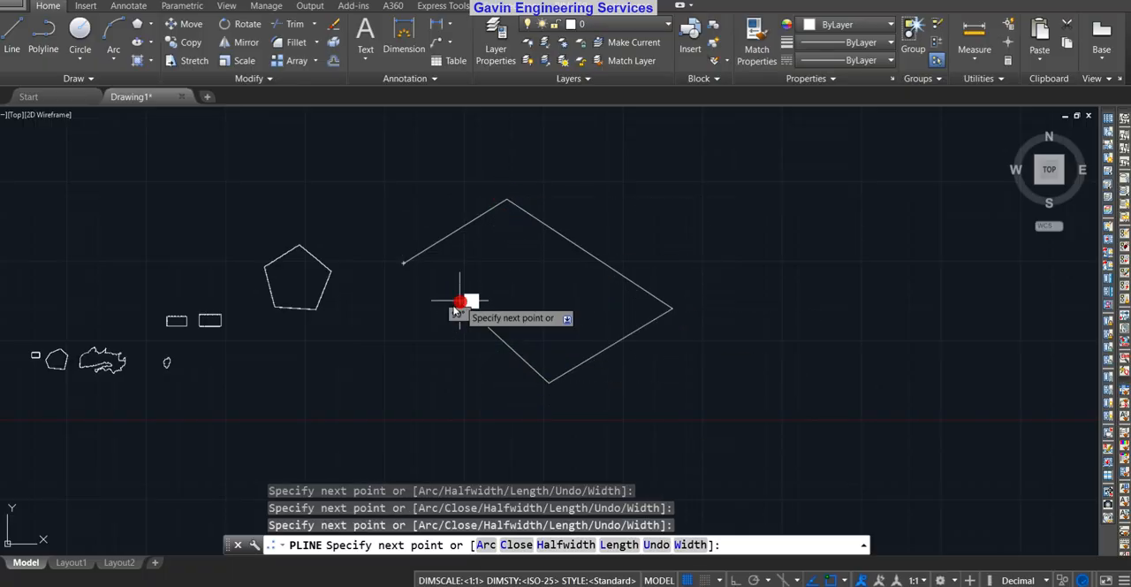
click(354, 416)
click(481, 407)
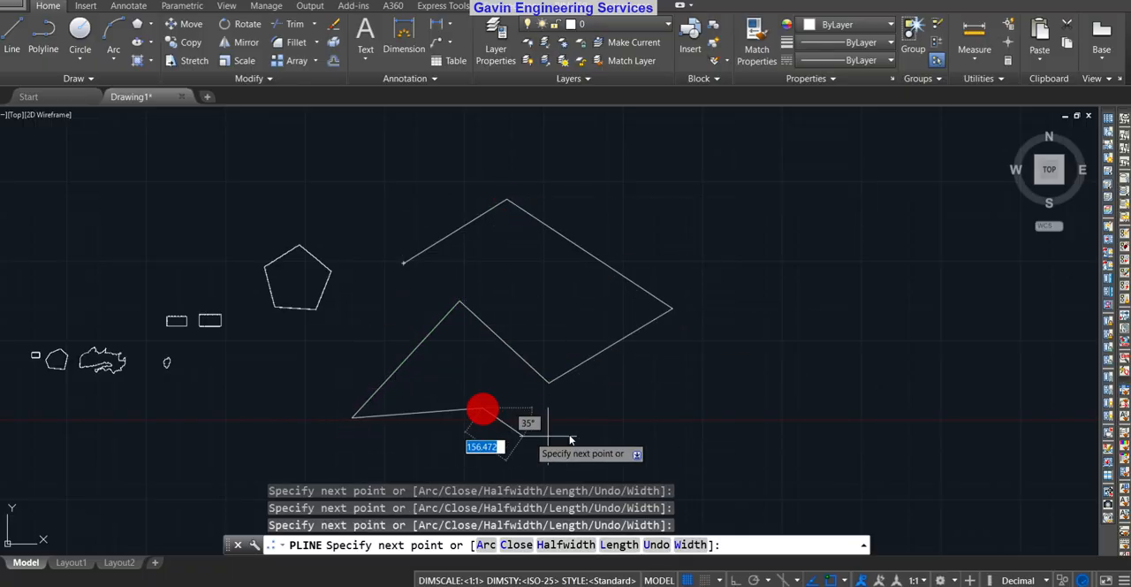
middle_drag(590, 416, 697, 292)
click(495, 436)
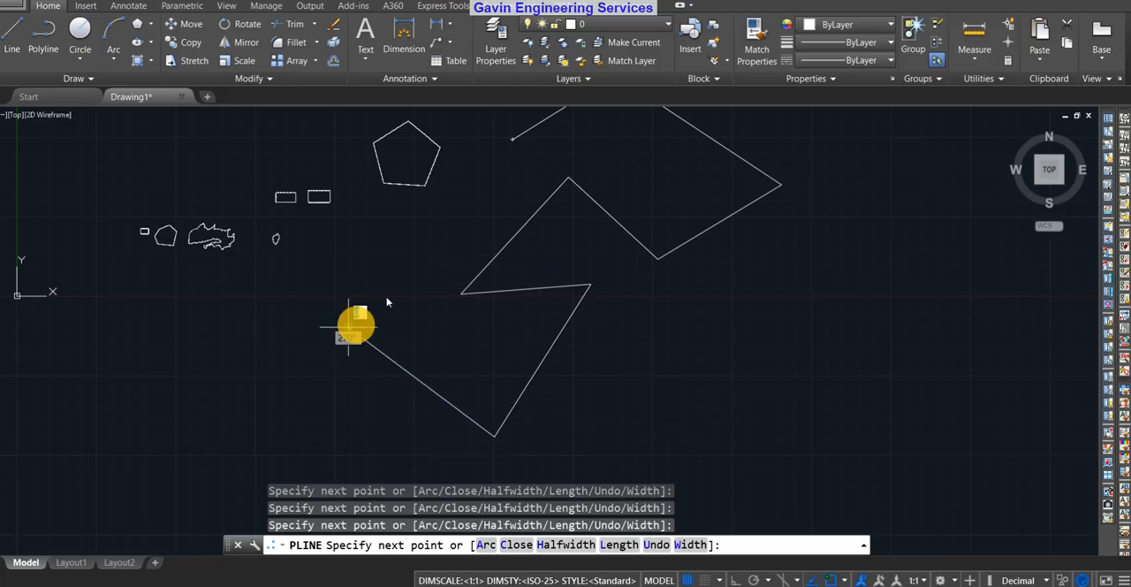
click(349, 327)
click(505, 185)
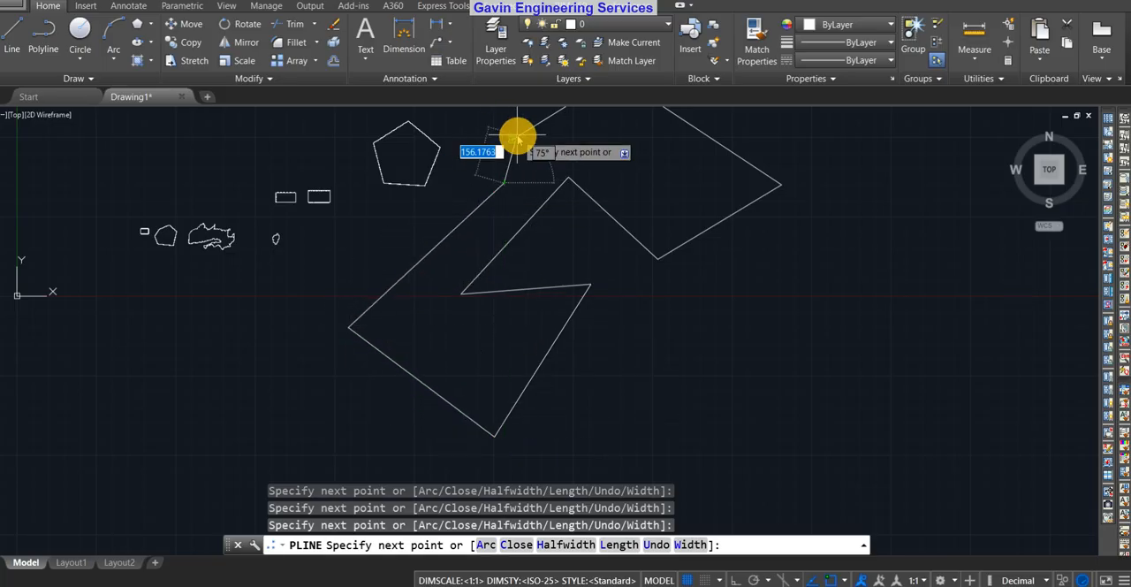
click(517, 135)
key(Escape)
Examine the new irregular polyline's overall outline, its notch and the narrow part joining its upper and lower areas
scroll(699, 380, down, 4)
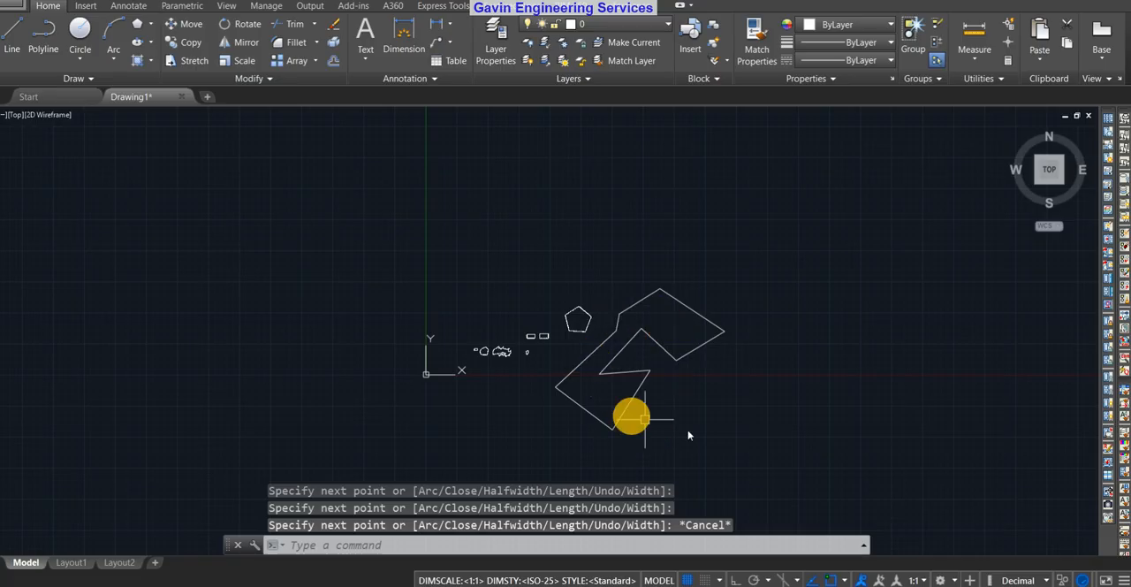
scroll(684, 351, up, 3)
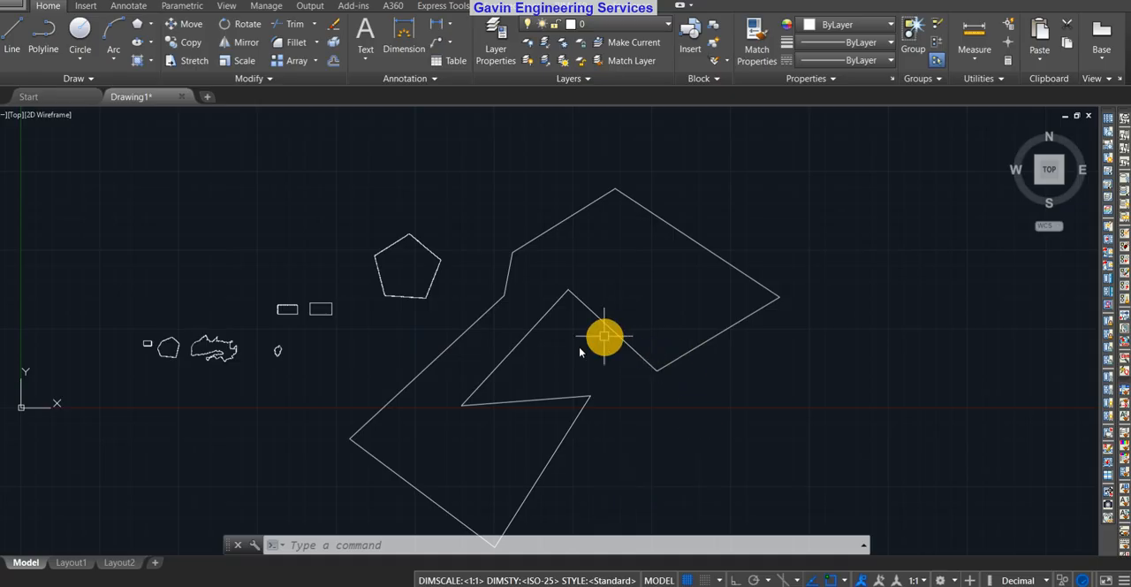
scroll(645, 460, down, 3)
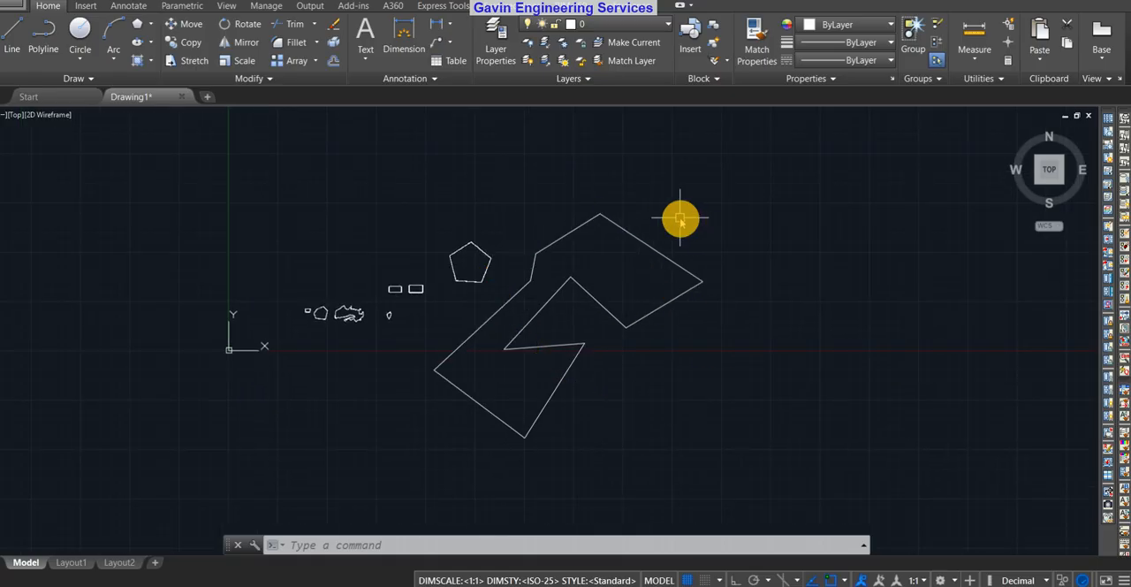
middle_drag(656, 299, 658, 358)
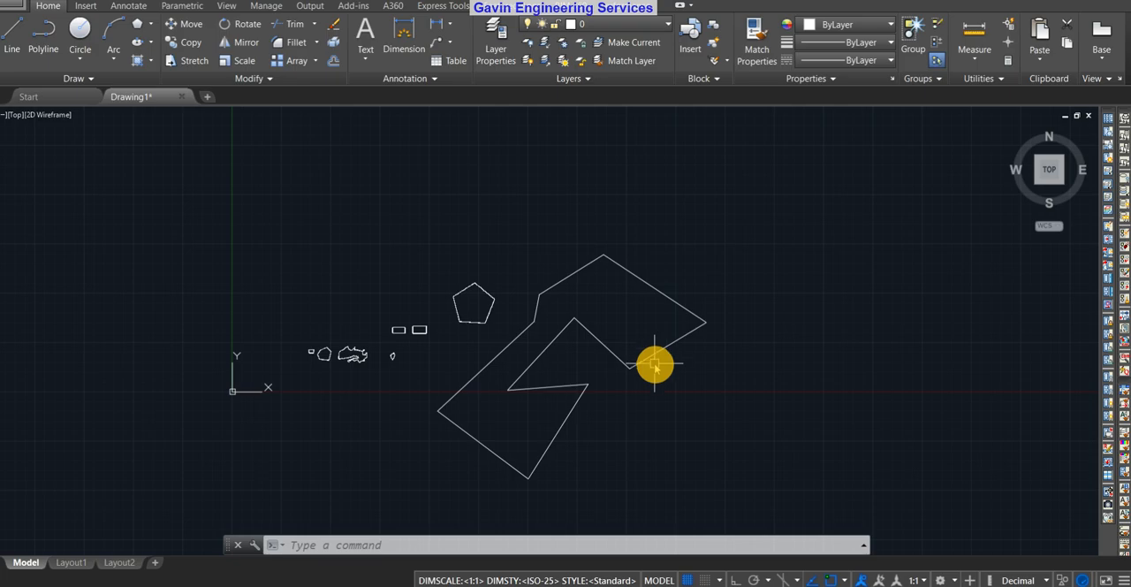
scroll(629, 309, up, 4)
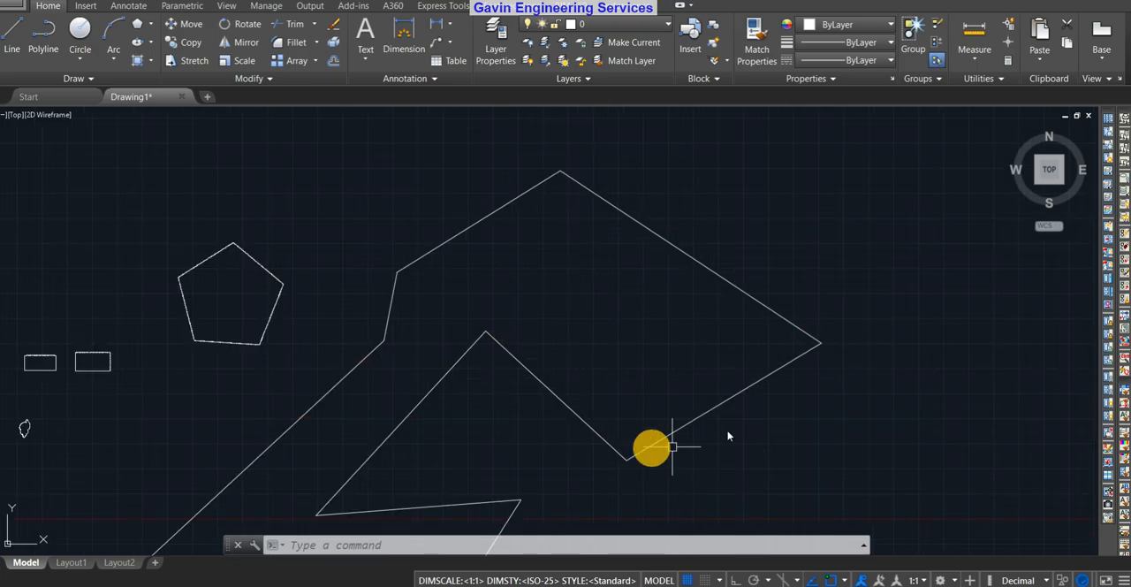
middle_drag(602, 417, 651, 271)
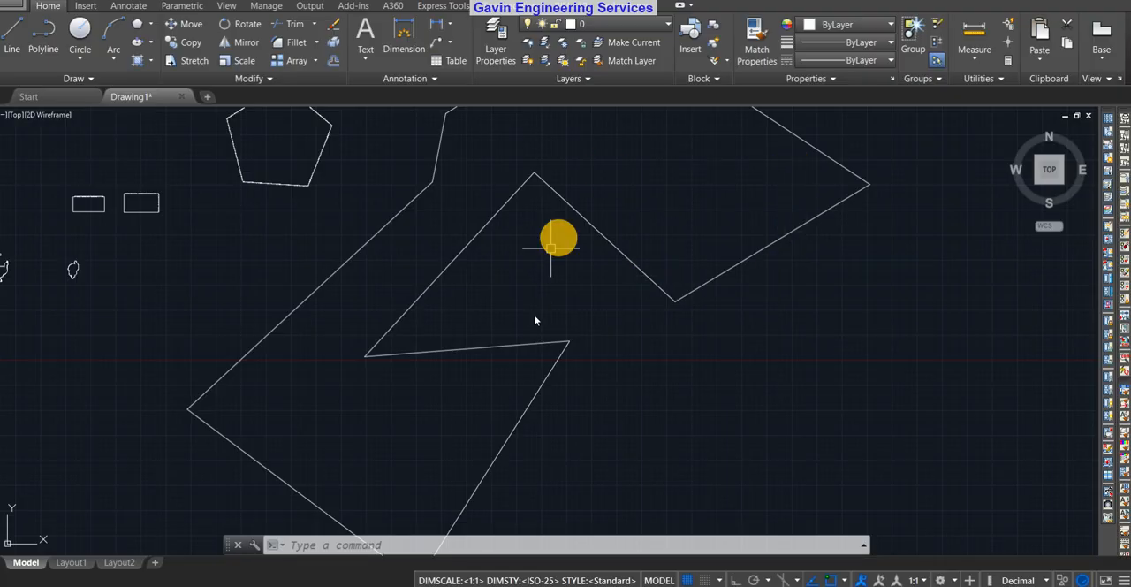
scroll(831, 276, down, 2)
middle_drag(831, 276, 712, 394)
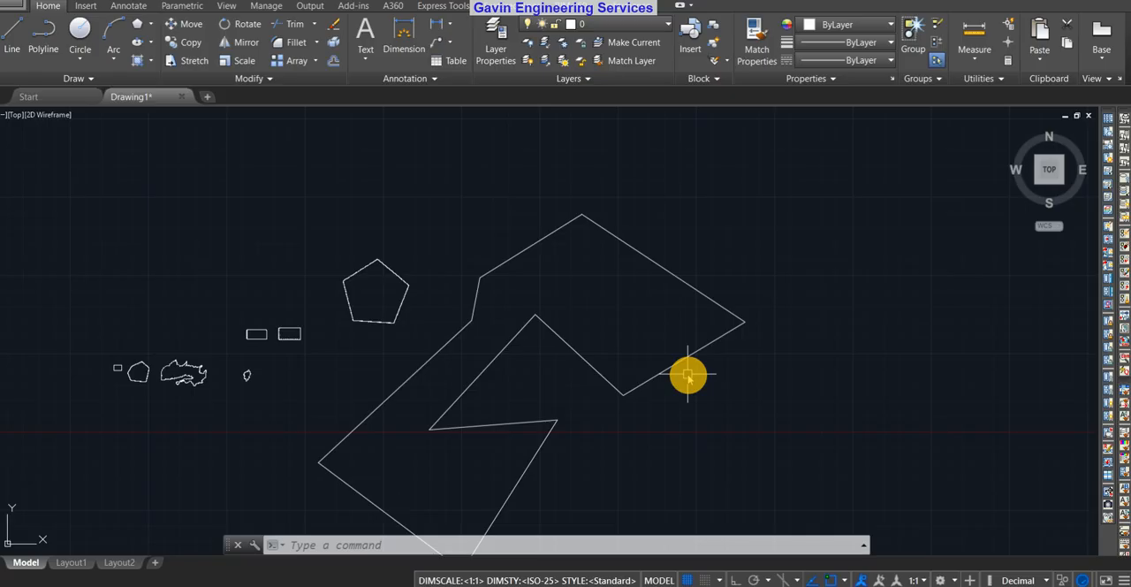
Use REVCLOUD's Modify option on the irregular polyline to add a cloud segment across its narrow neck, from the notch edge to the outer edge
text(RE)
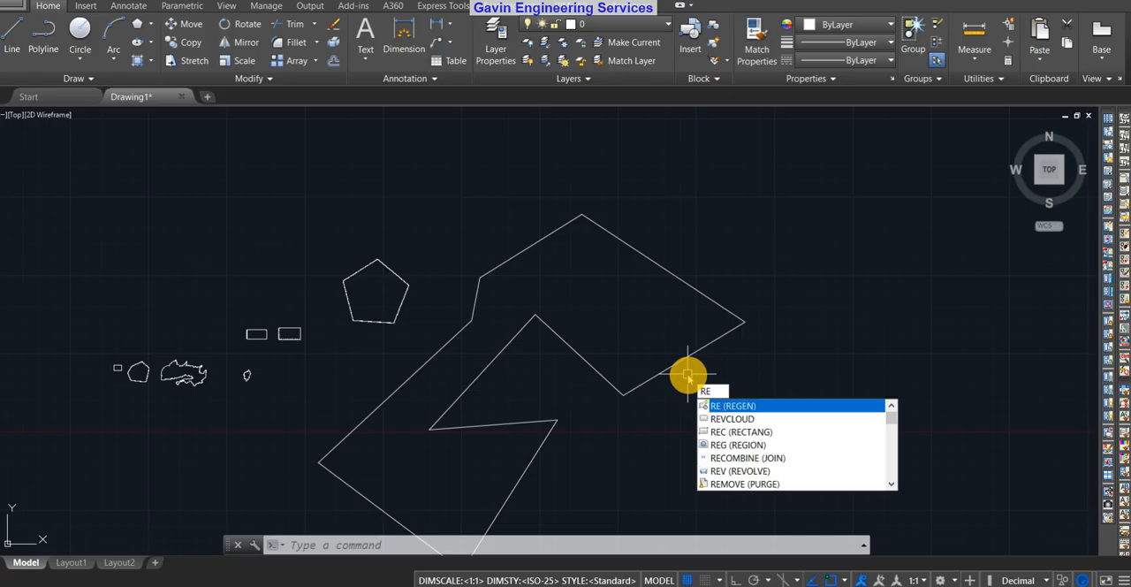
text(VI)
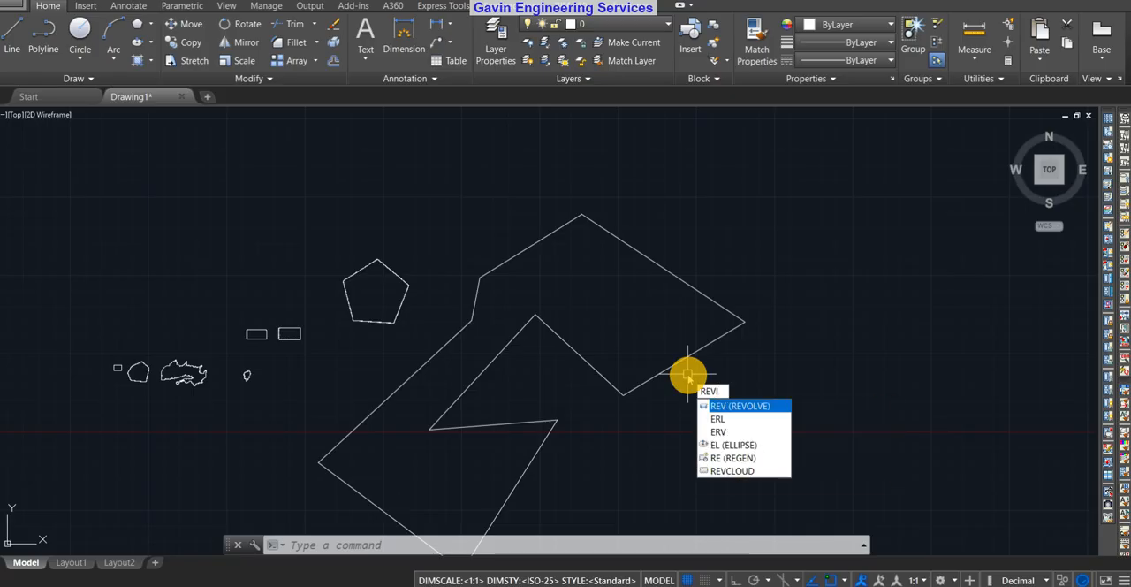
key(BackSpace)
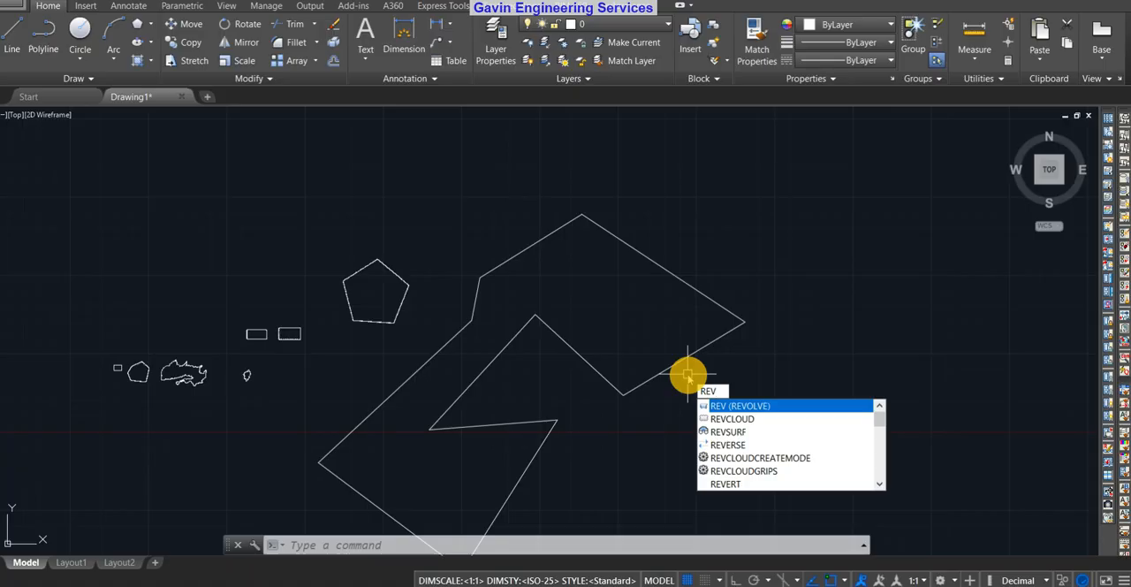
text(CLOUD)
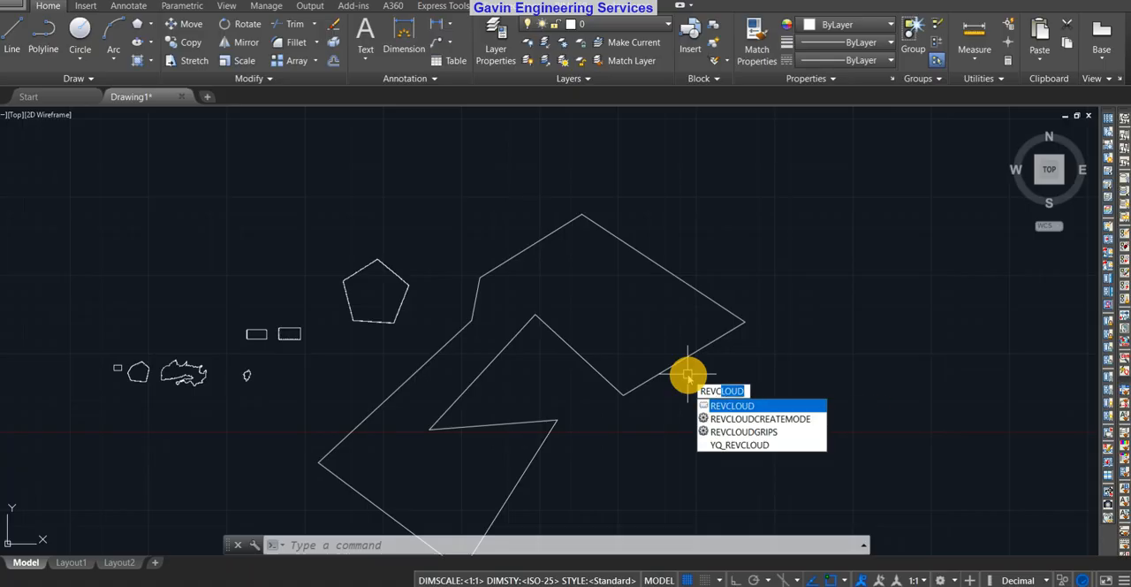
key(Return)
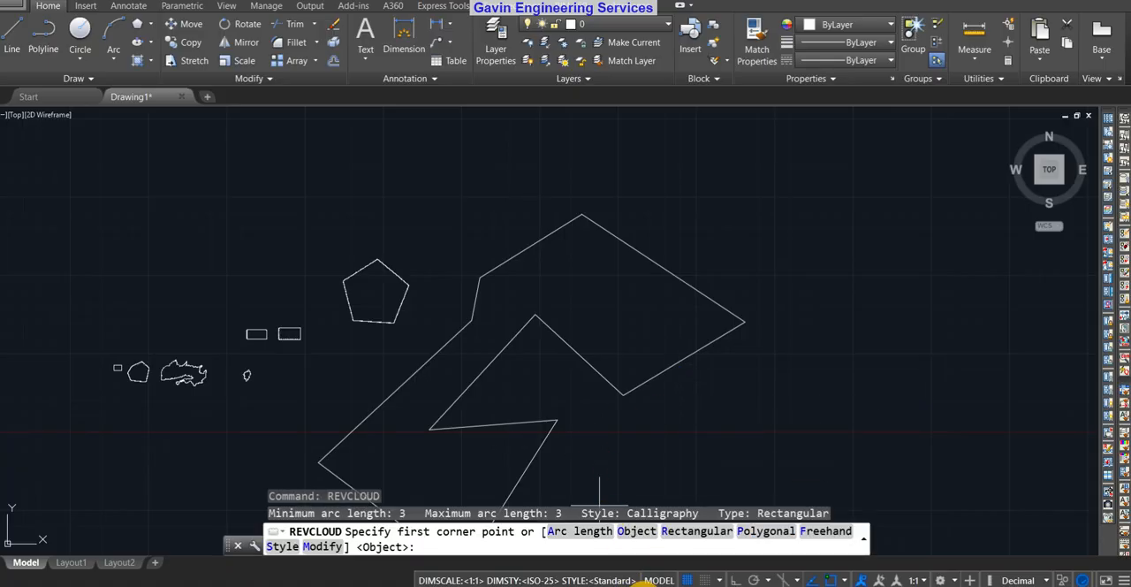
click(321, 546)
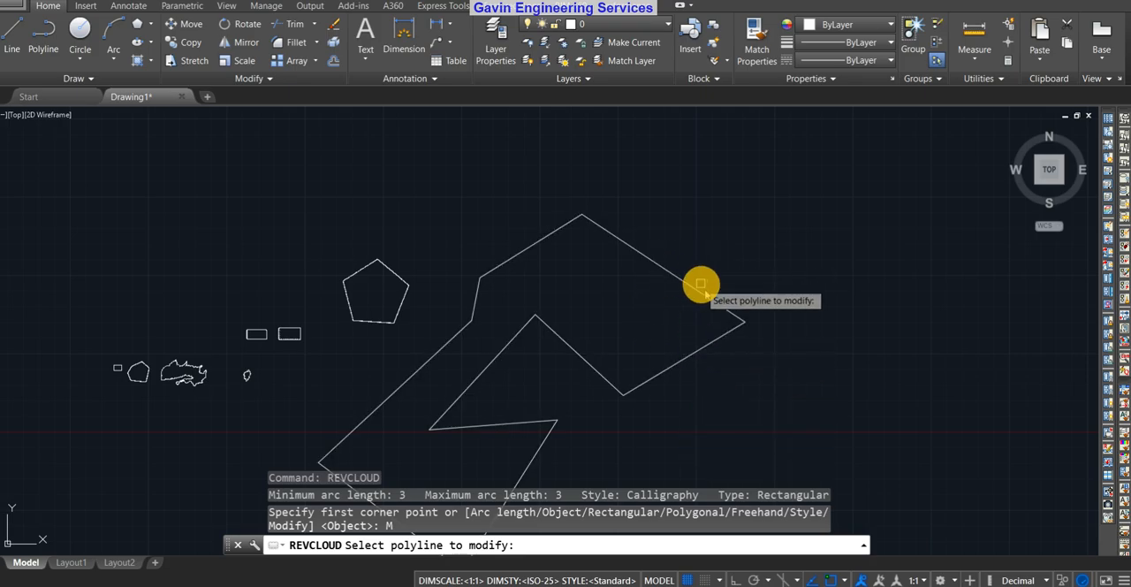
click(485, 369)
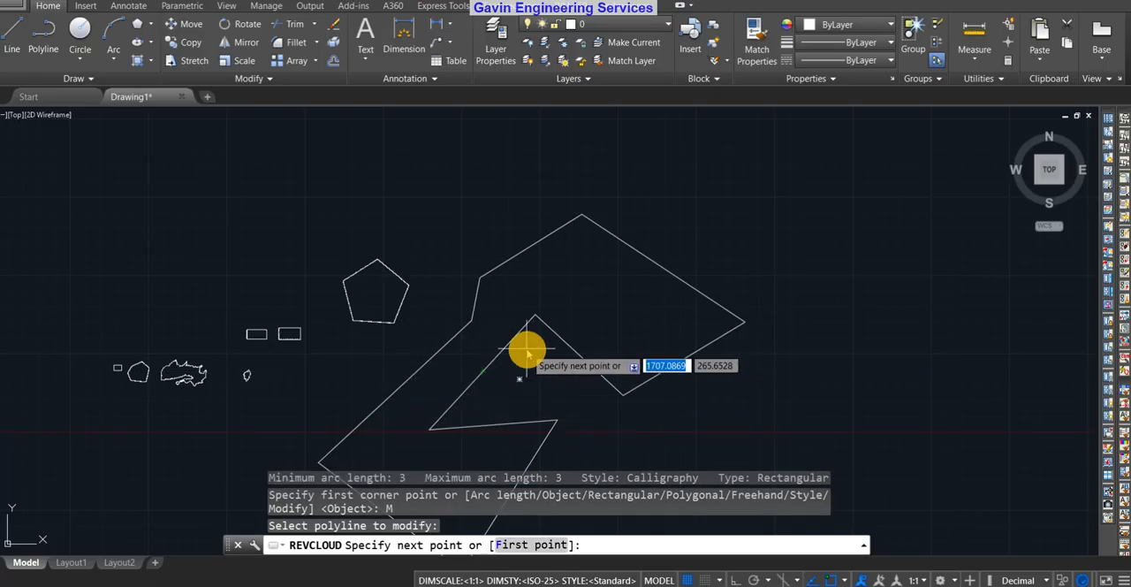
click(443, 343)
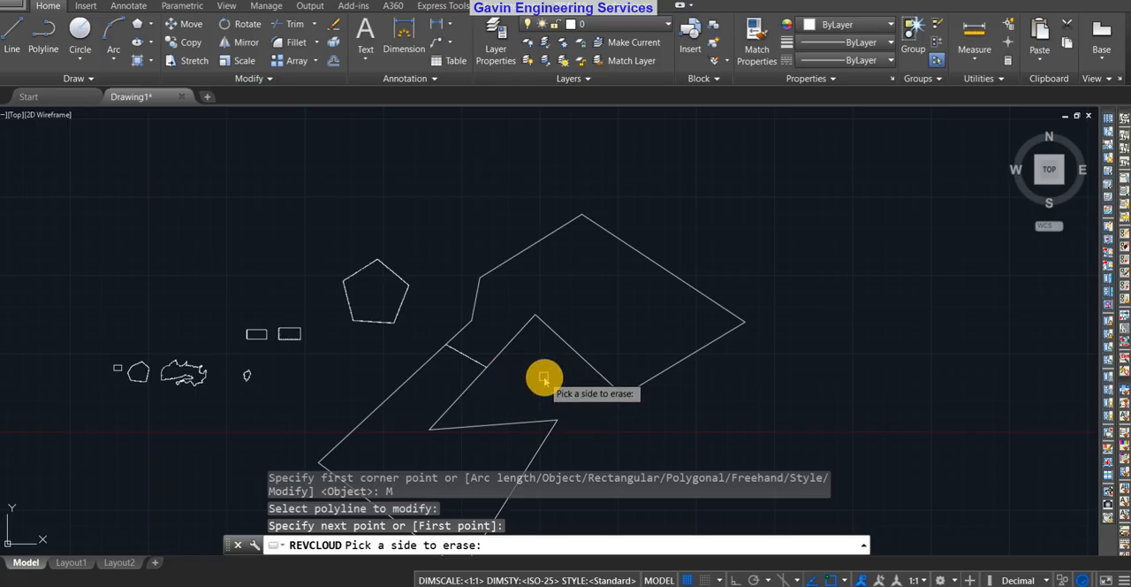
Erase the polyline's lower portion below the new cloud segment, keeping the upper portion
middle_drag(597, 394, 825, 274)
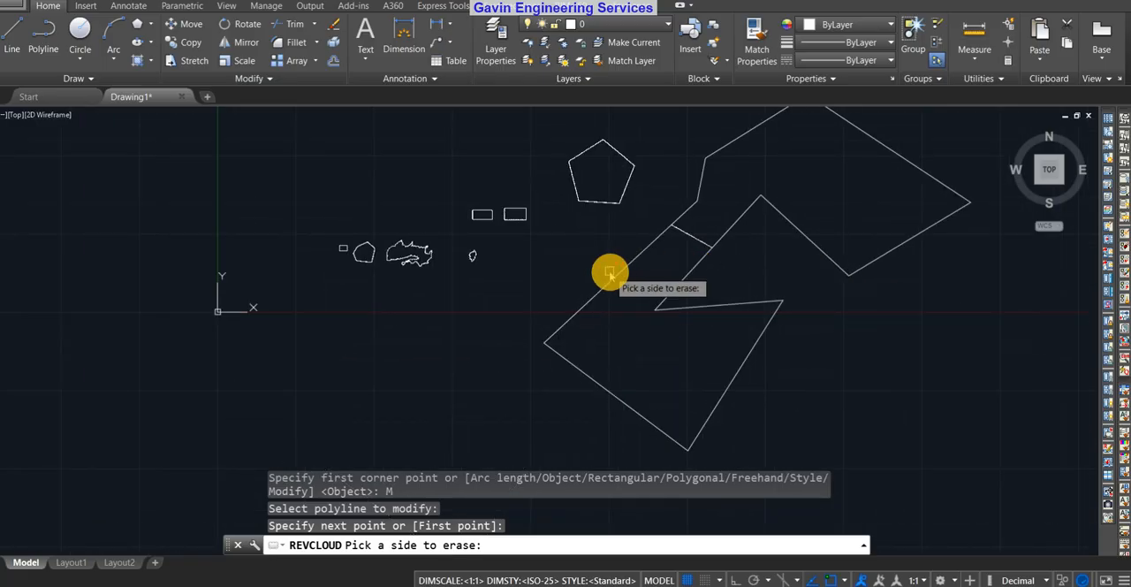
mouse_move(836, 399)
middle_down()
mouse_move(631, 458)
mouse_move(640, 462)
middle_up()
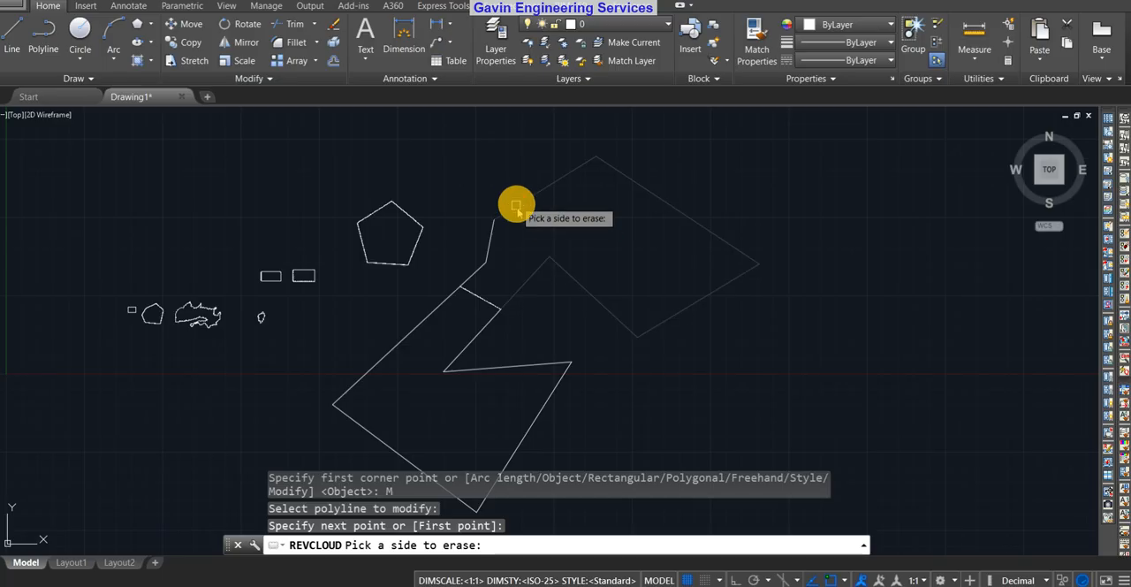
click(433, 305)
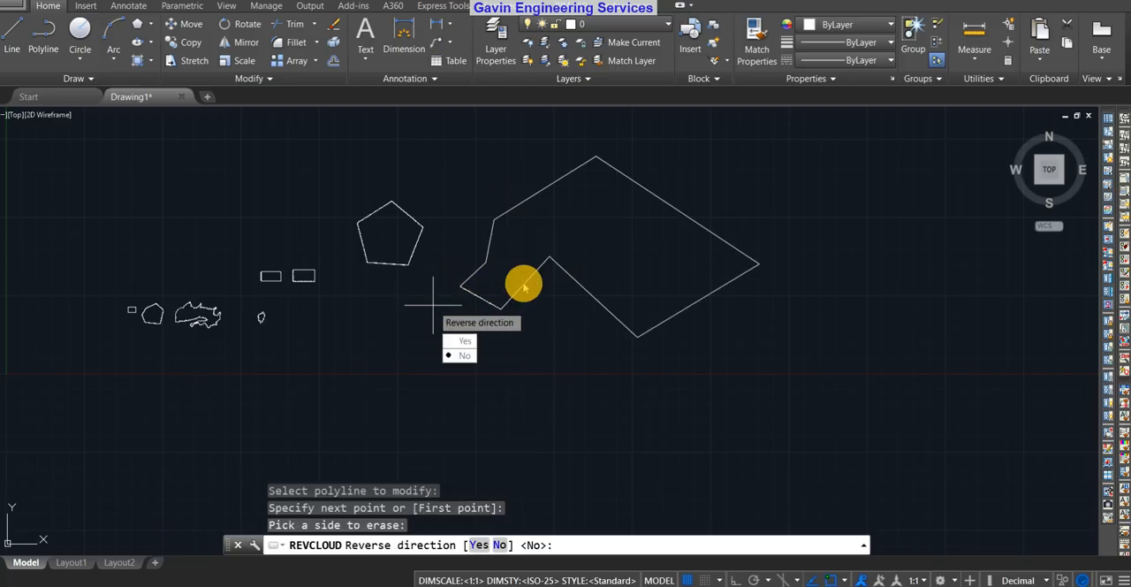
Inspect the arcs along the new cloud segment and reverse their direction
scroll(524, 286, up, 5)
scroll(523, 287, down, 5)
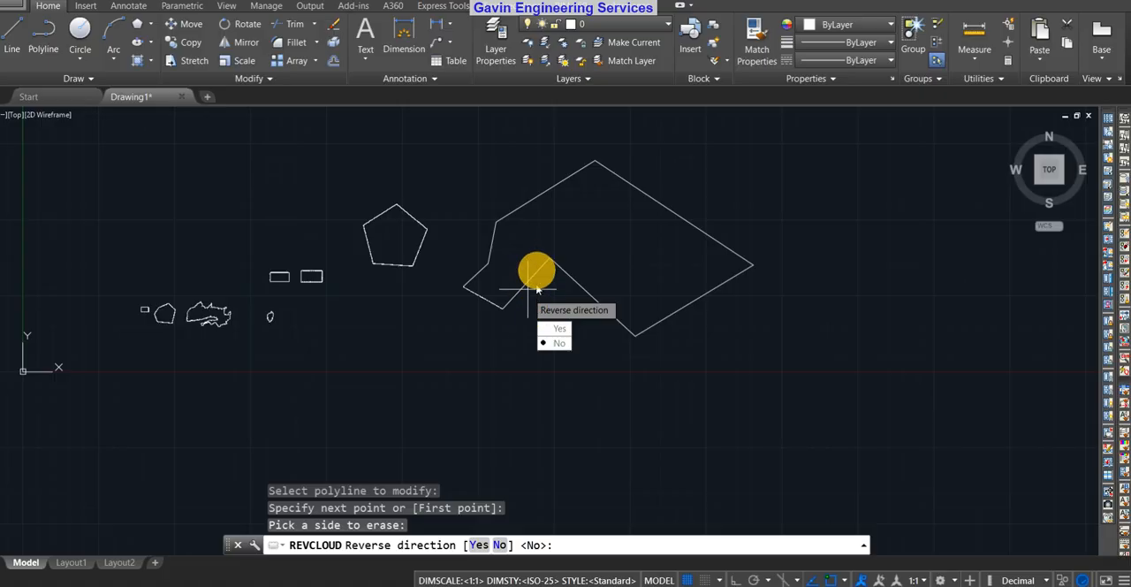
scroll(500, 307, up, 6)
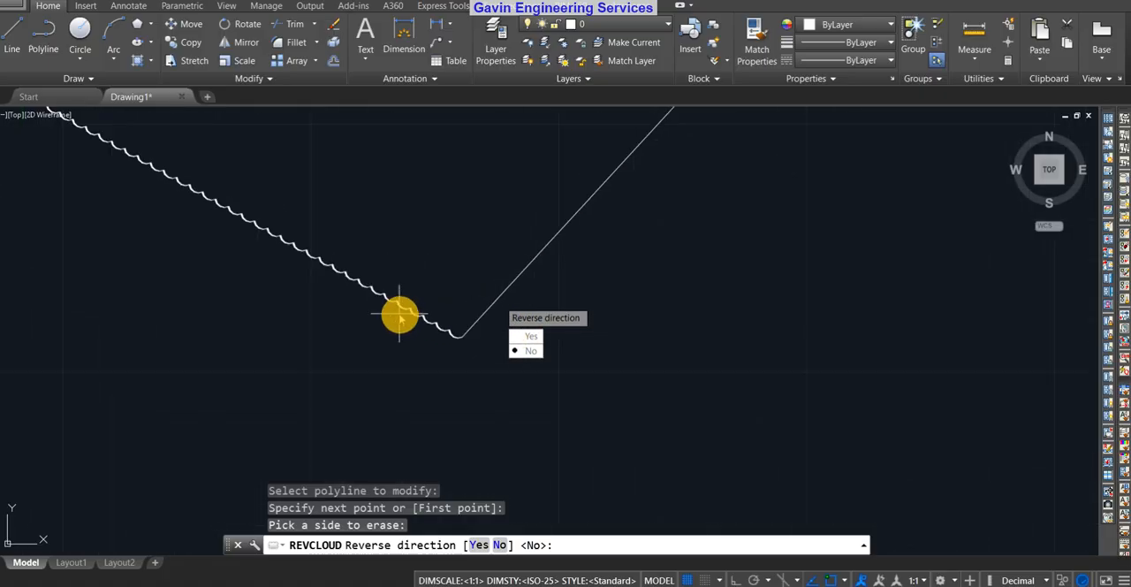
middle_drag(400, 313, 515, 326)
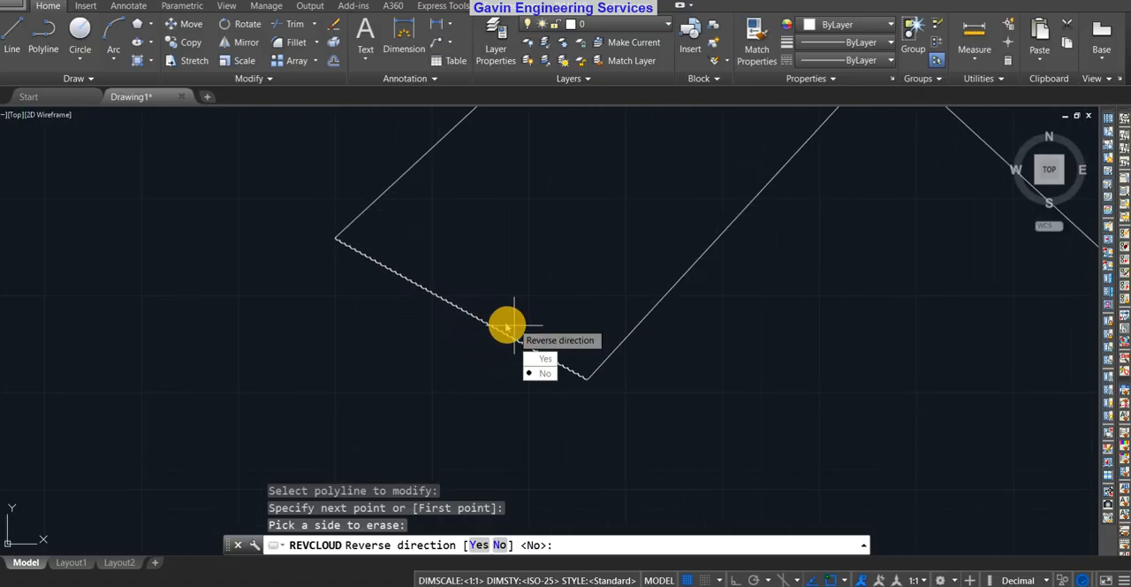
scroll(505, 324, up, 4)
scroll(495, 349, down, 5)
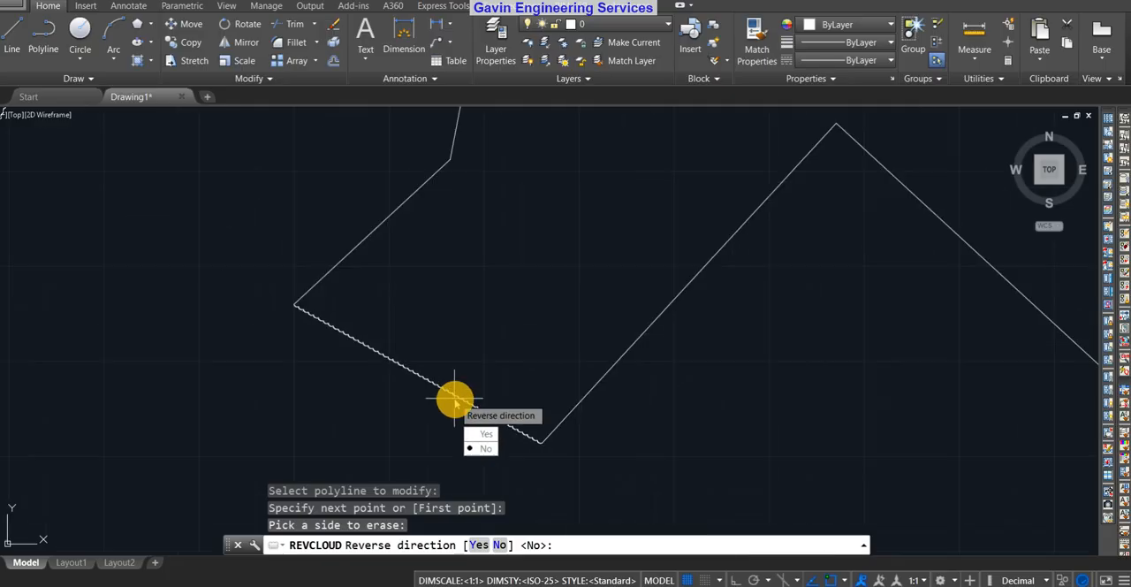
scroll(454, 397, down, 4)
middle_drag(543, 363, 532, 291)
scroll(446, 343, up, 8)
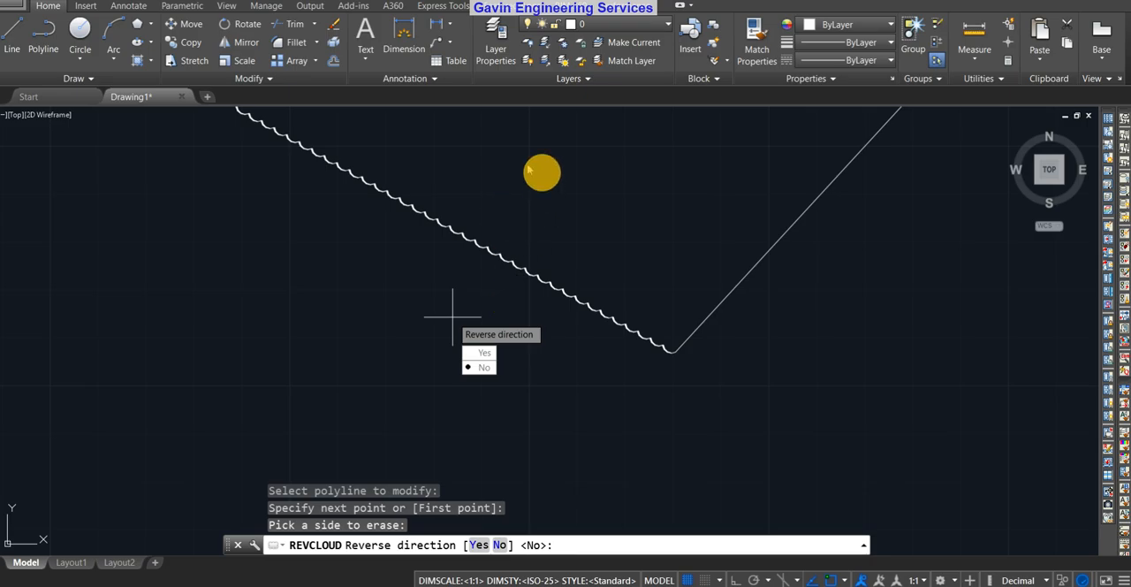
click(479, 352)
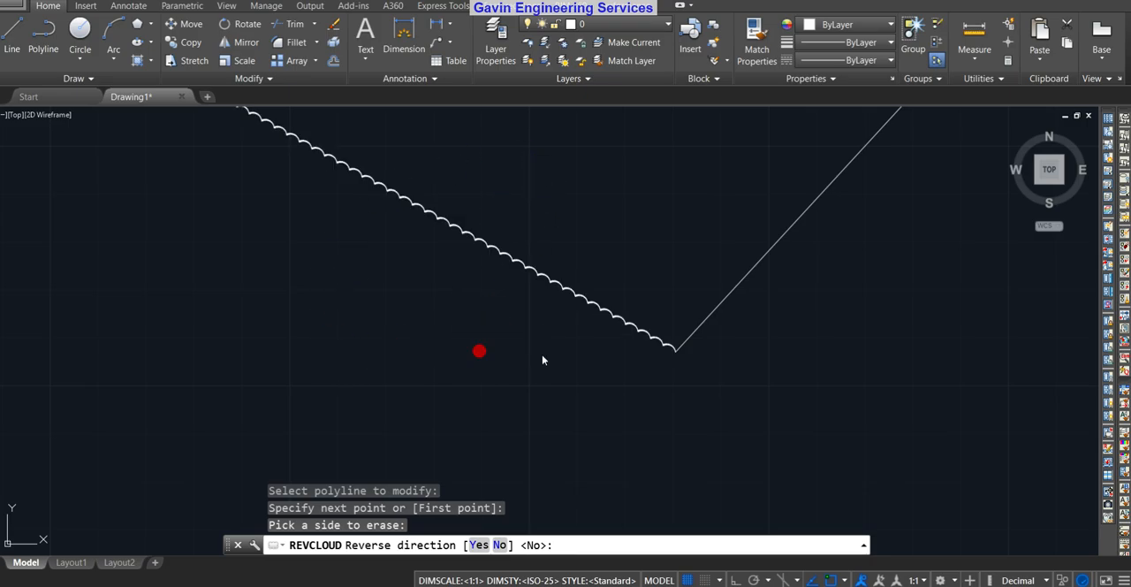
Examine the reversed arcs on the cloud segment and compare them with the straight edges of the modified polyline
scroll(512, 265, down, 5)
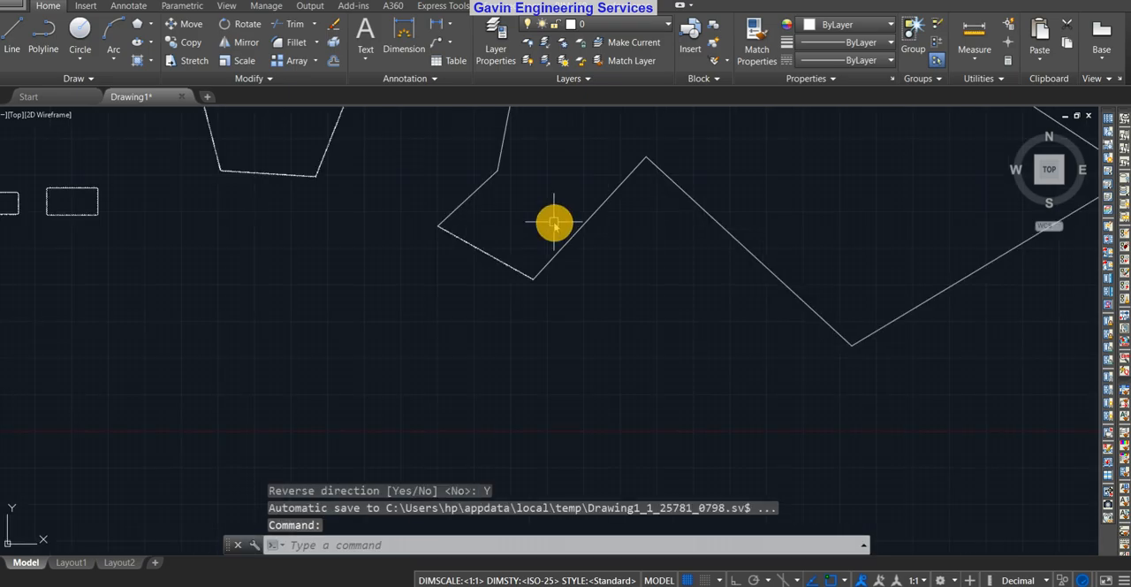
scroll(462, 251, up, 8)
scroll(723, 223, down, 5)
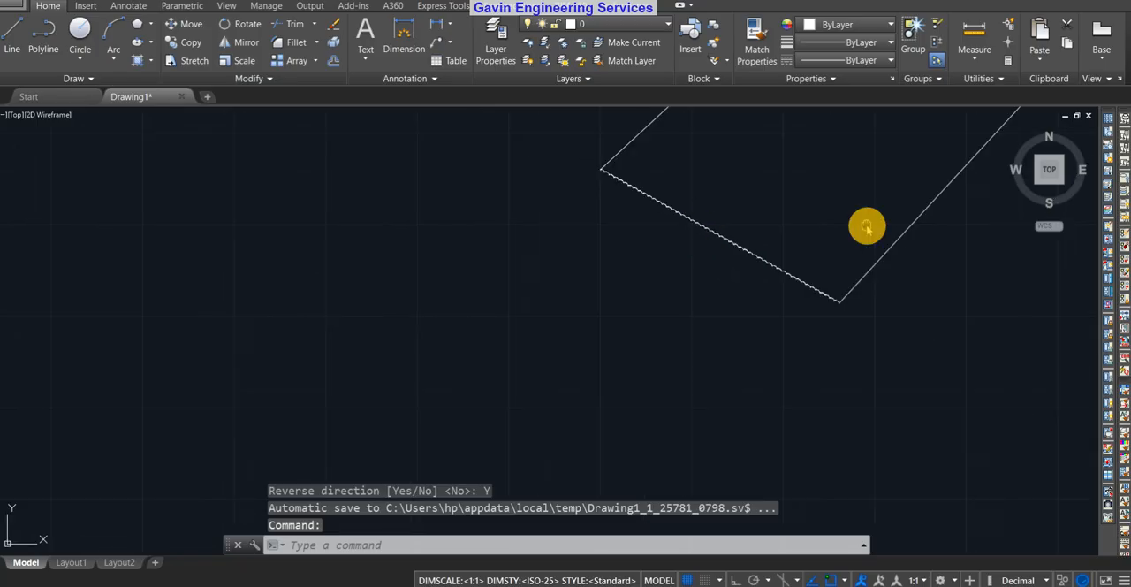
middle_drag(857, 205, 540, 343)
scroll(539, 343, down, 5)
scroll(548, 328, up, 6)
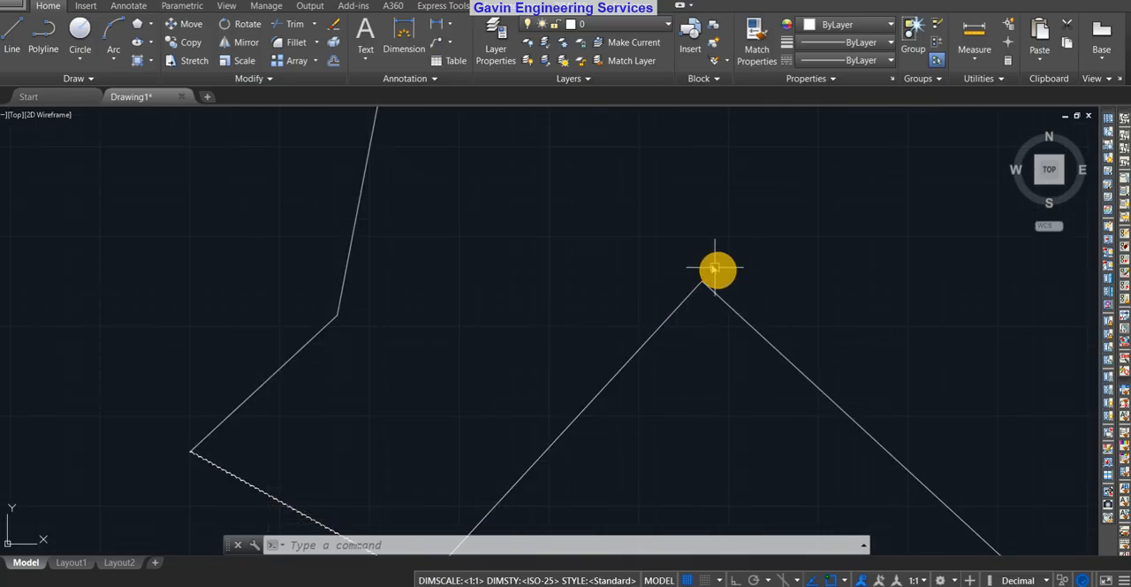
scroll(717, 267, down, 5)
middle_drag(914, 396, 613, 416)
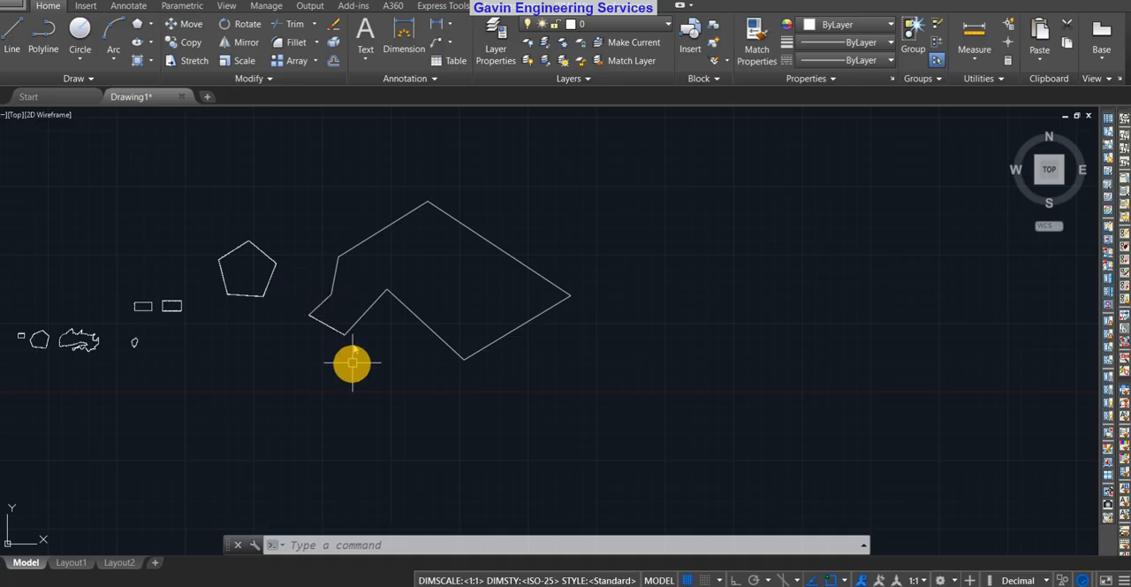
scroll(330, 309, up, 6)
scroll(454, 332, down, 4)
middle_drag(454, 332, 606, 407)
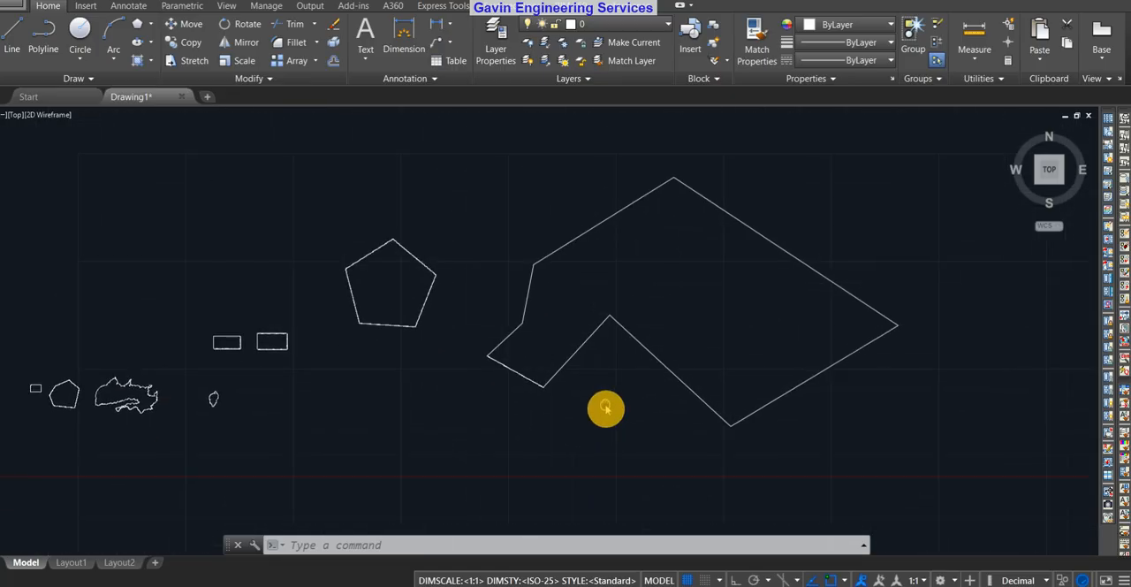
Erase the irregular polyline, the large pentagon, the two rectangles and the small cloud beside the freehand cloud
scroll(592, 398, down, 5)
scroll(468, 369, up, 9)
scroll(791, 340, down, 6)
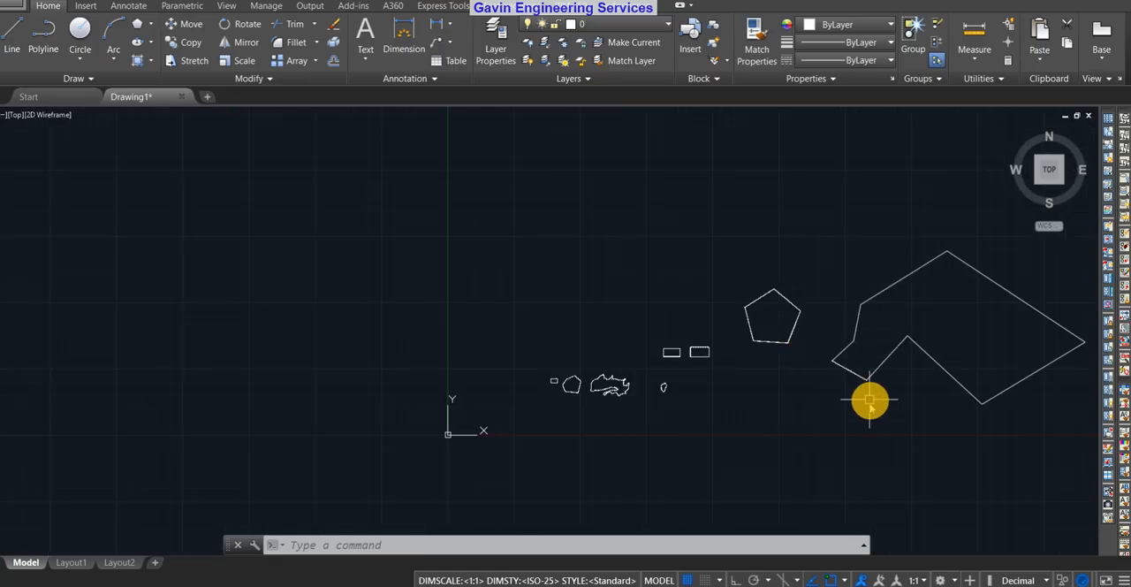
mouse_move(769, 441)
middle_down()
mouse_move(487, 439)
mouse_move(490, 428)
middle_up()
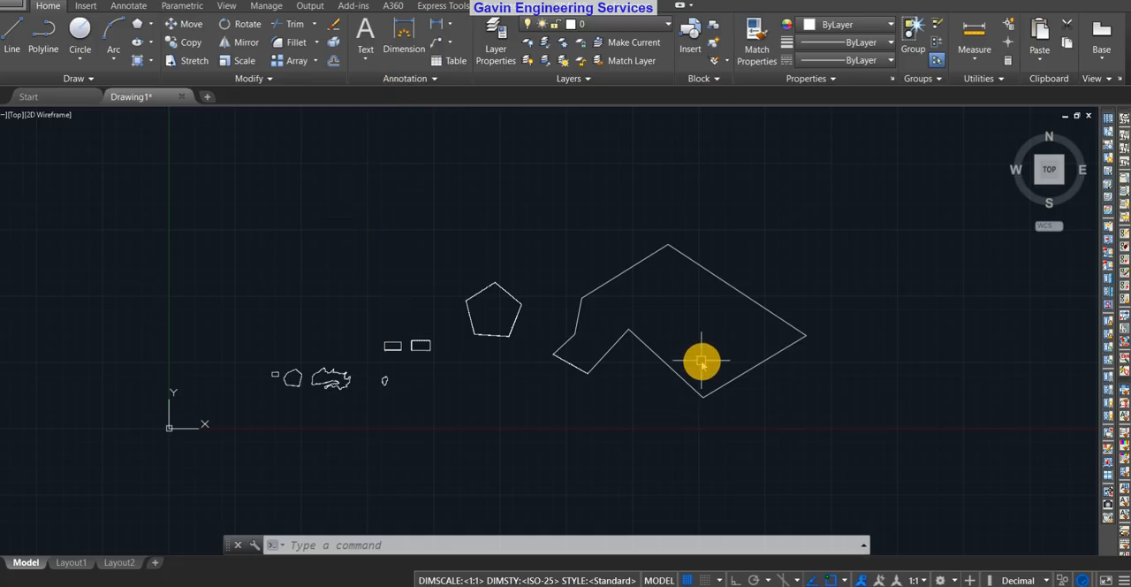
click(892, 205)
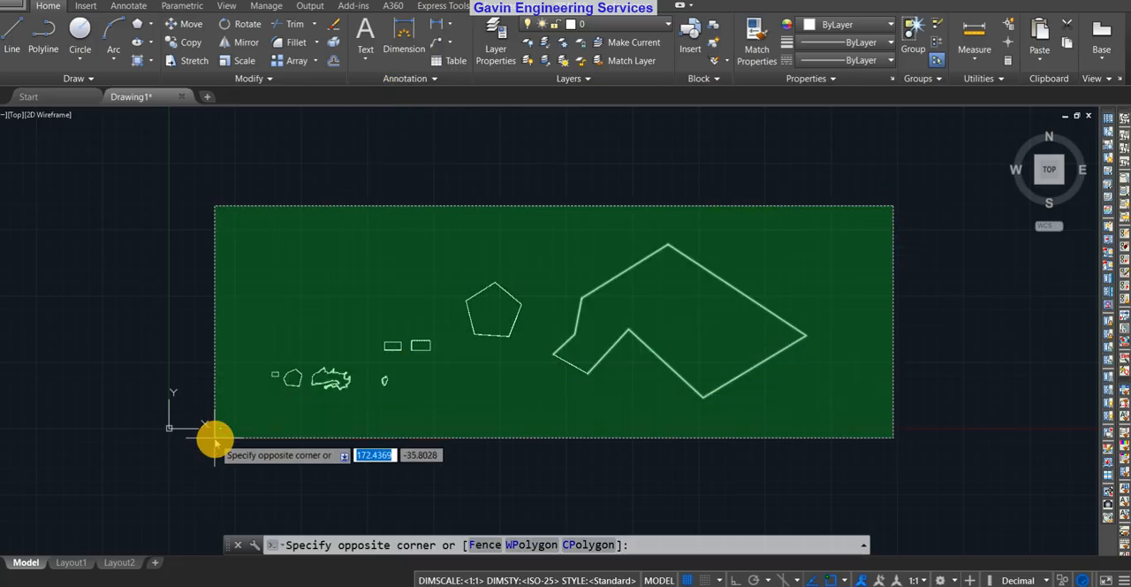
click(387, 389)
key(Delete)
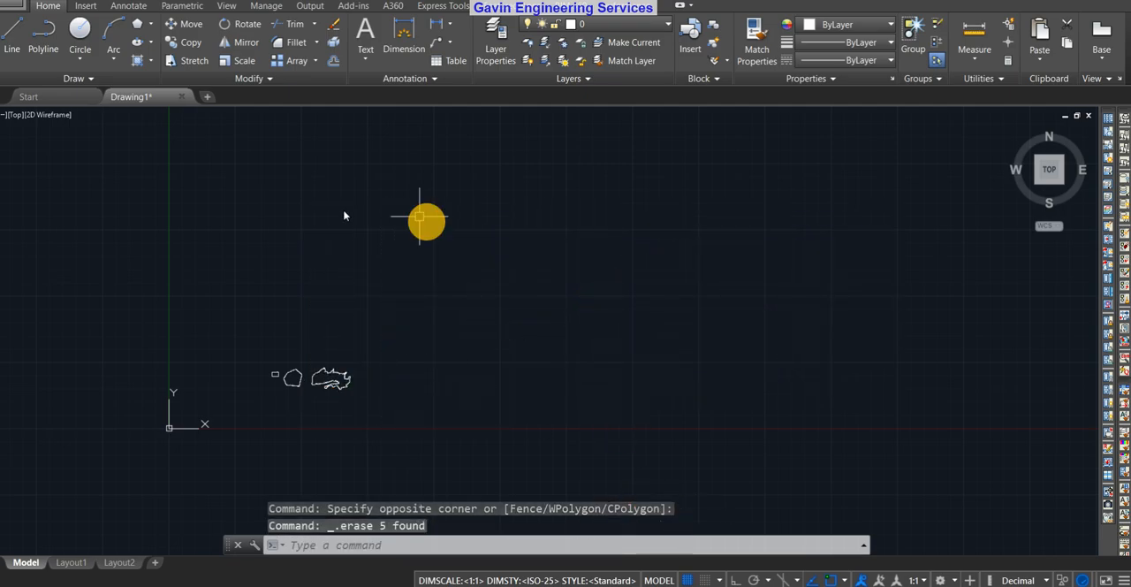
Start REVCLOUD, inspect the calligraphy arcs on the freehand cloud, and set the arc style to Normal
scroll(360, 397, up, 10)
mouse_move(429, 247)
middle_down()
mouse_move(801, 328)
mouse_move(808, 319)
middle_up()
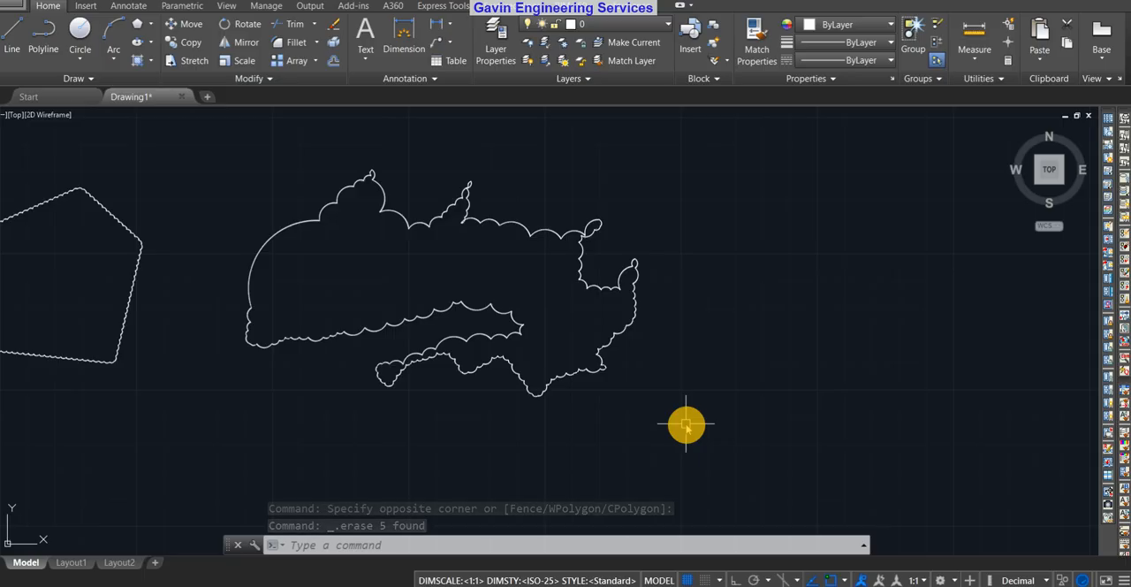
text(rev)
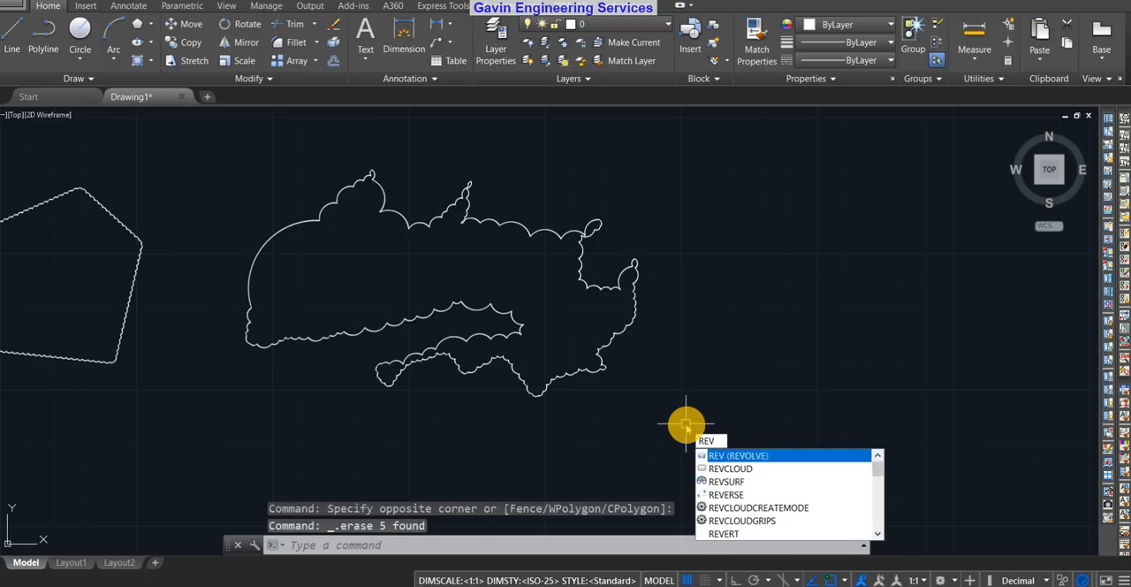
text(cl)
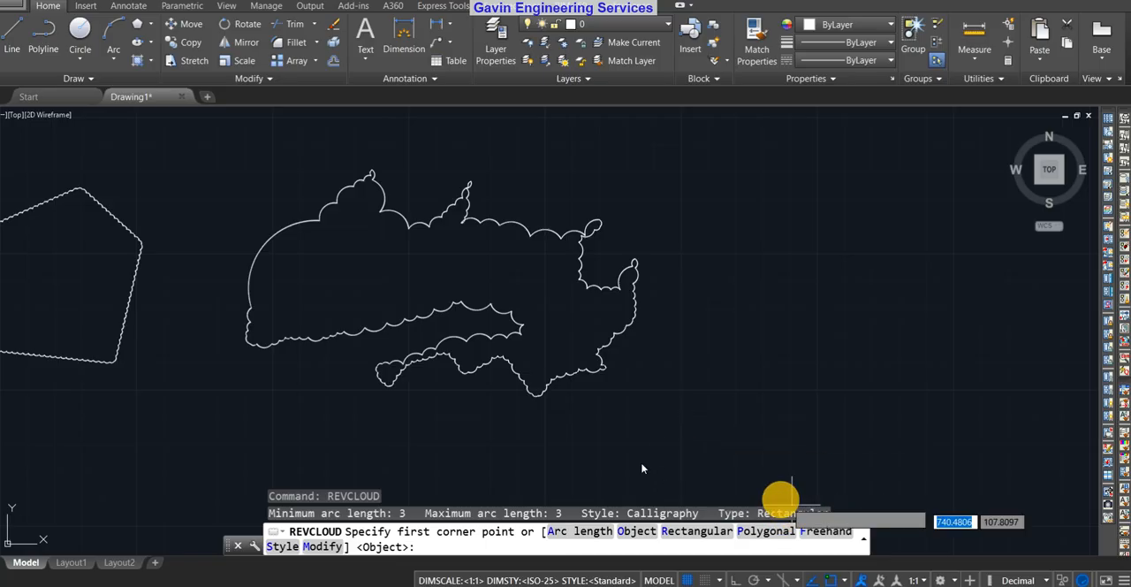
click(279, 546)
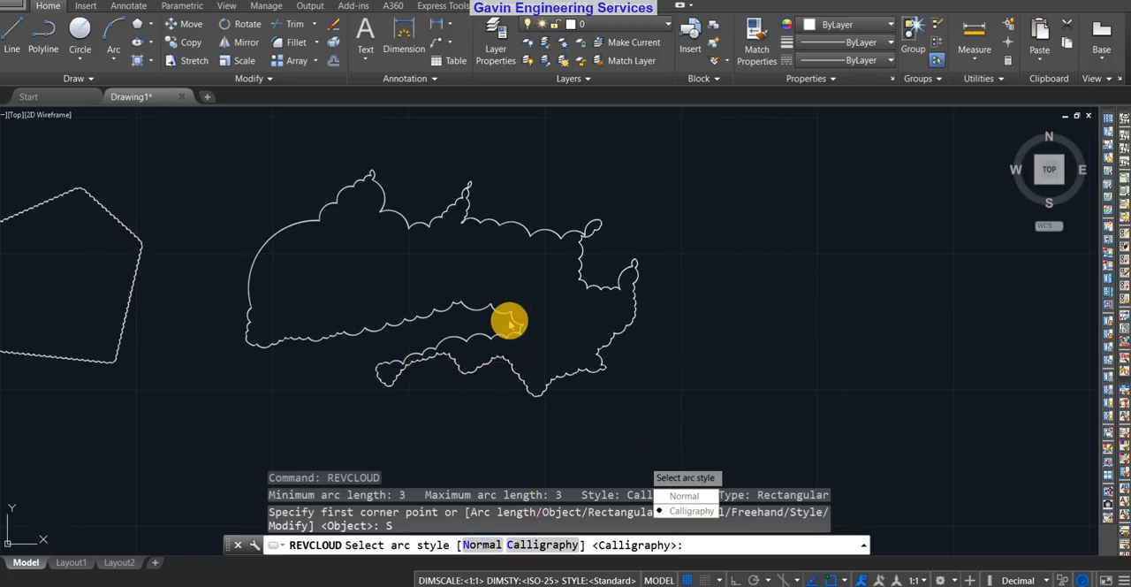
scroll(491, 301, up, 4)
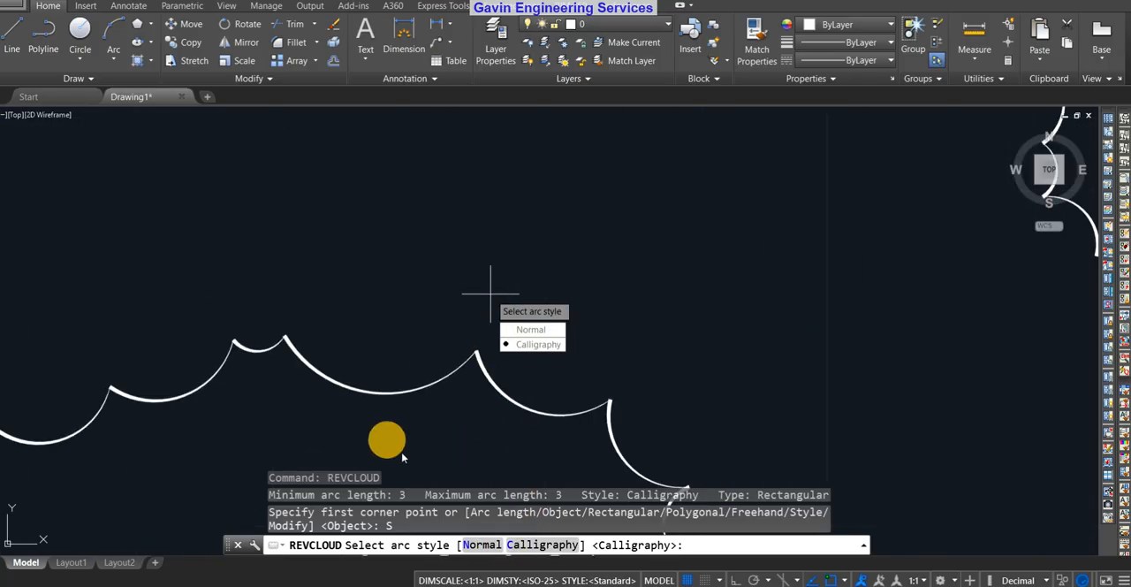
scroll(468, 435, down, 2)
scroll(503, 222, down, 1)
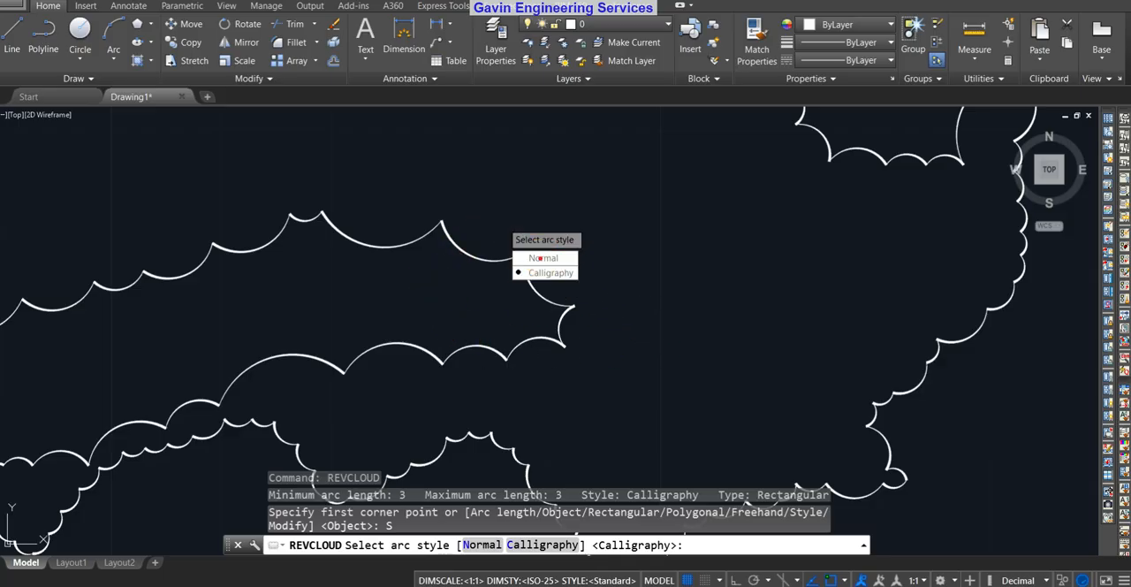
click(538, 258)
Draw a rectangular revision cloud in Normal style in the empty area beside the freehand cloud
scroll(538, 255, down, 4)
middle_drag(939, 437, 418, 397)
click(418, 318)
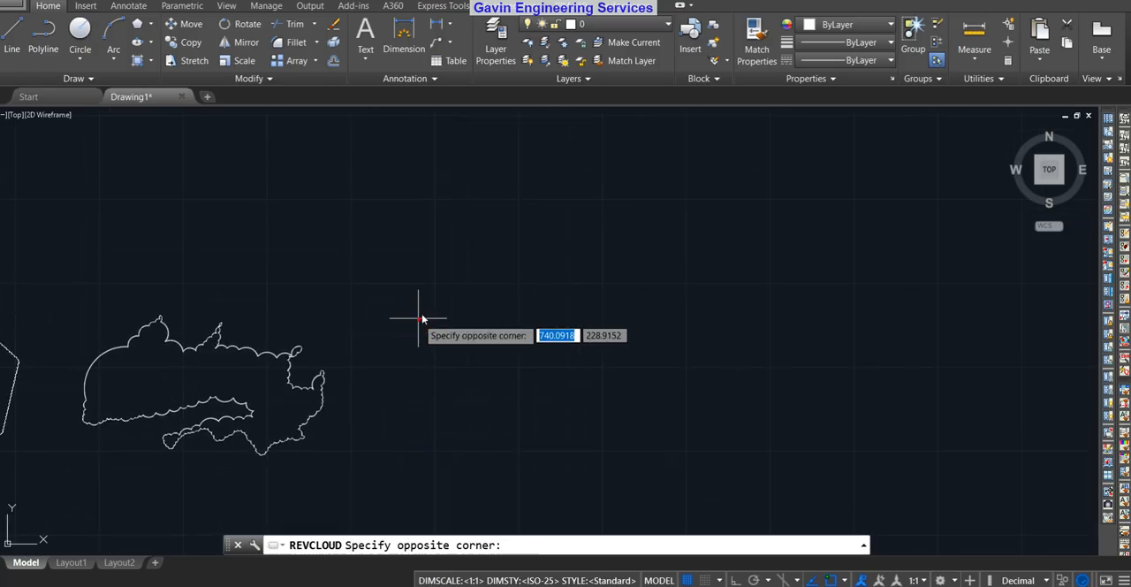
scroll(504, 257, up, 10)
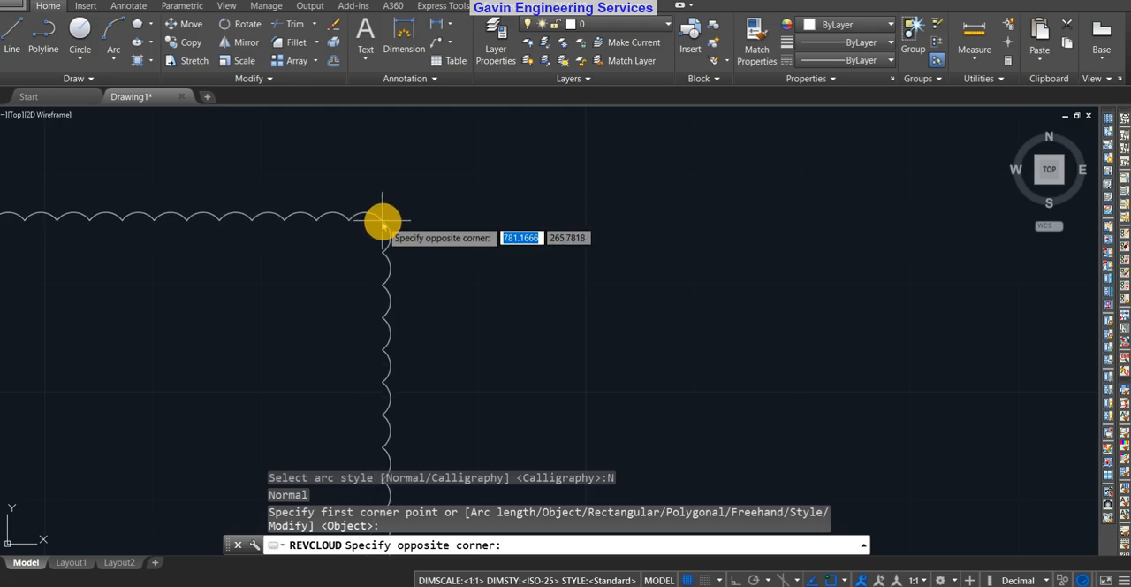
scroll(594, 268, up, 10)
scroll(595, 268, down, 8)
middle_drag(595, 268, 807, 176)
click(601, 280)
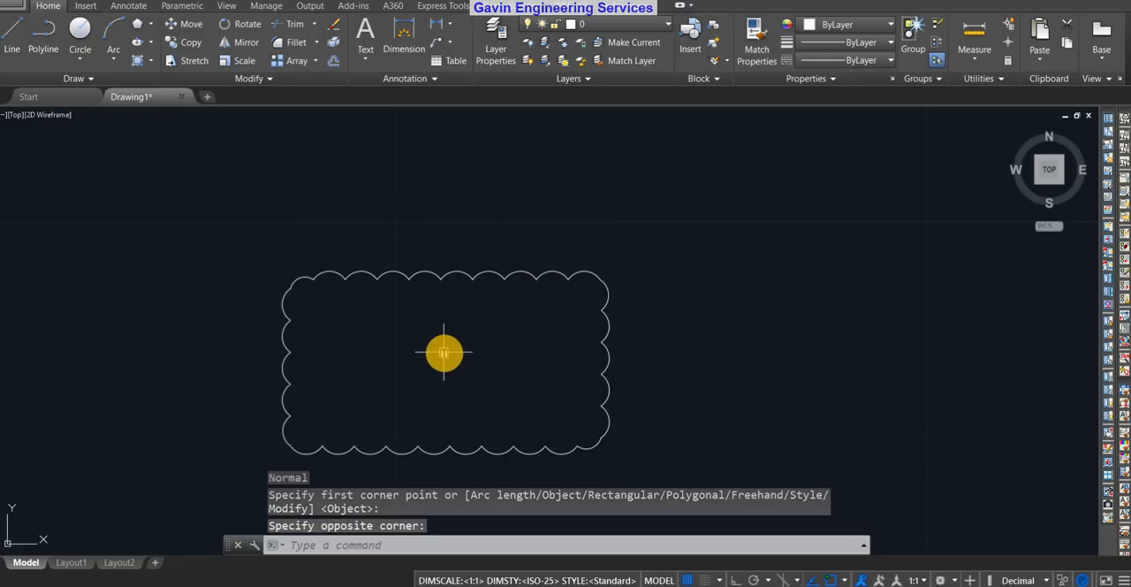
Restart REVCLOUD and set its arc style to Calligraphy
text(revc)
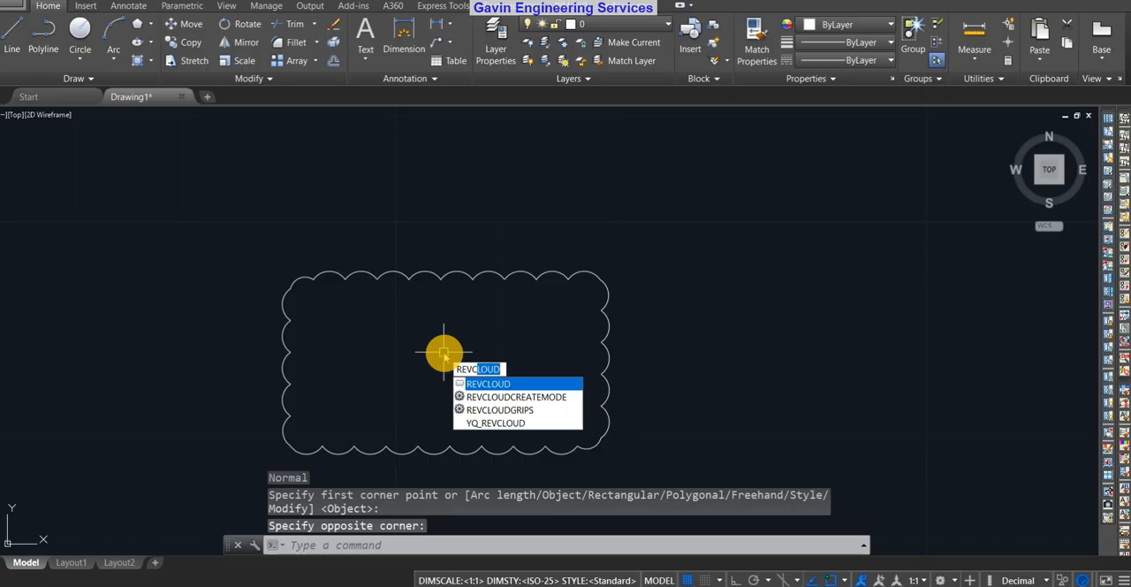
key(Return)
click(283, 546)
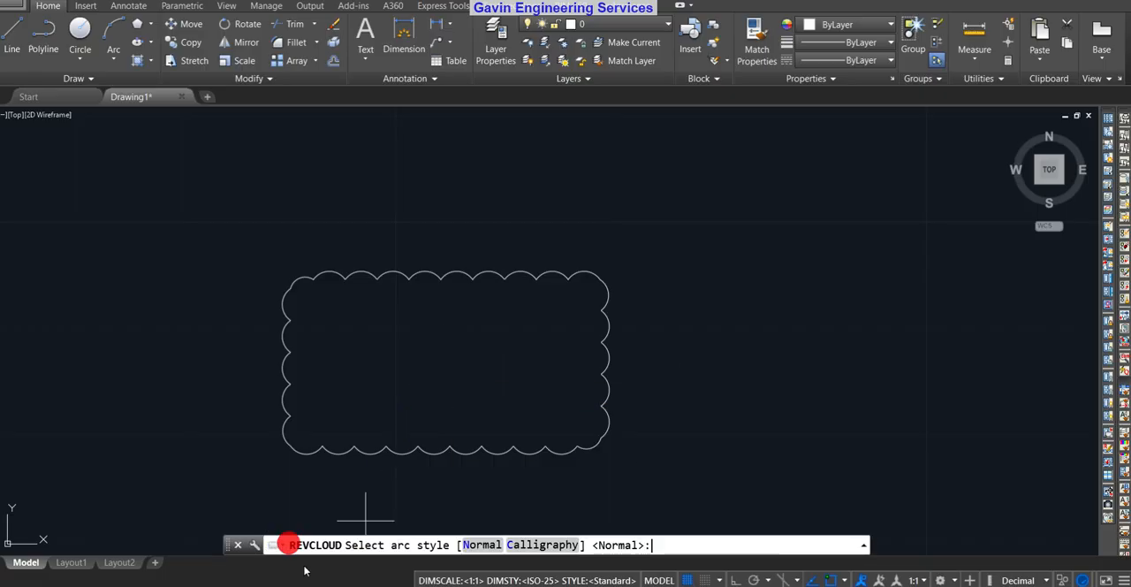
click(543, 545)
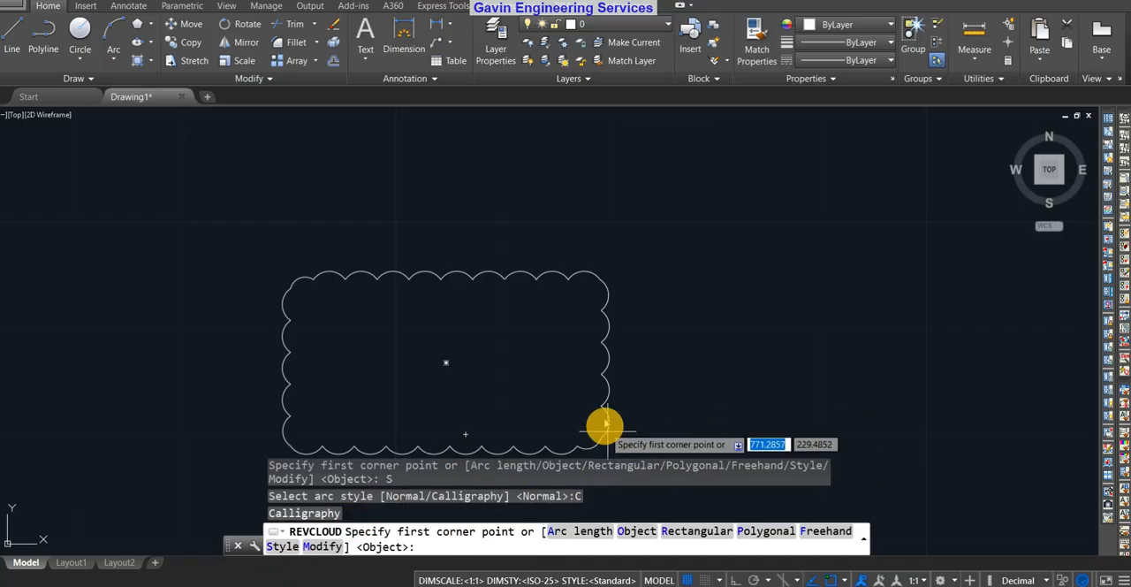
Draw a smaller rectangular revision cloud in Calligraphy style to the right of the Normal-style cloud
click(674, 426)
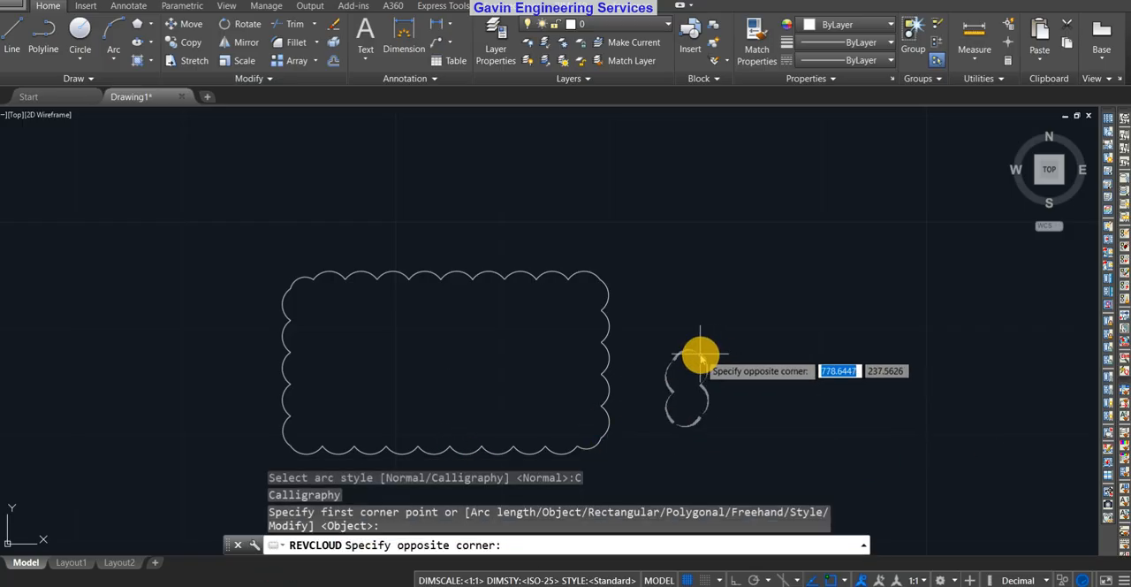
scroll(822, 335, up, 3)
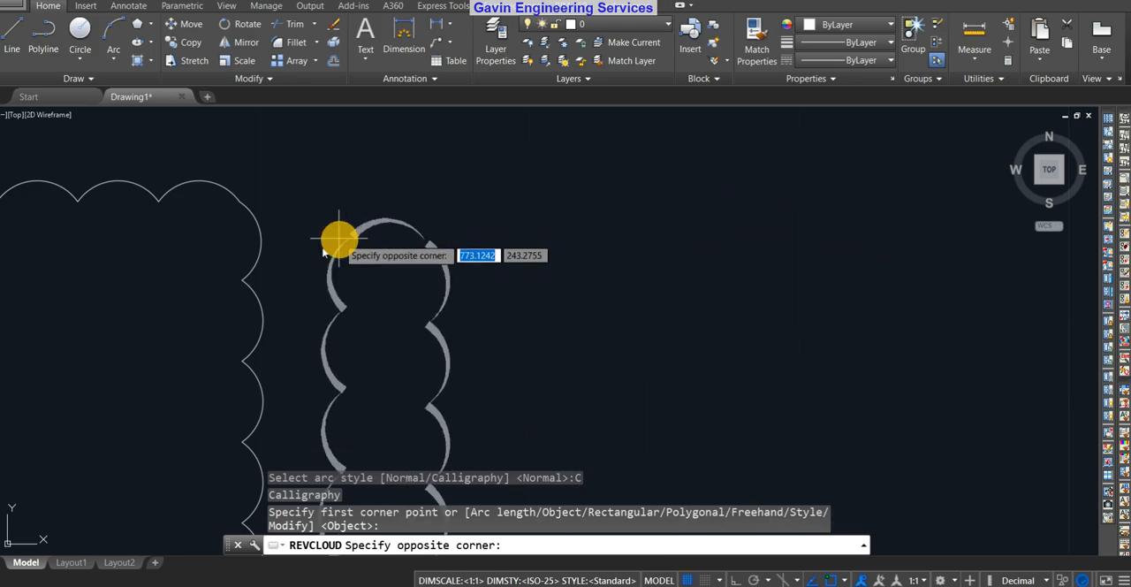
scroll(167, 259, down, 4)
mouse_move(166, 259)
middle_down()
mouse_move(353, 207)
mouse_move(518, 222)
middle_up()
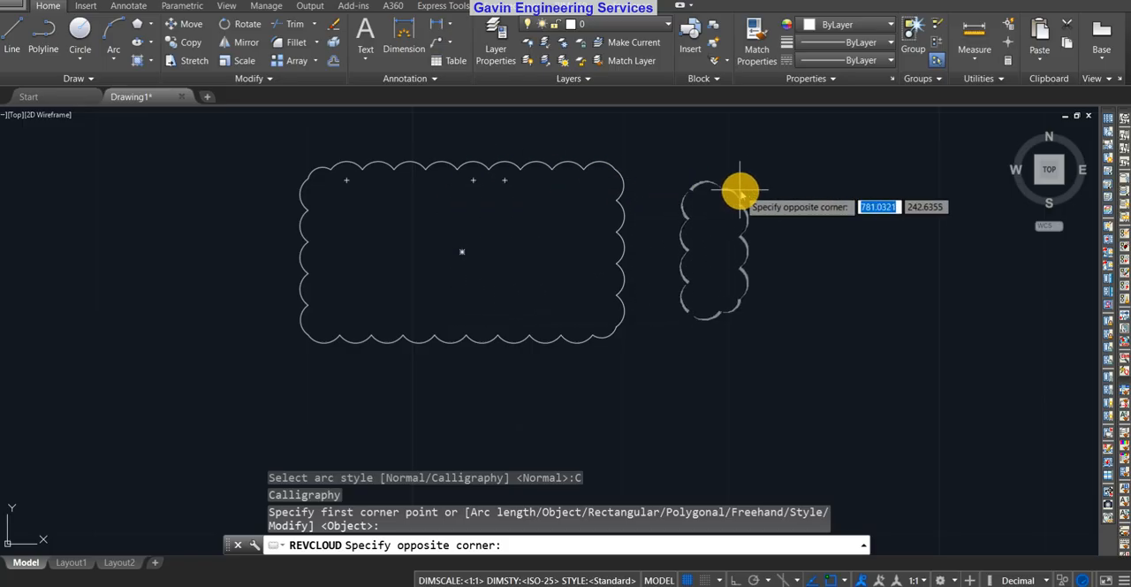
click(917, 202)
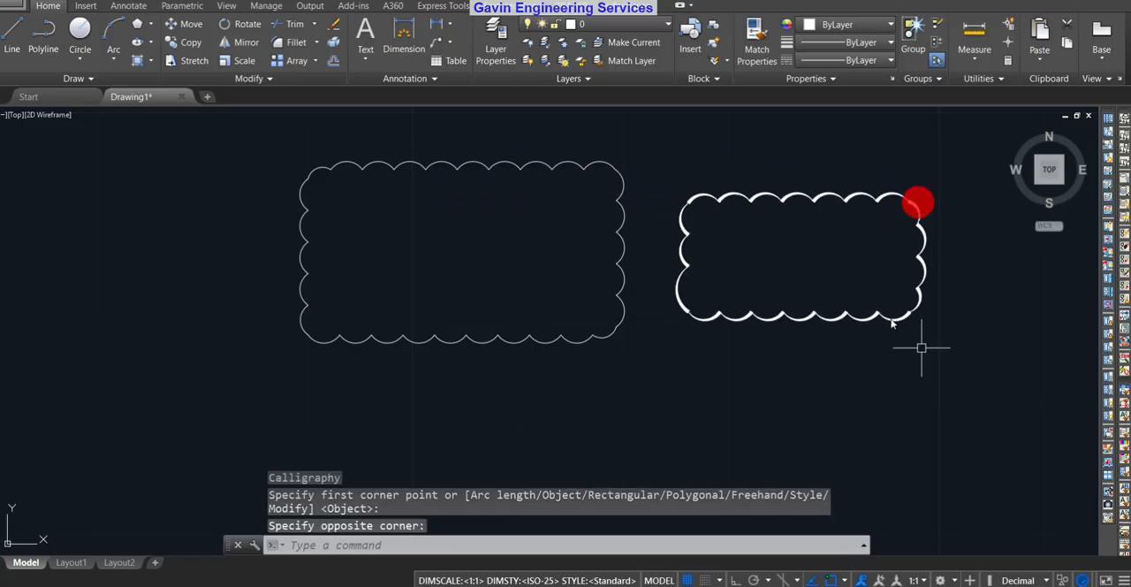
Examine the arc line thickness of the Calligraphy cloud and compare it with the Normal-style cloud
scroll(699, 223, up, 6)
scroll(666, 265, down, 4)
middle_drag(666, 265, 574, 293)
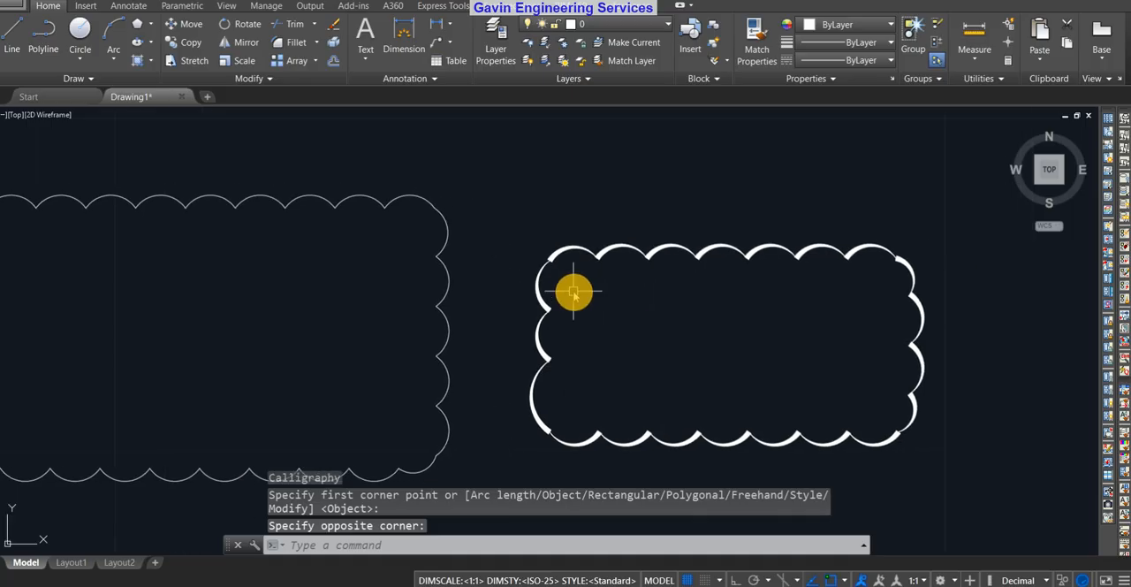
scroll(570, 274, up, 5)
scroll(522, 253, down, 4)
scroll(530, 256, up, 1)
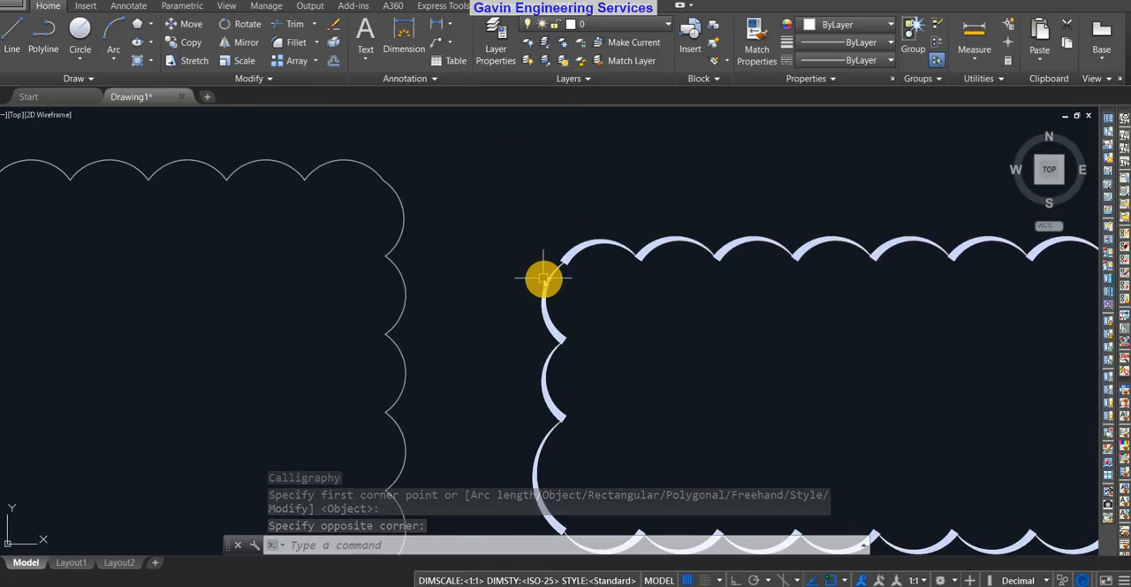
scroll(552, 276, up, 3)
scroll(808, 308, down, 4)
scroll(588, 270, down, 6)
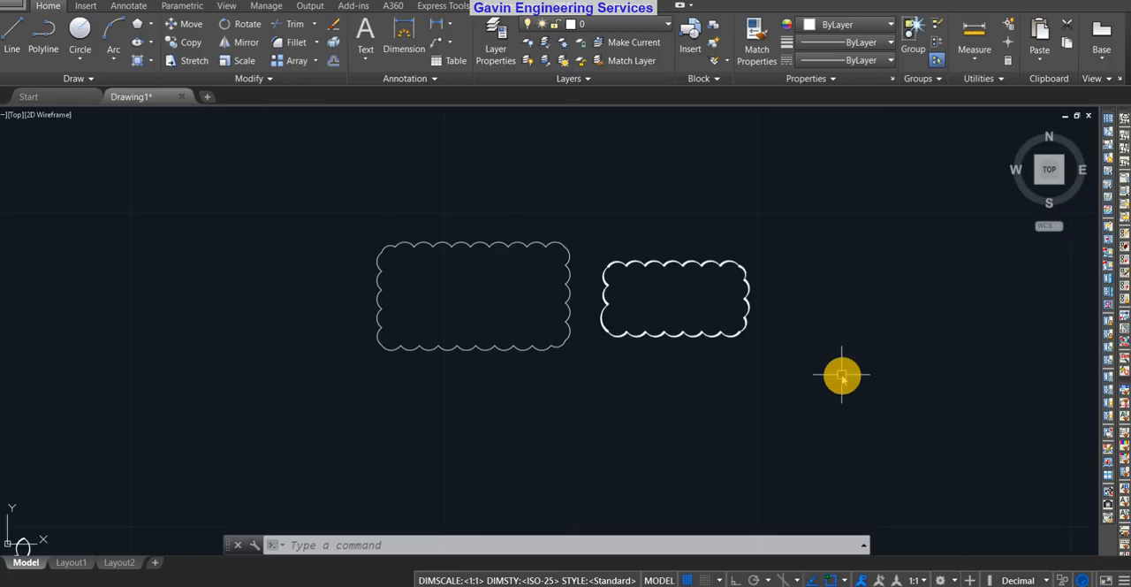
middle_drag(842, 376, 718, 389)
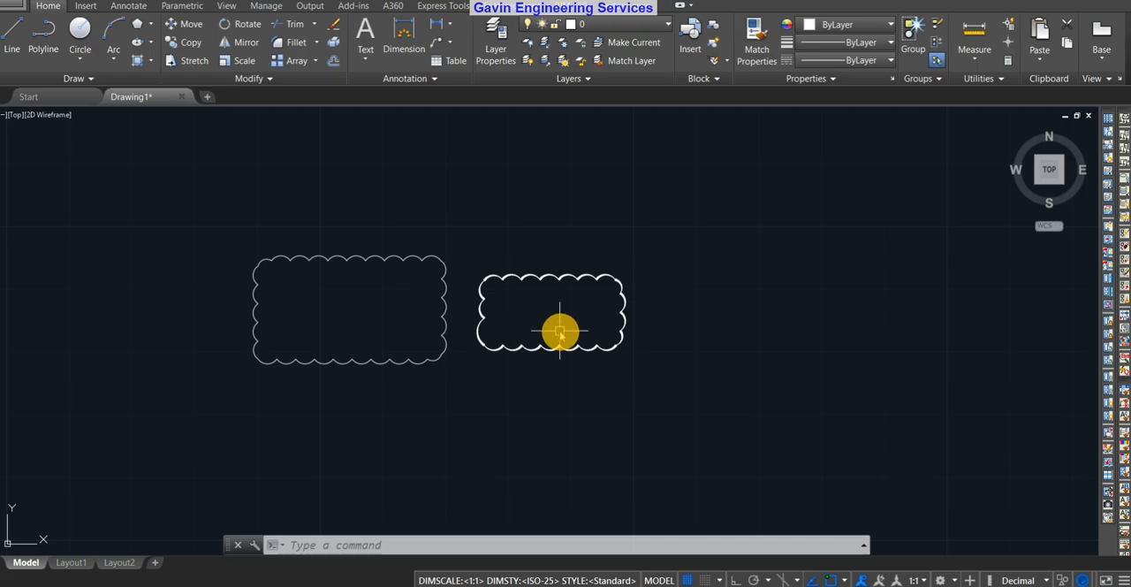
scroll(513, 321, down, 4)
scroll(485, 333, up, 6)
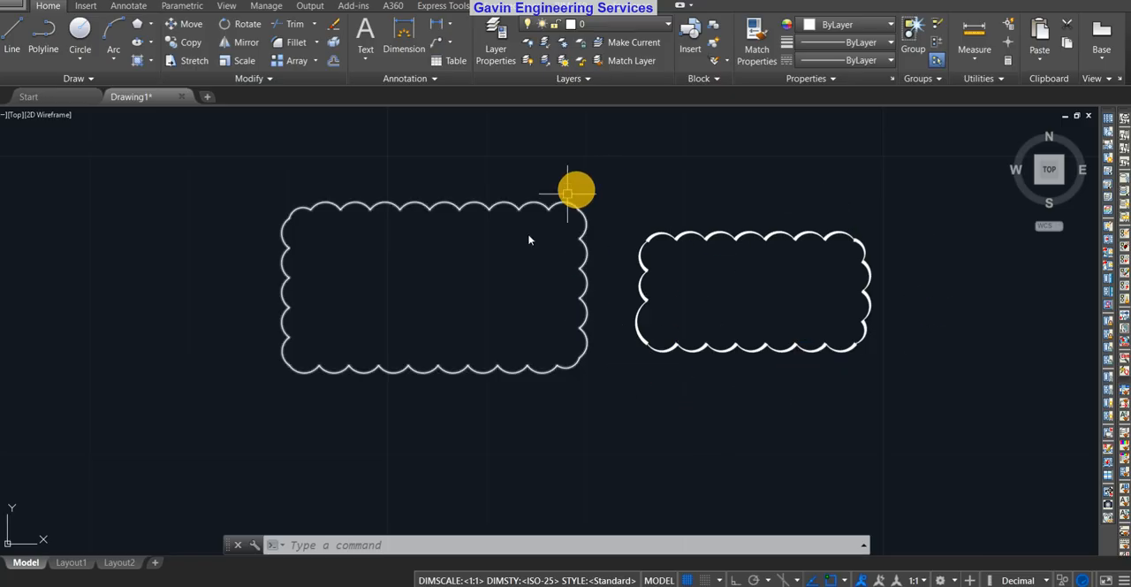
Erase all remaining revision clouds, including the rectangle, pentagon, freehand shape and both style samples
scroll(526, 318, down, 5)
mouse_move(601, 460)
middle_down()
mouse_move(623, 392)
mouse_move(980, 327)
middle_up()
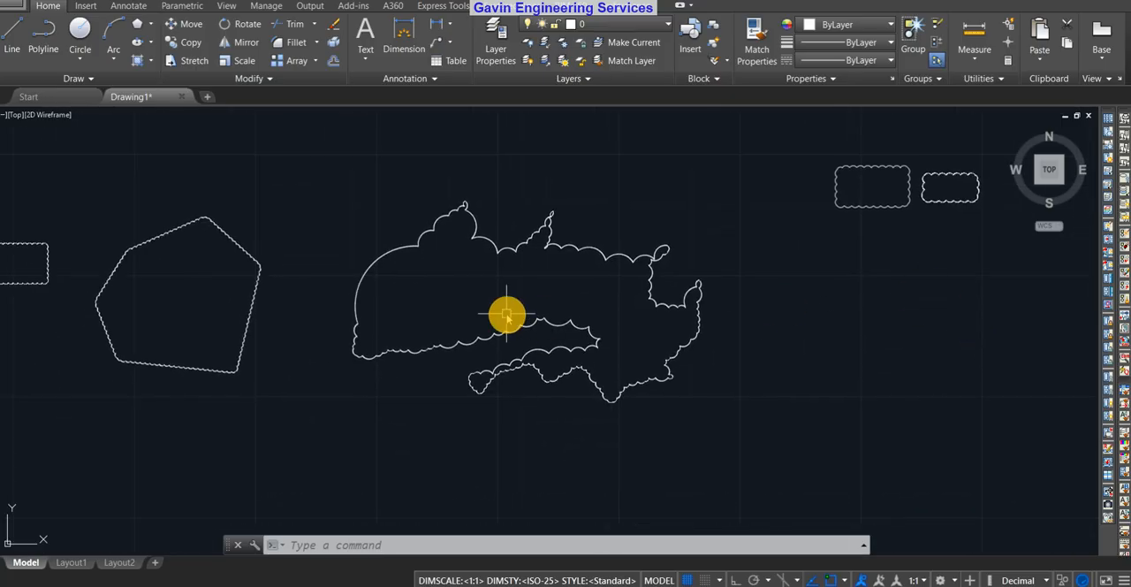
scroll(506, 314, down, 8)
click(711, 232)
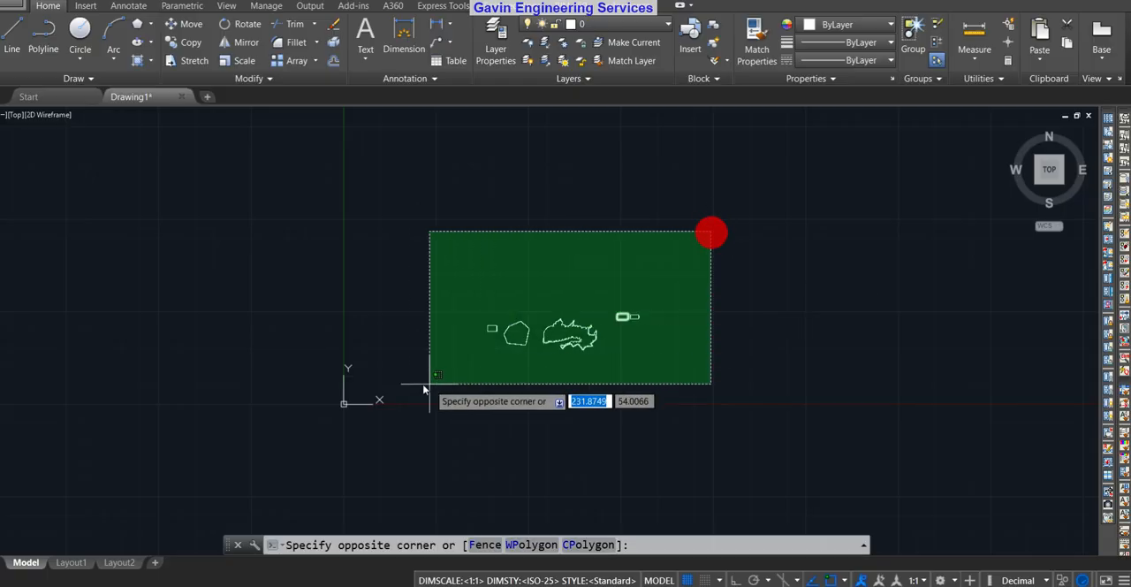
click(421, 392)
key(Delete)
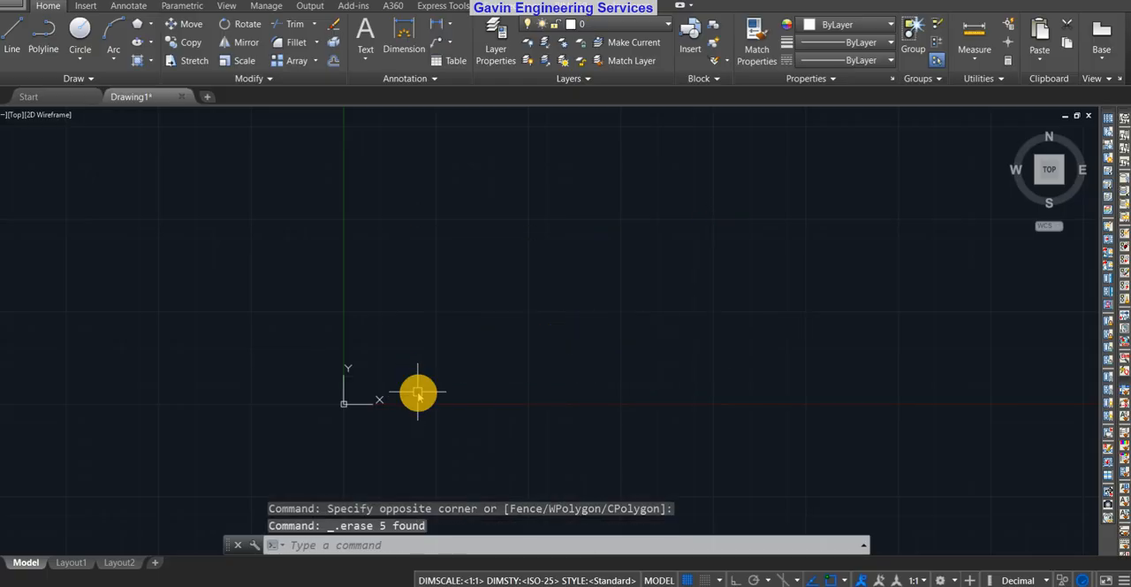